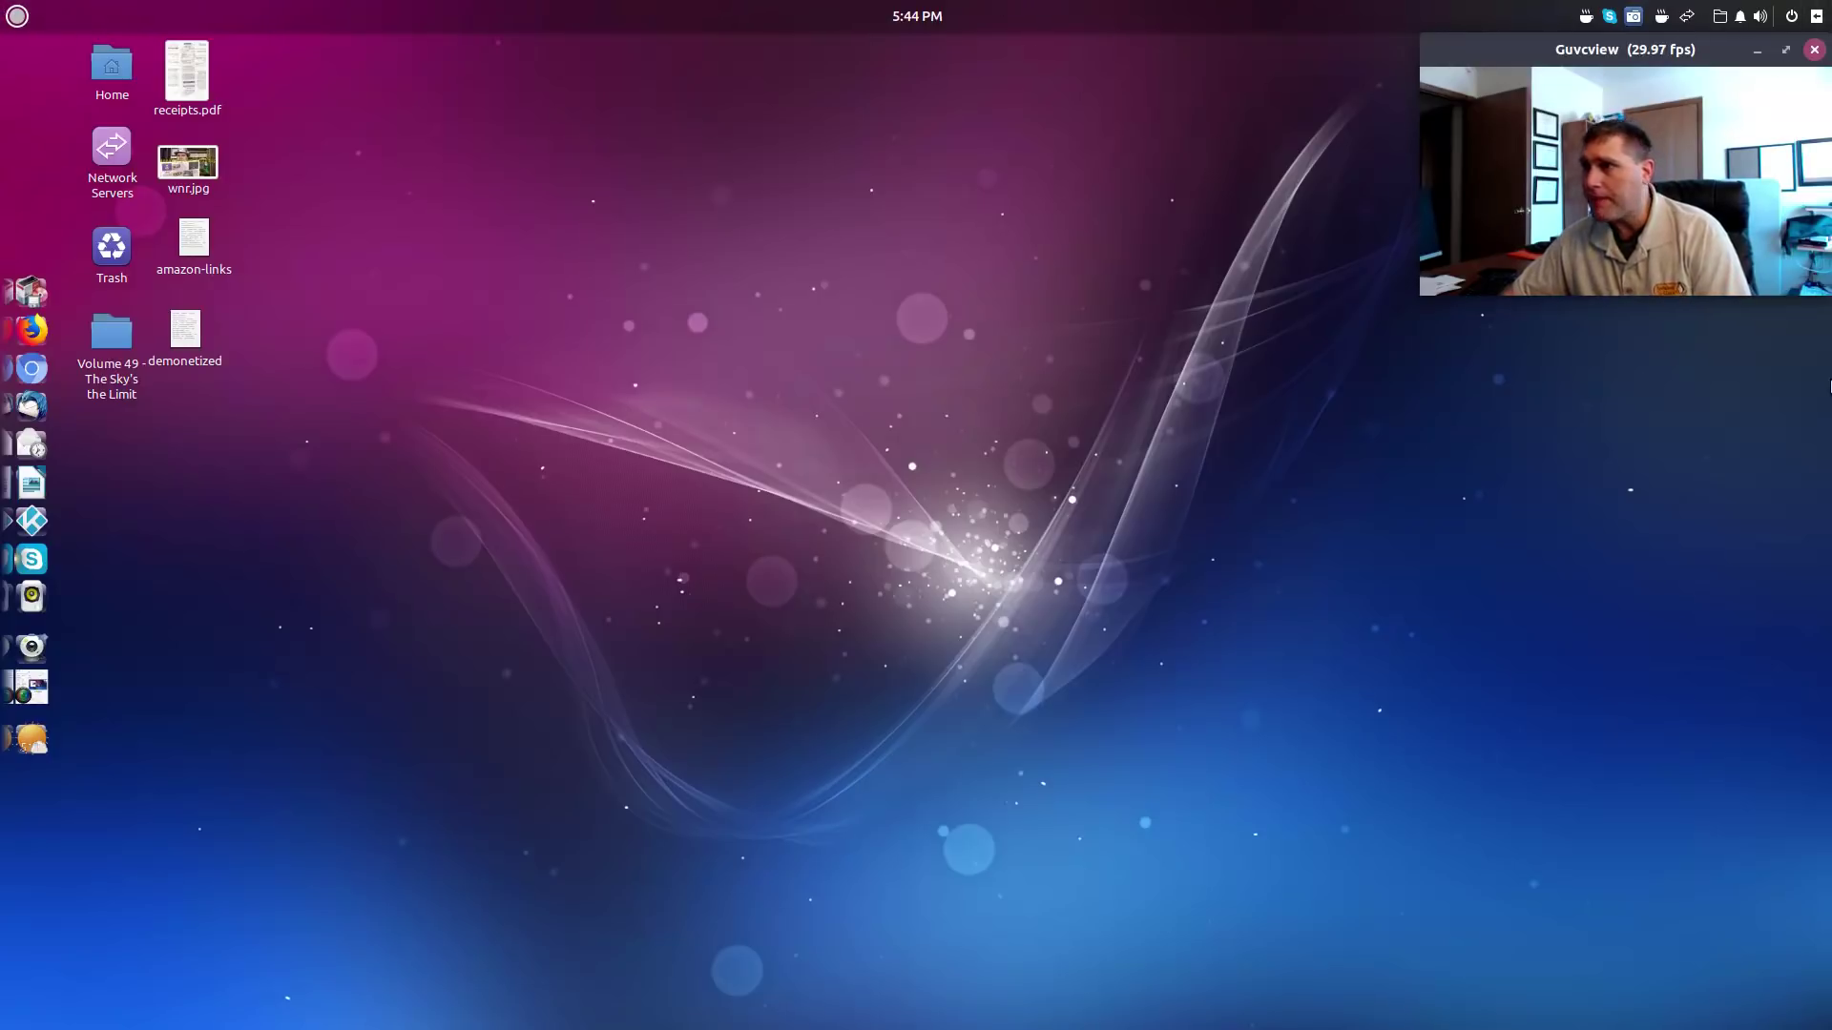
- Glance at the Raven side panel and the application menu, then close both
{"action": "left_click", "coordinate": [1815, 16]}
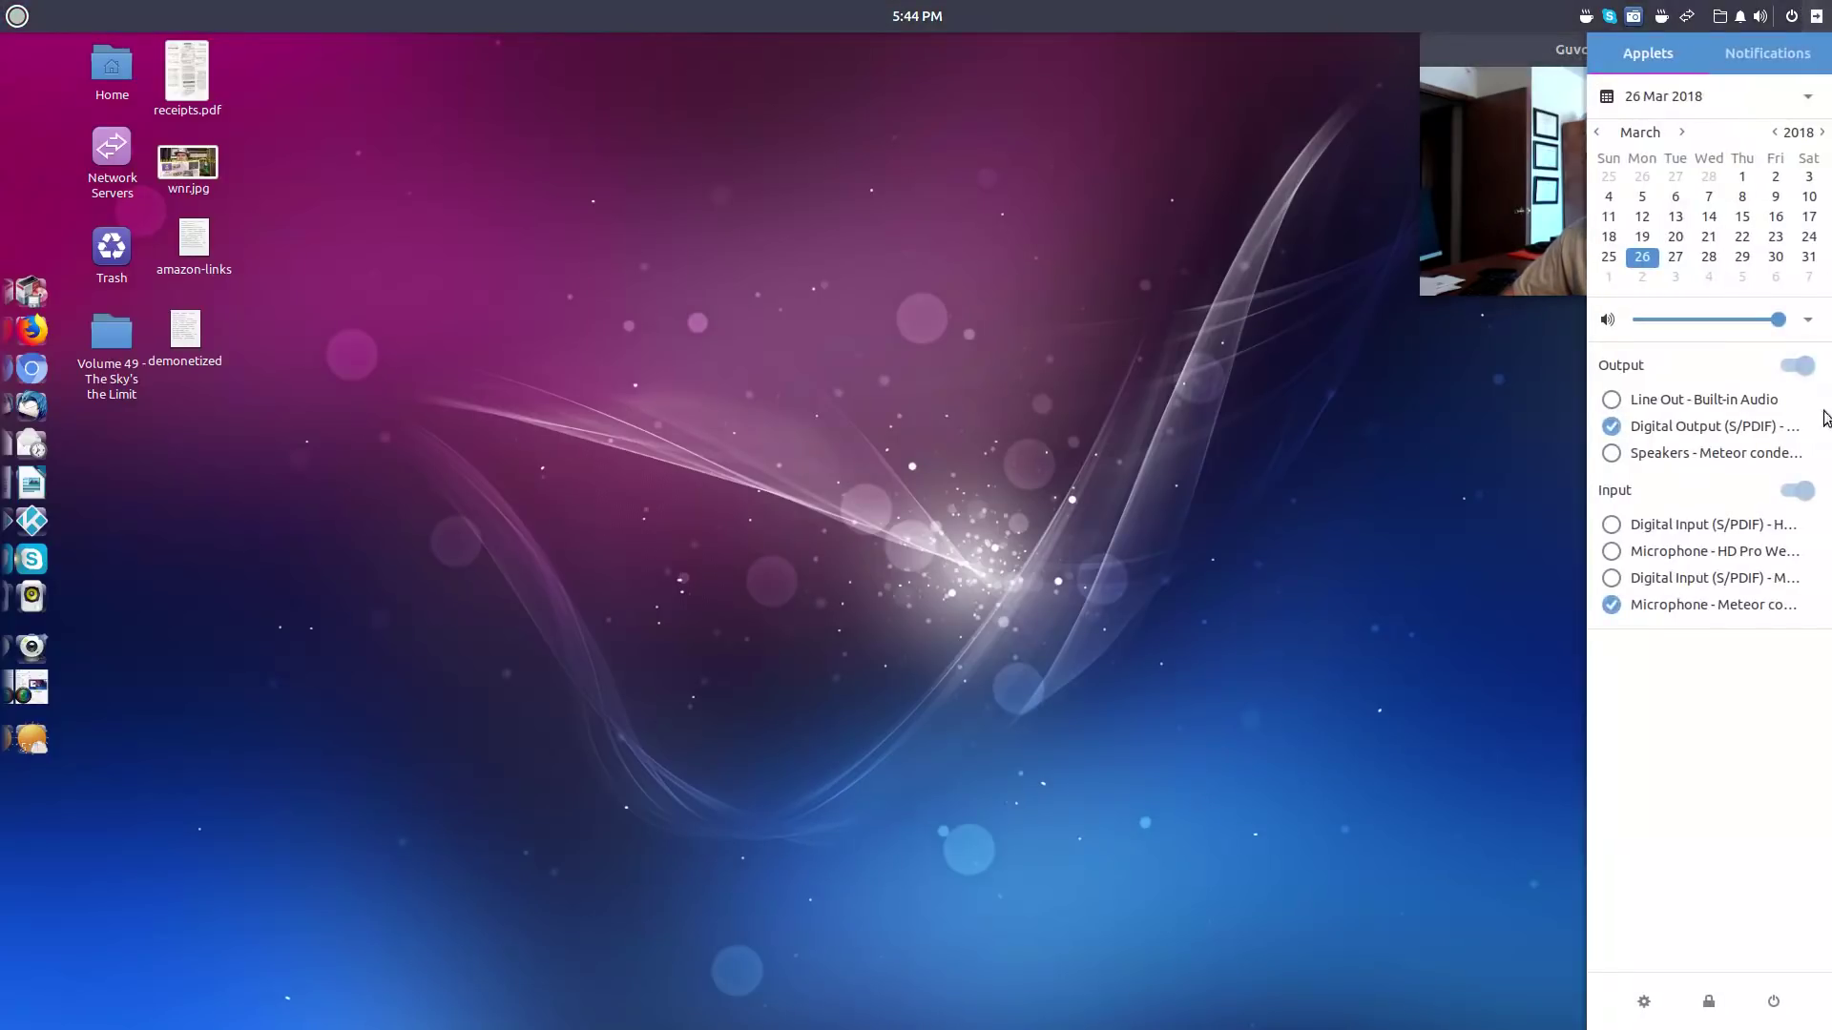
{"action": "left_click", "coordinate": [1815, 16]}
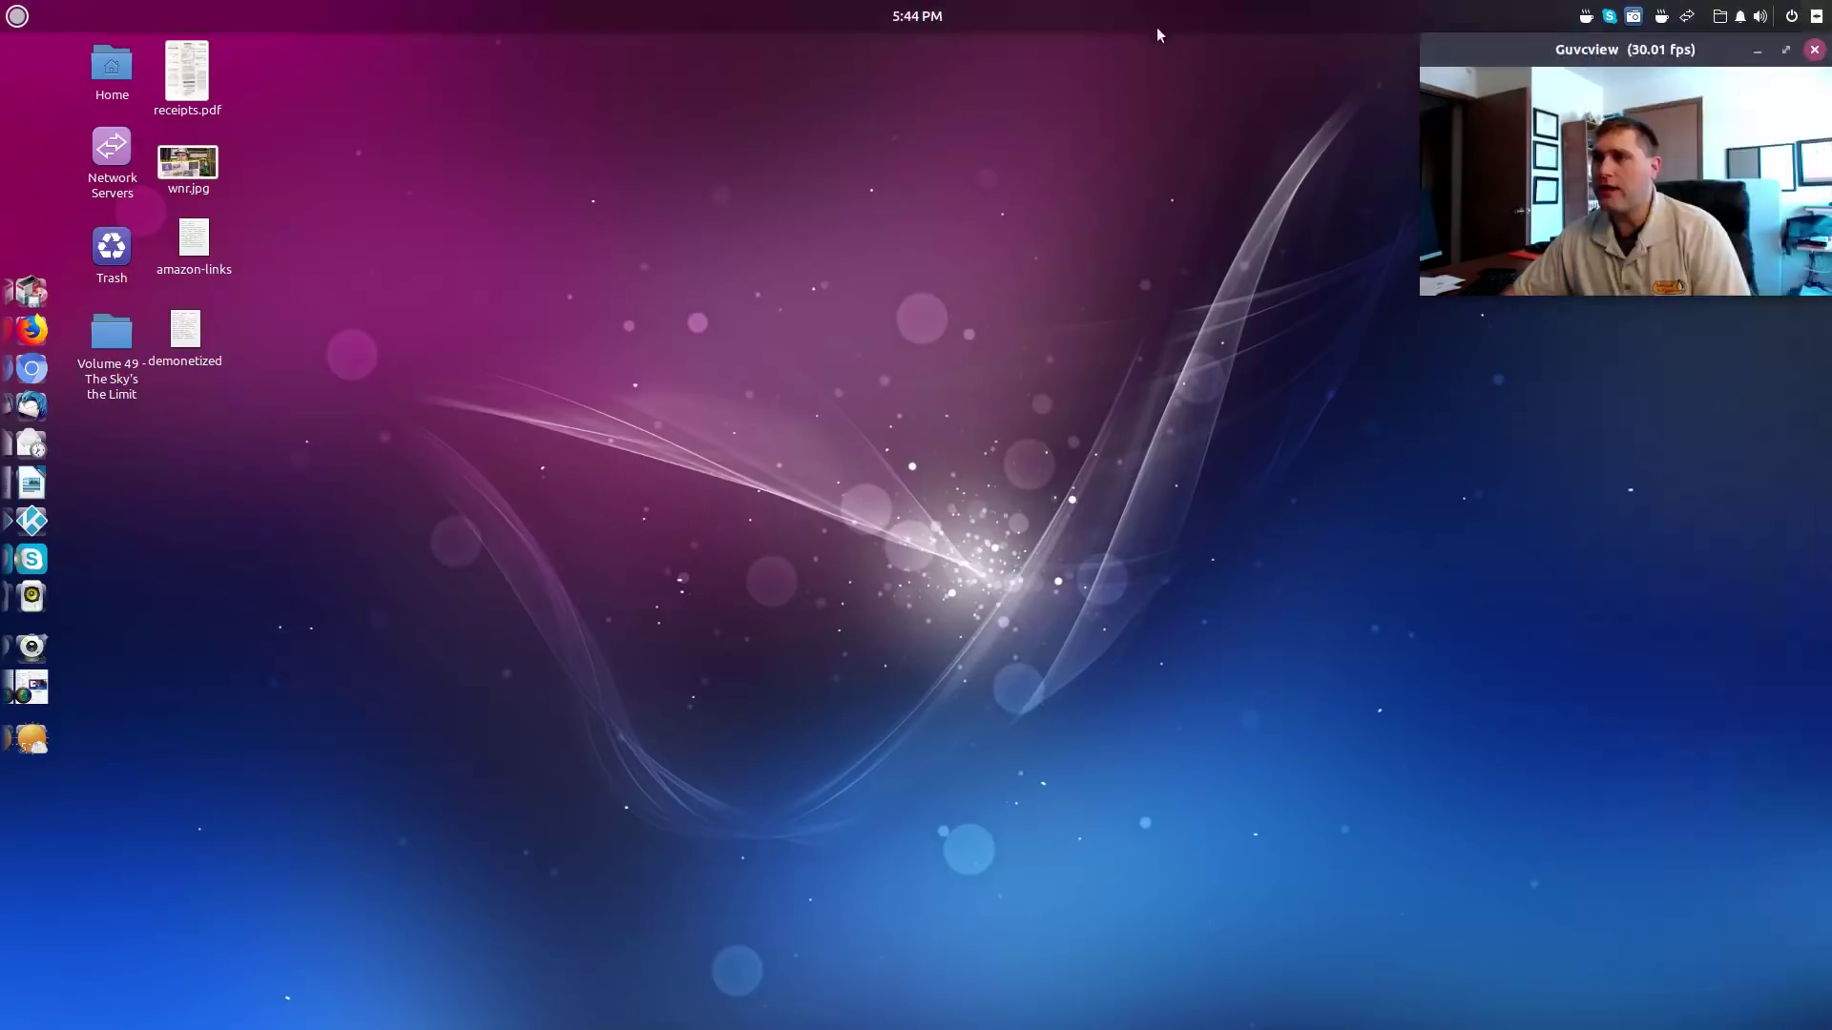
{"action": "left_click", "coordinate": [8, 11]}
{"action": "left_click", "coordinate": [581, 421]}
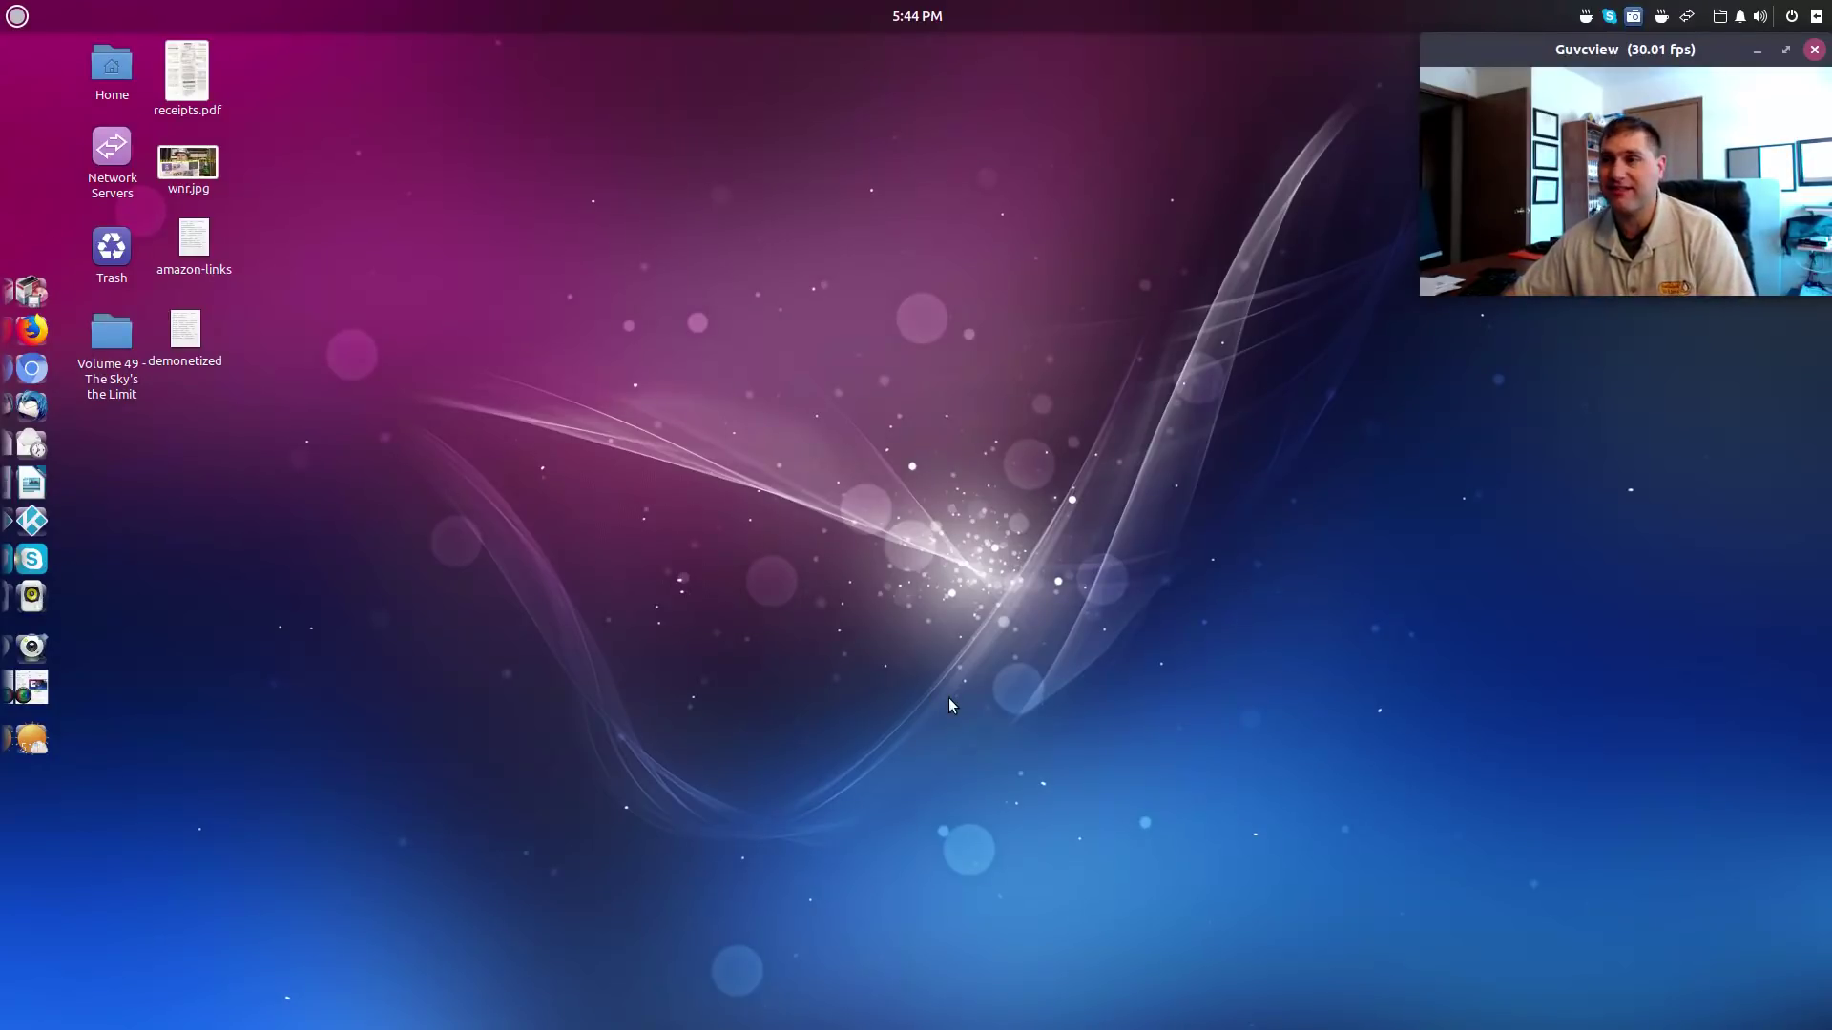
- Browse wallpapers on the Settings Background page, cancel without changing anything, and close Settings
{"action": "right_click", "coordinate": [885, 564]}
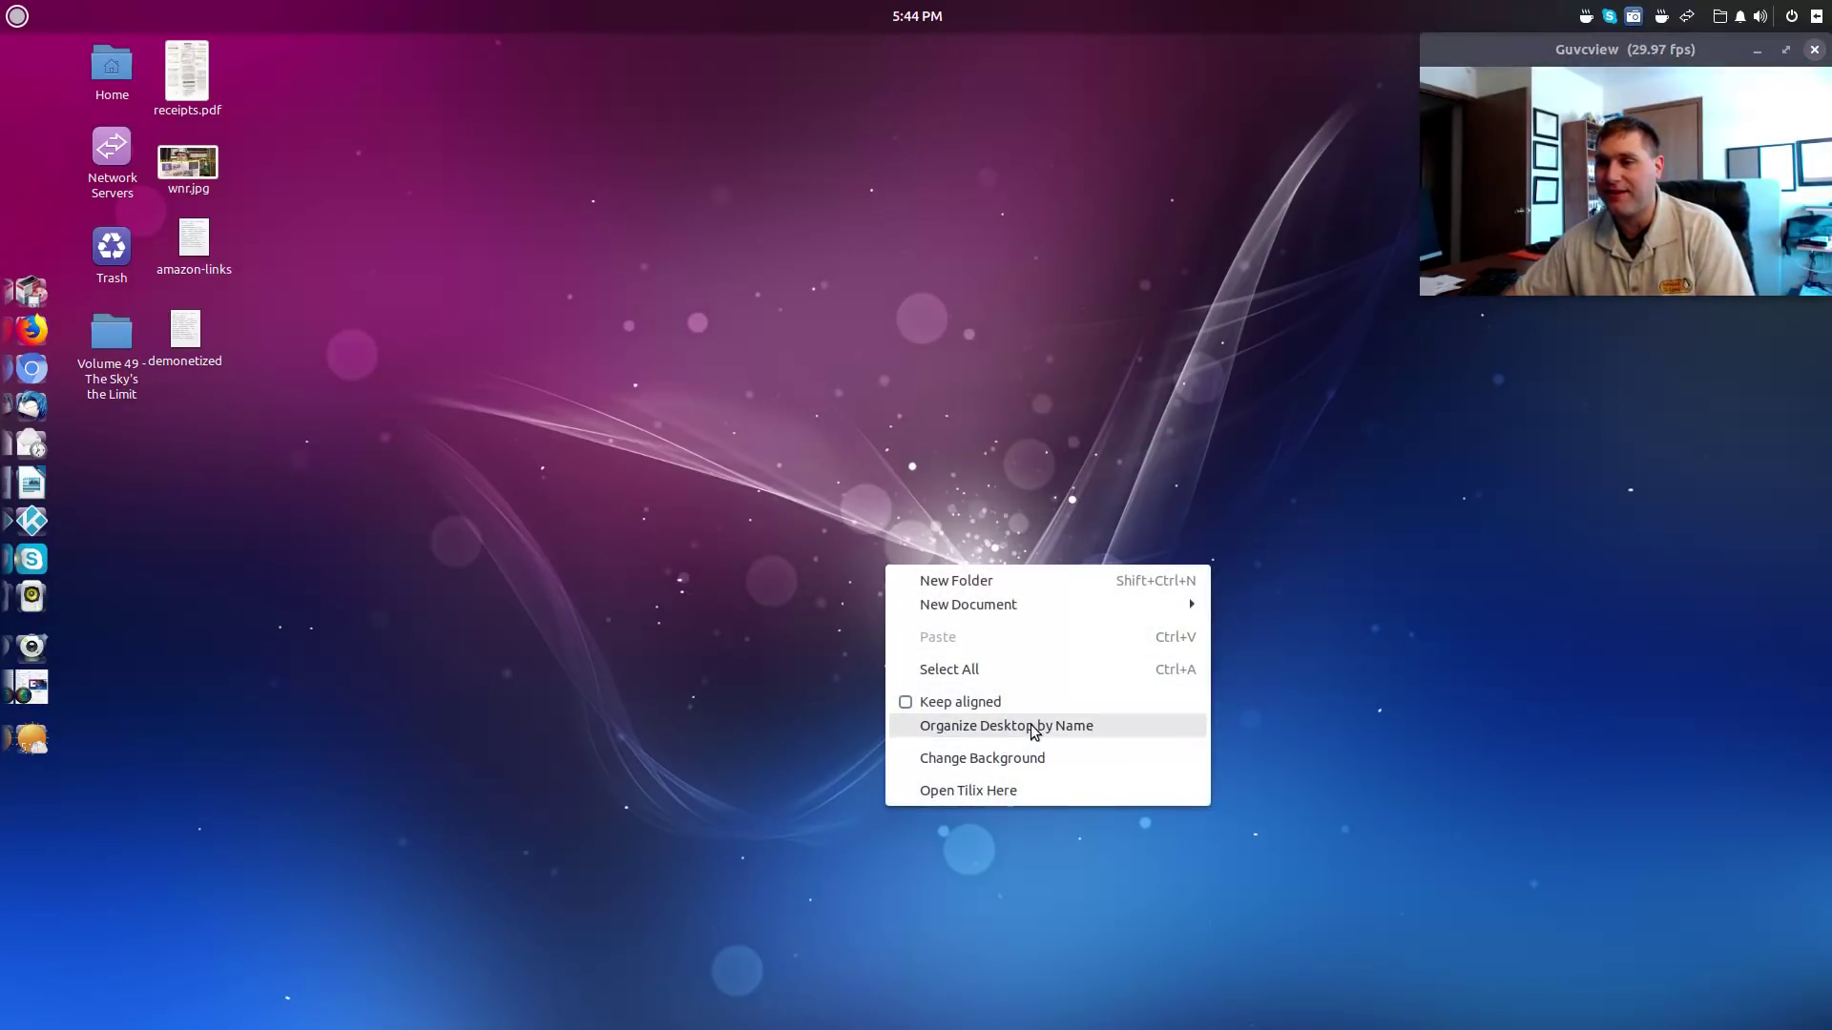
{"action": "left_click", "coordinate": [1037, 761]}
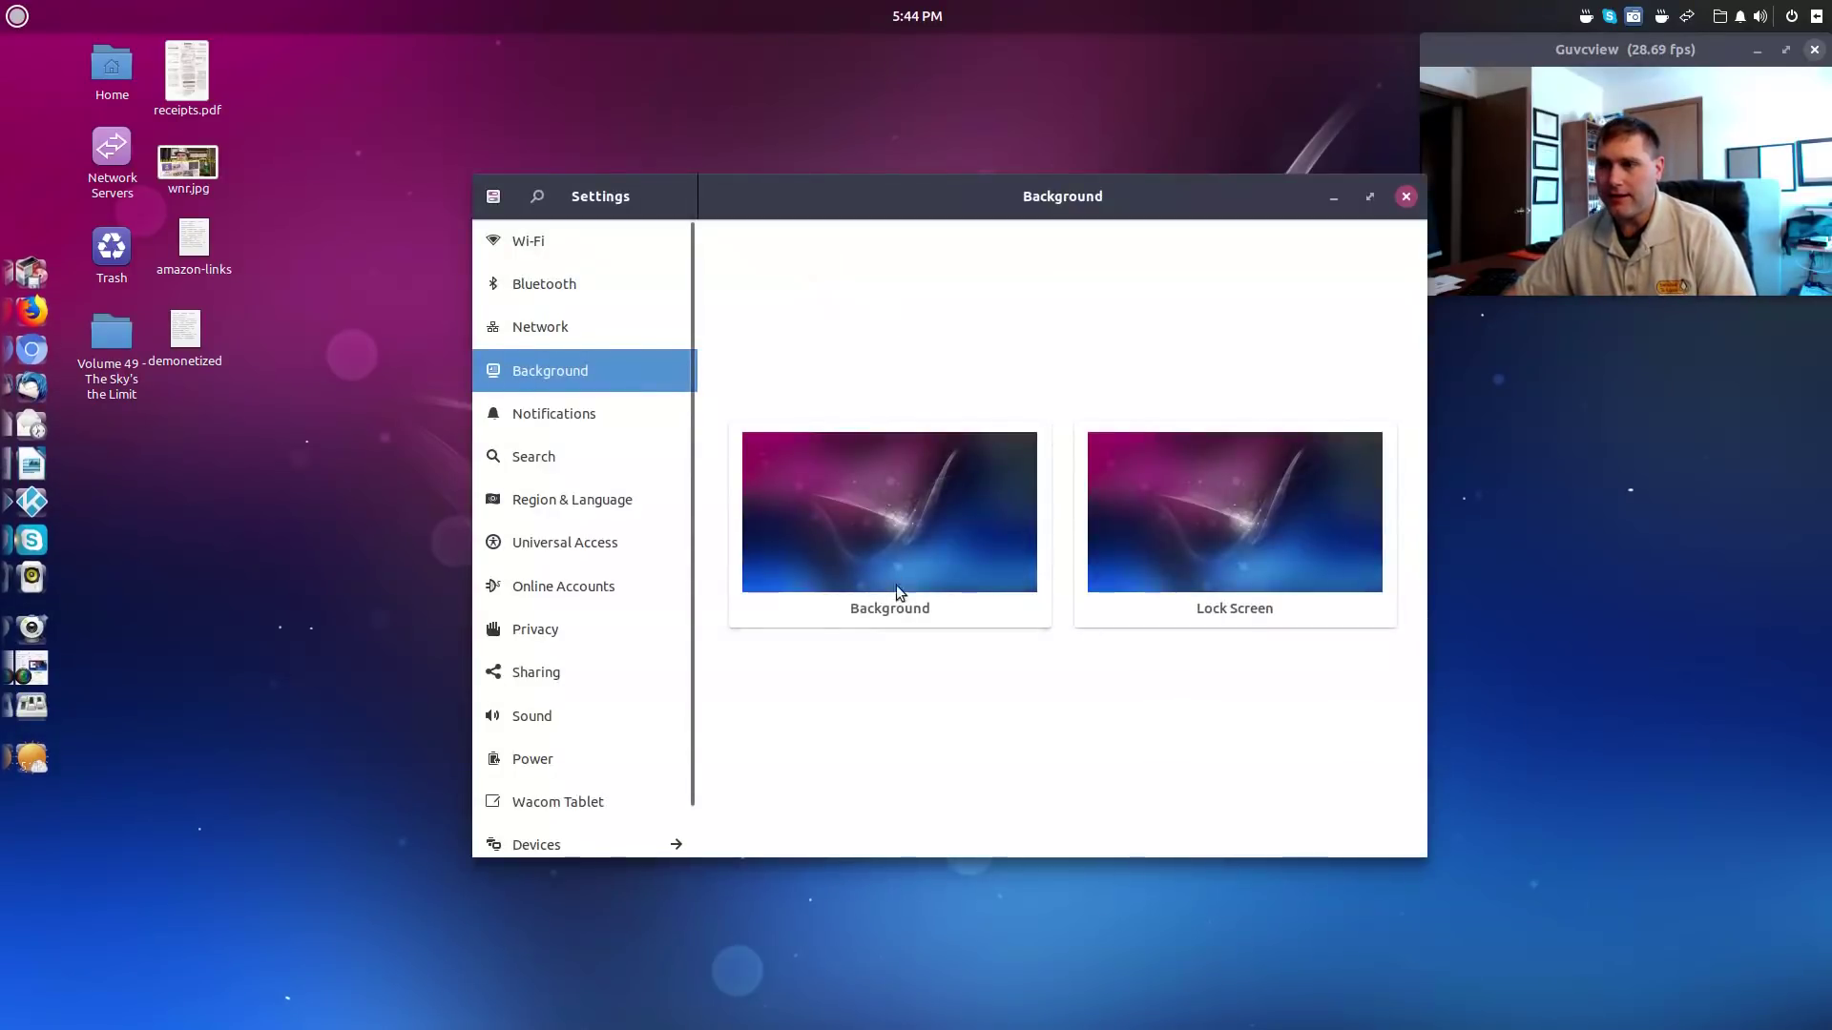
{"action": "left_click", "coordinate": [896, 589]}
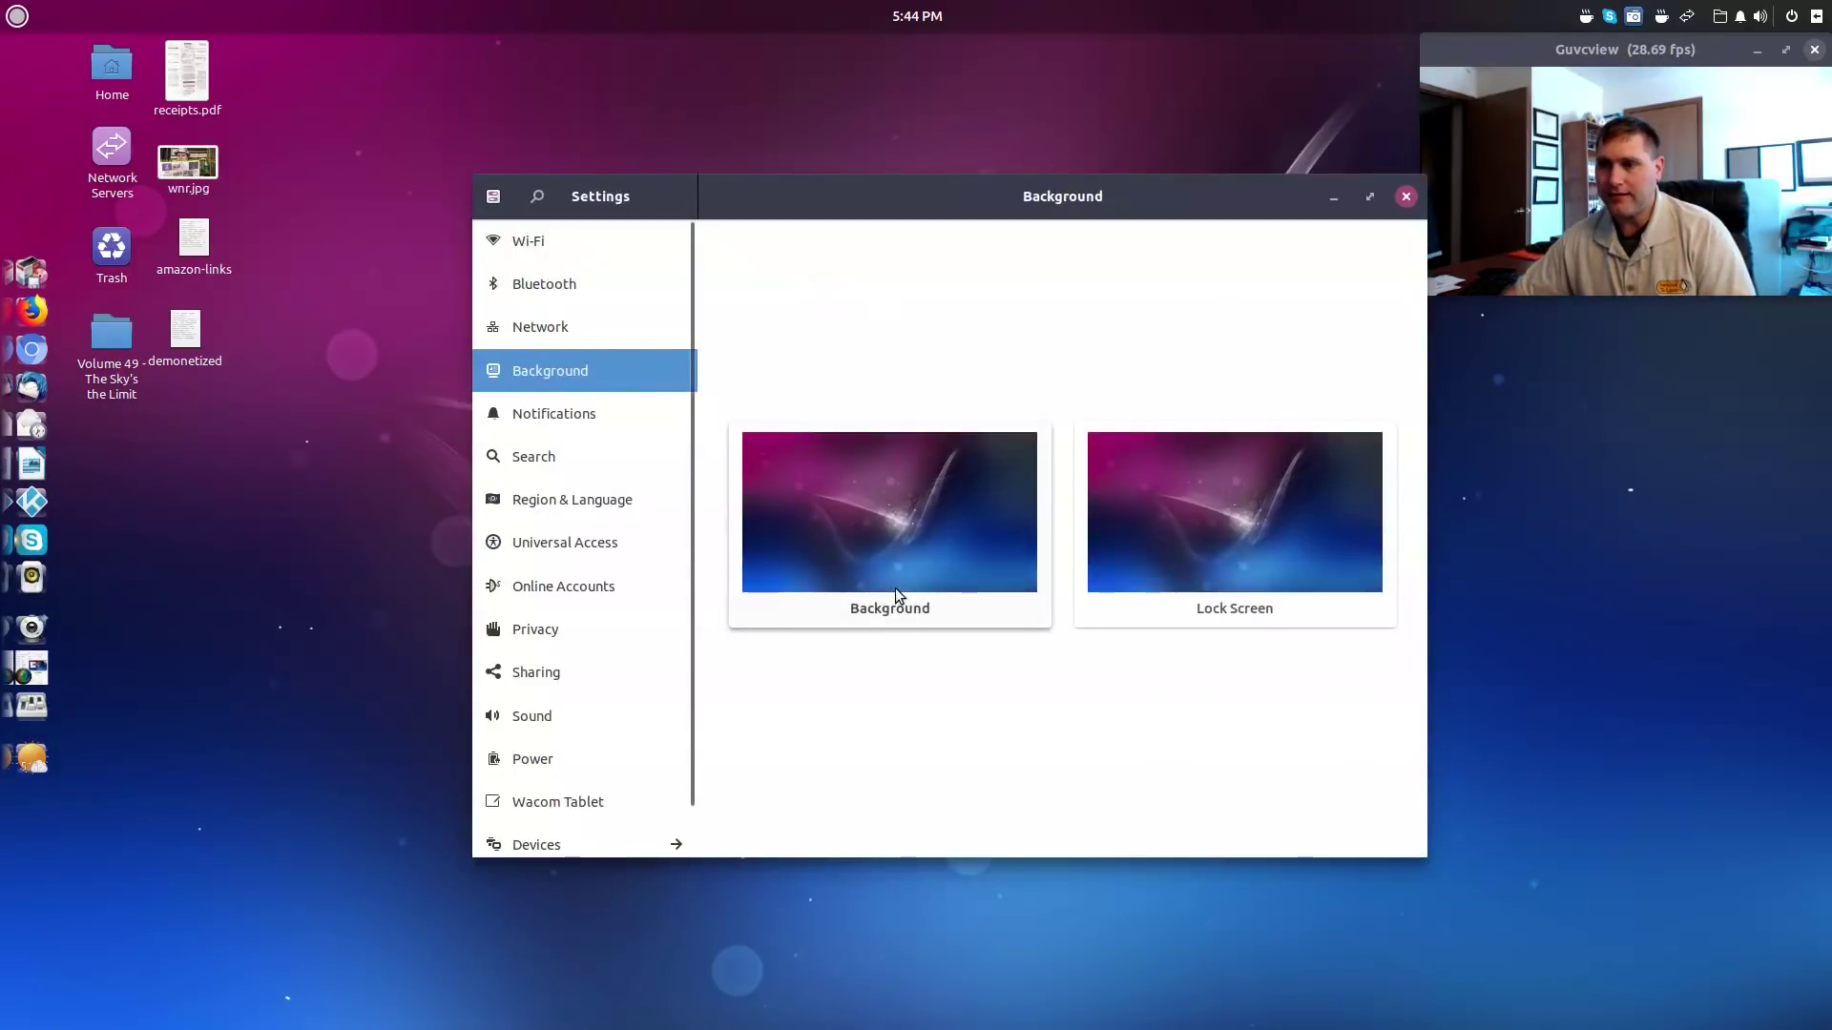
{"action": "scroll", "coordinate": [1256, 584], "scroll_direction": "down", "scroll_amount": 8}
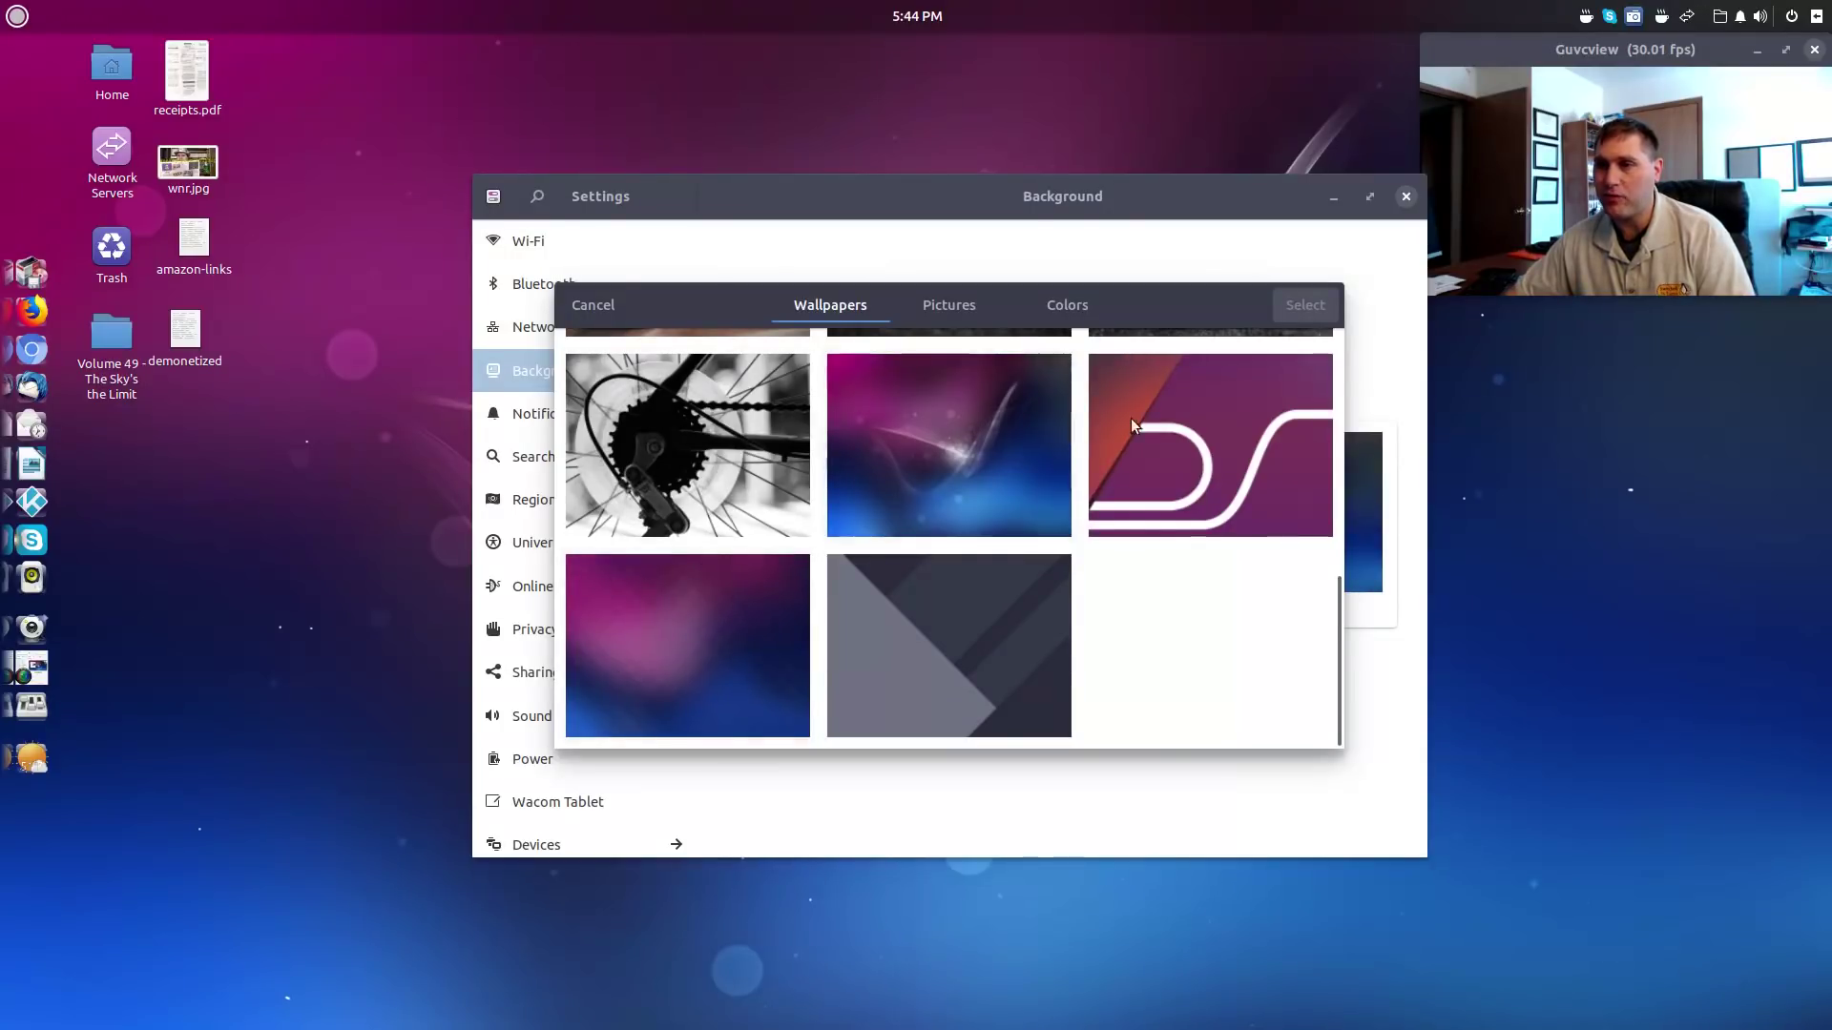
{"action": "left_click", "coordinate": [600, 304]}
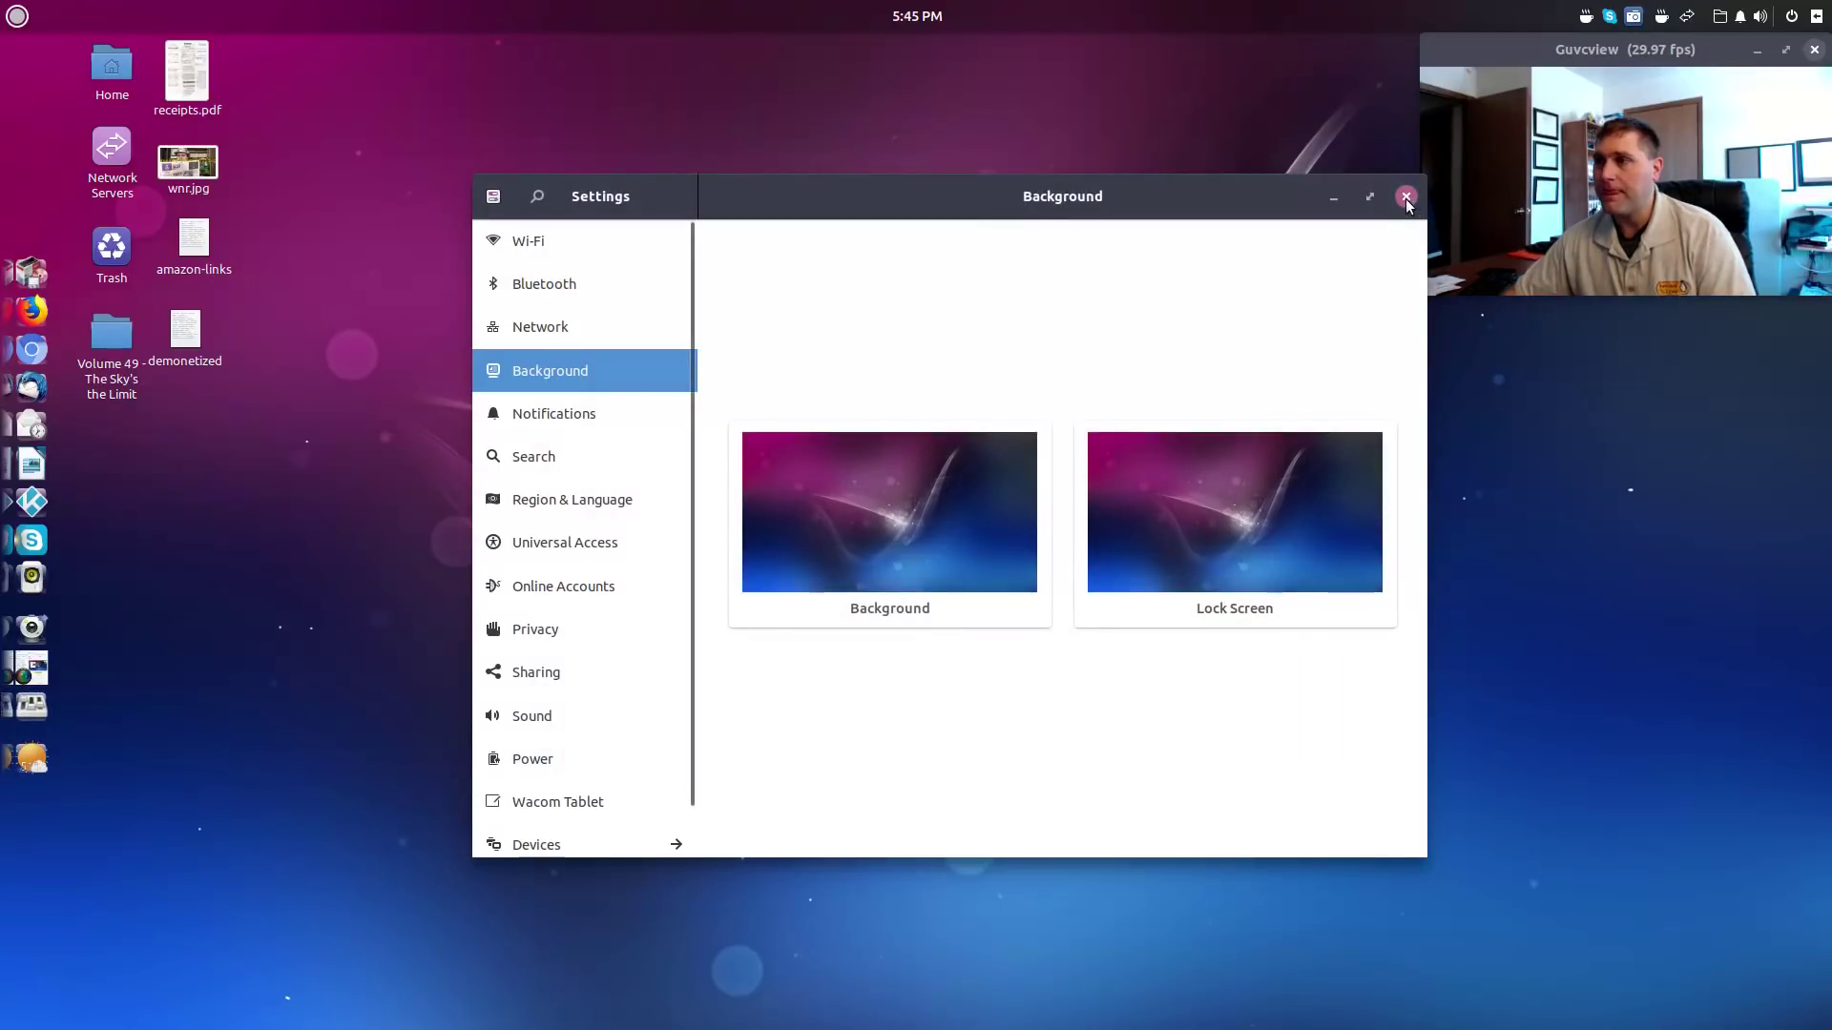
{"action": "left_click", "coordinate": [1408, 198]}
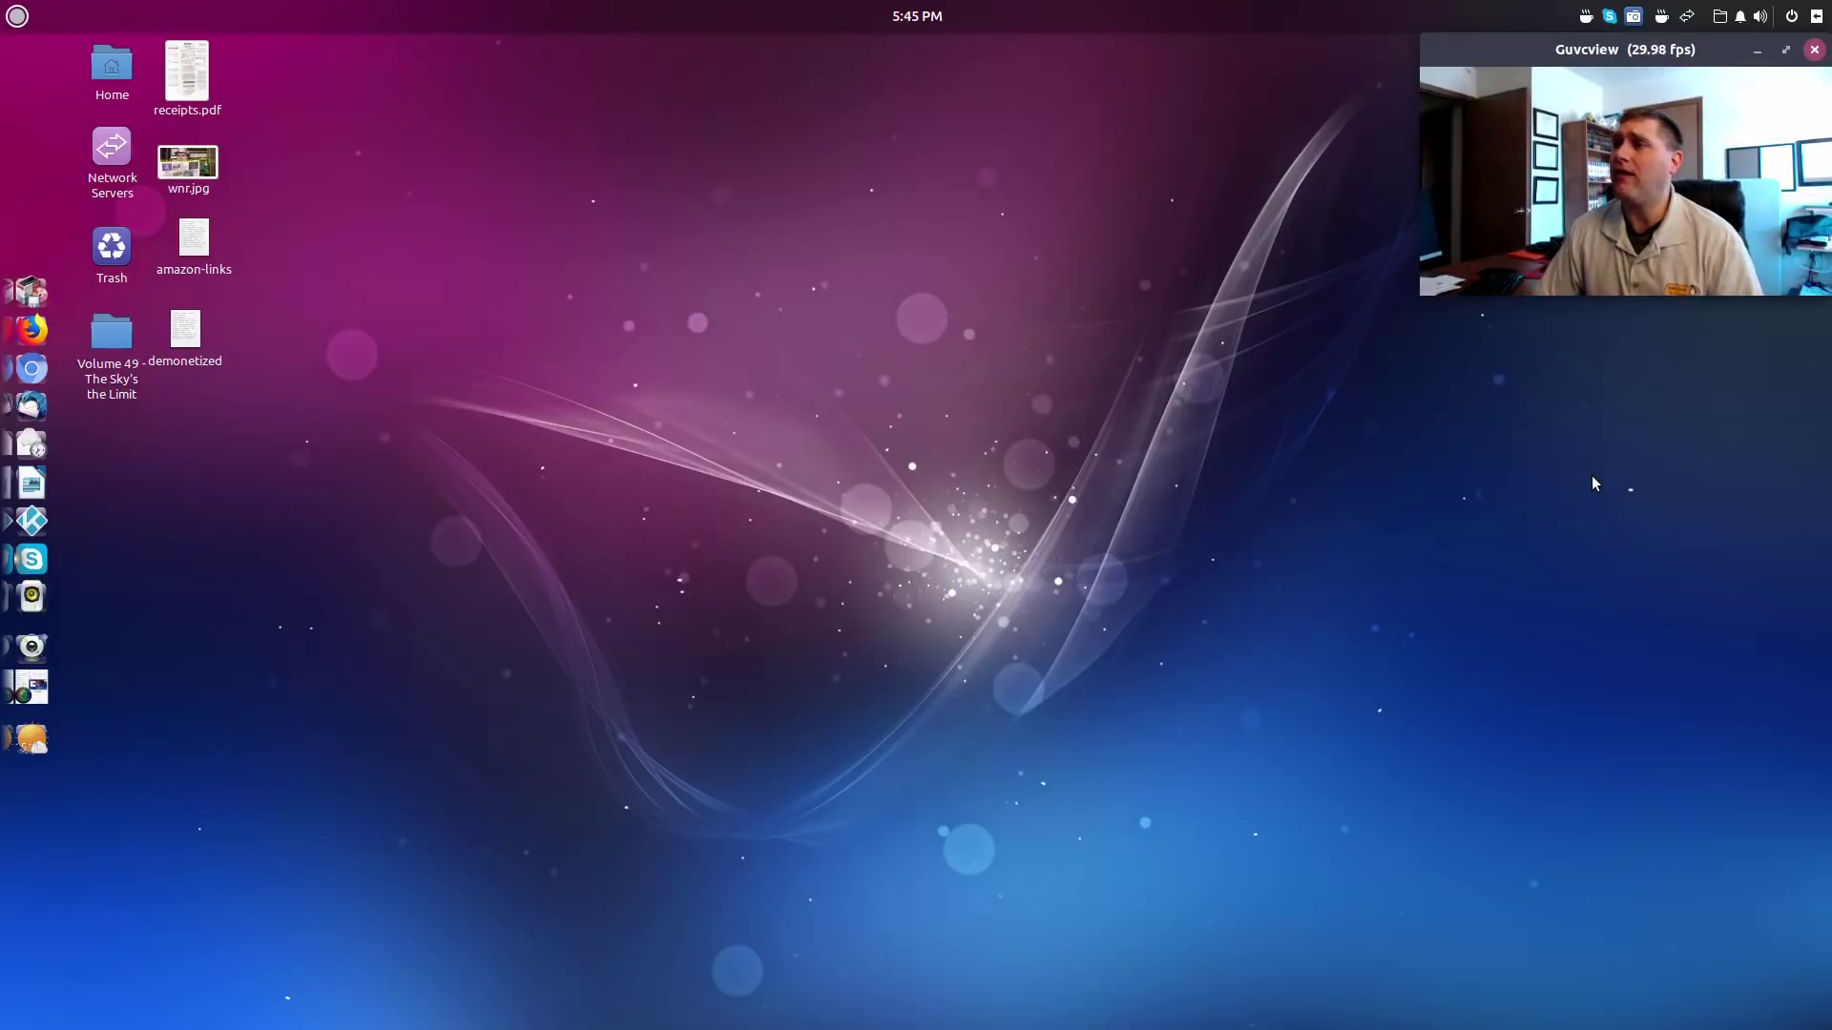
- Open the Raven side panel showing the calendar, volume and audio devices
{"action": "left_click", "coordinate": [1816, 17]}
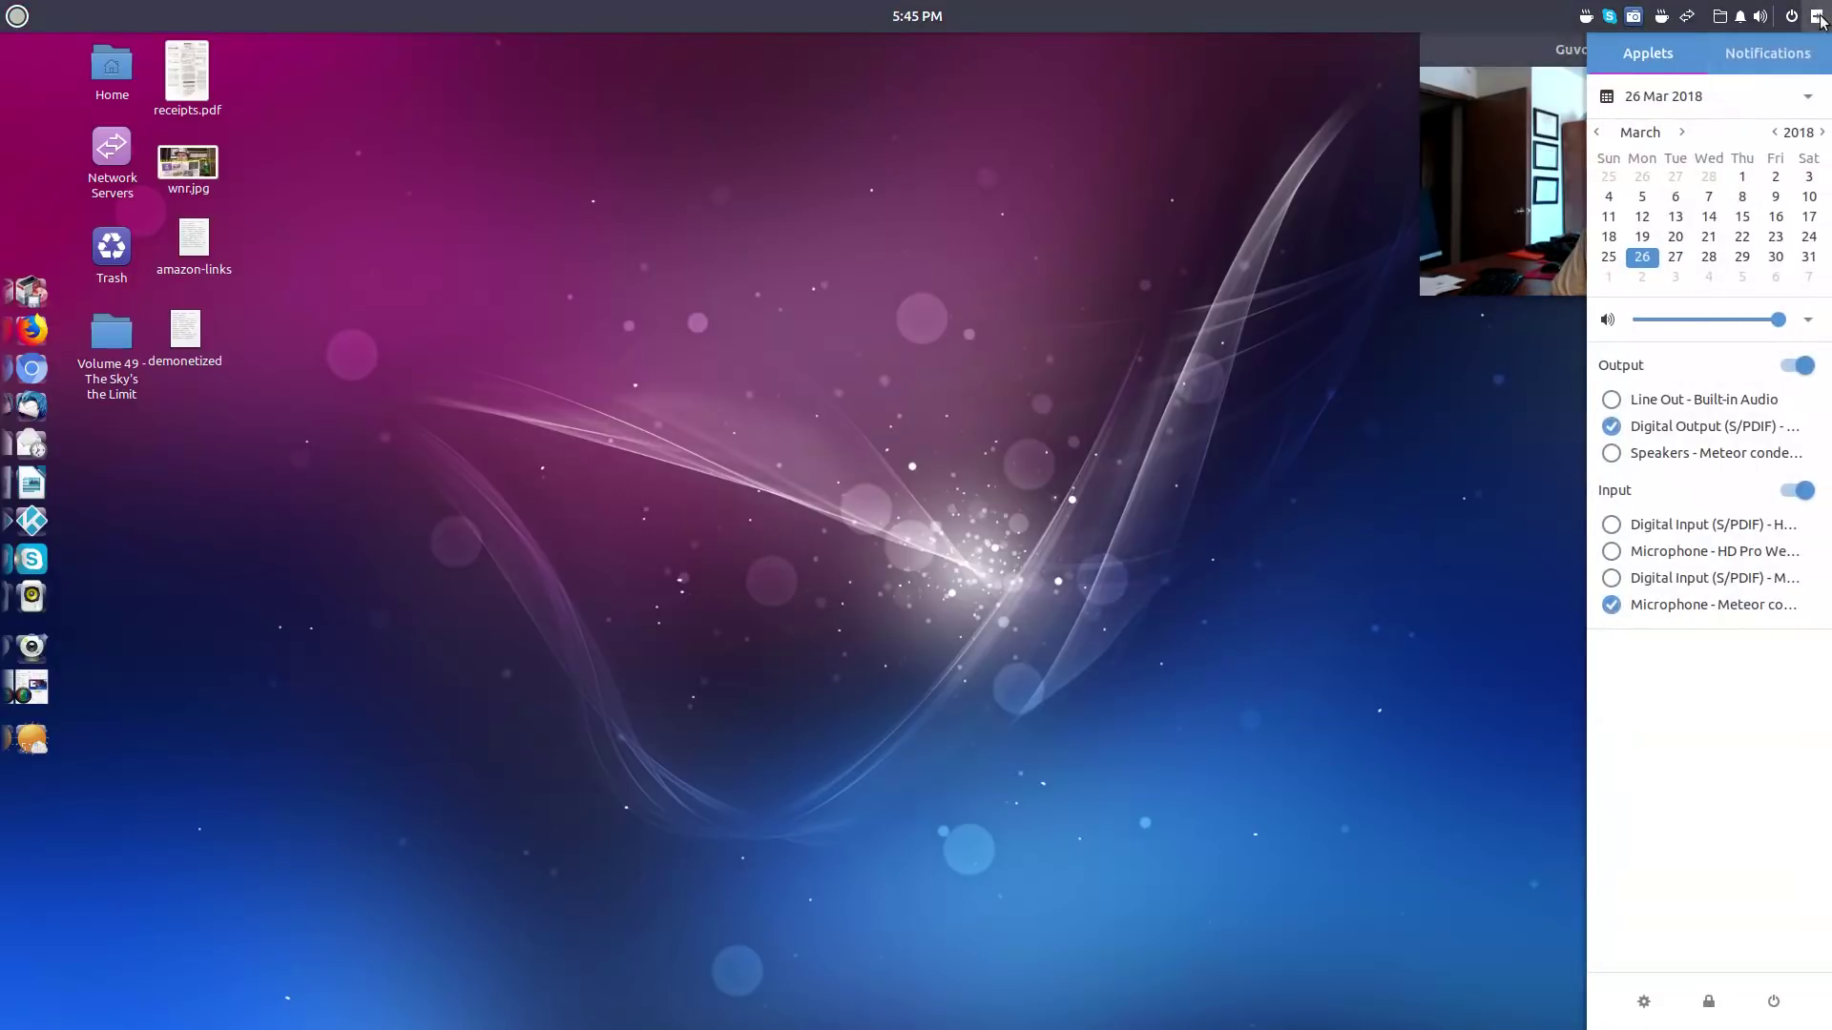
- Open Budgie Desktop Settings and browse its Desktop, Fonts, Windows and Top Panel pages
{"action": "left_click", "coordinate": [1643, 1002]}
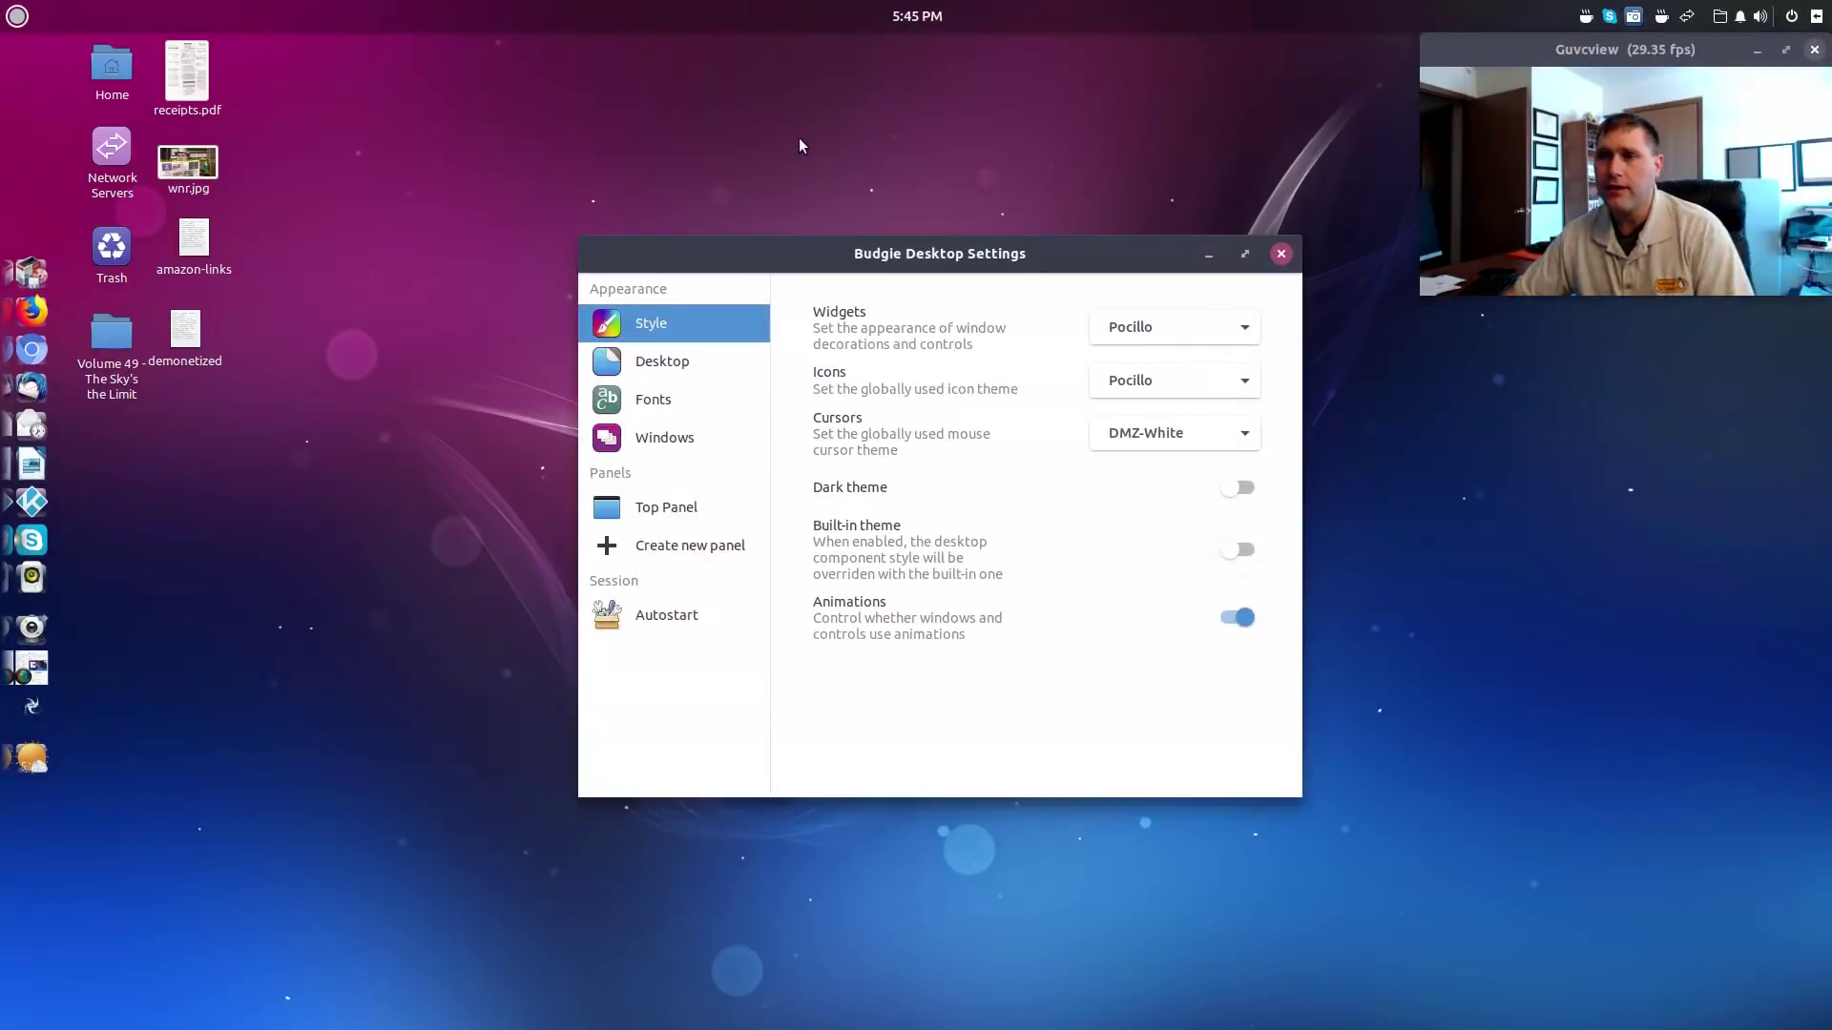
{"action": "left_click_drag", "start_coordinate": [942, 256], "coordinate": [801, 231]}
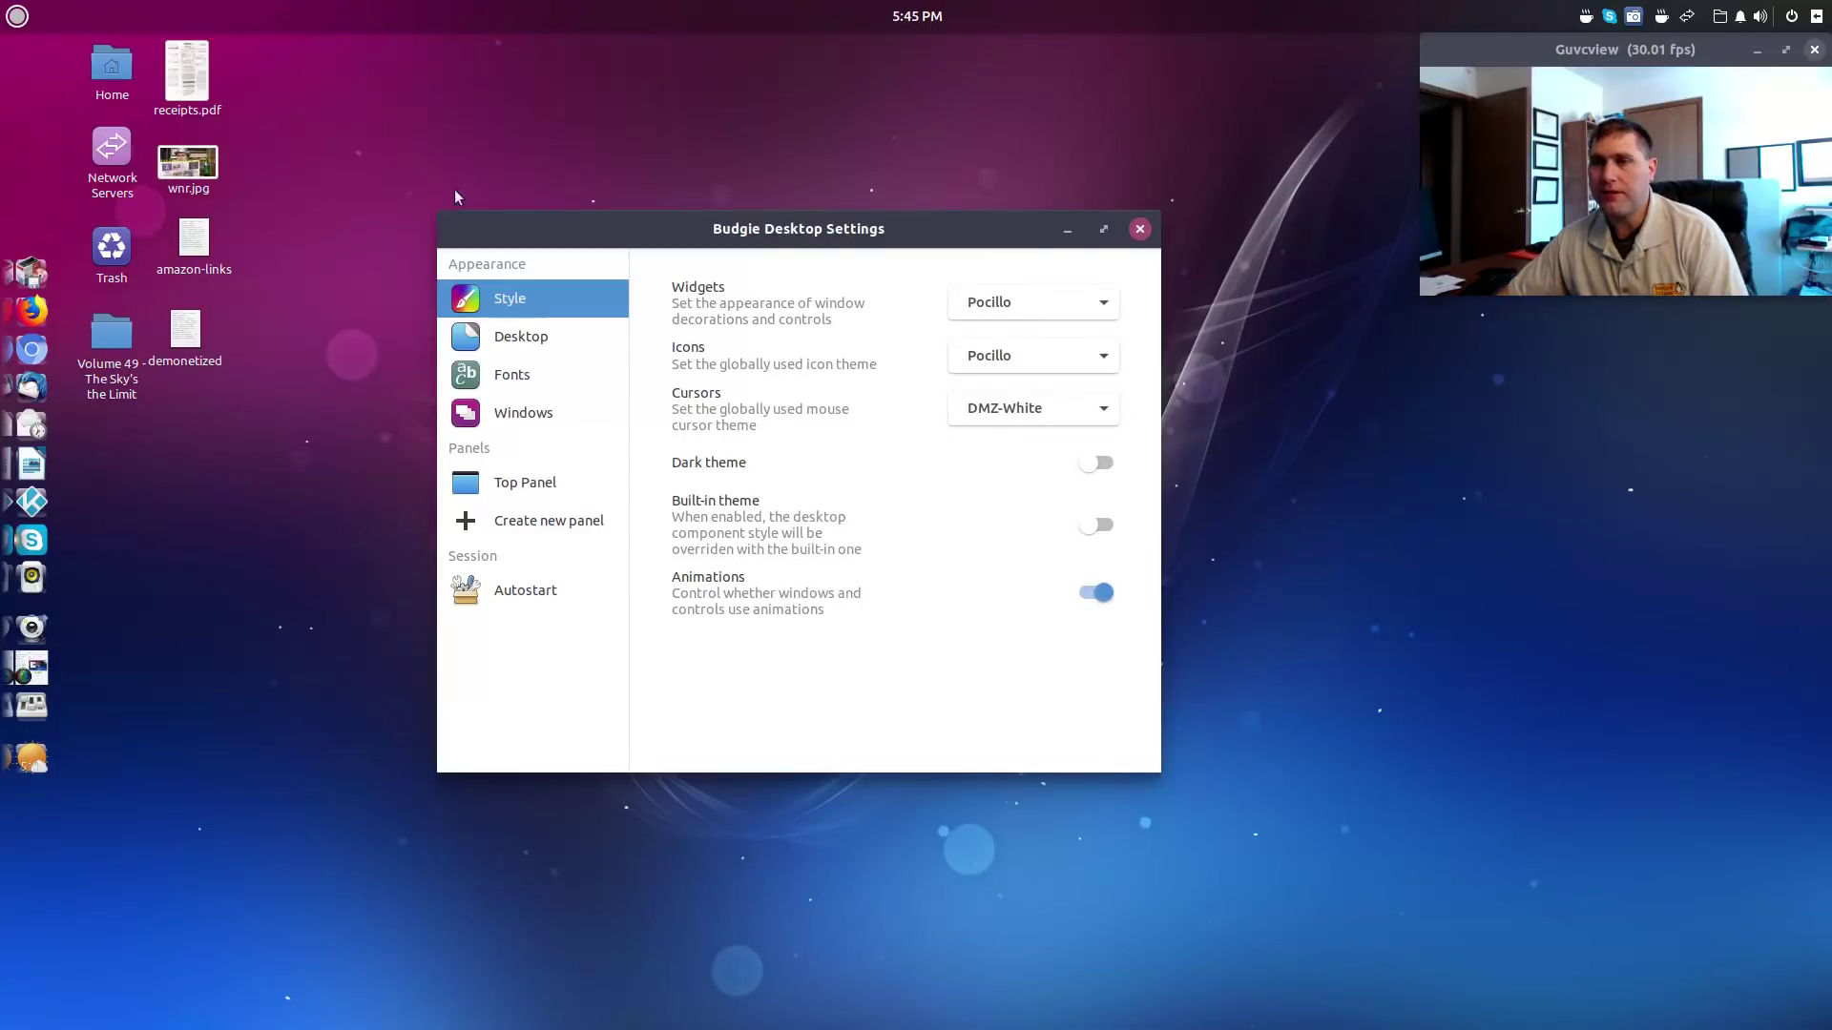
{"action": "left_click", "coordinate": [536, 338]}
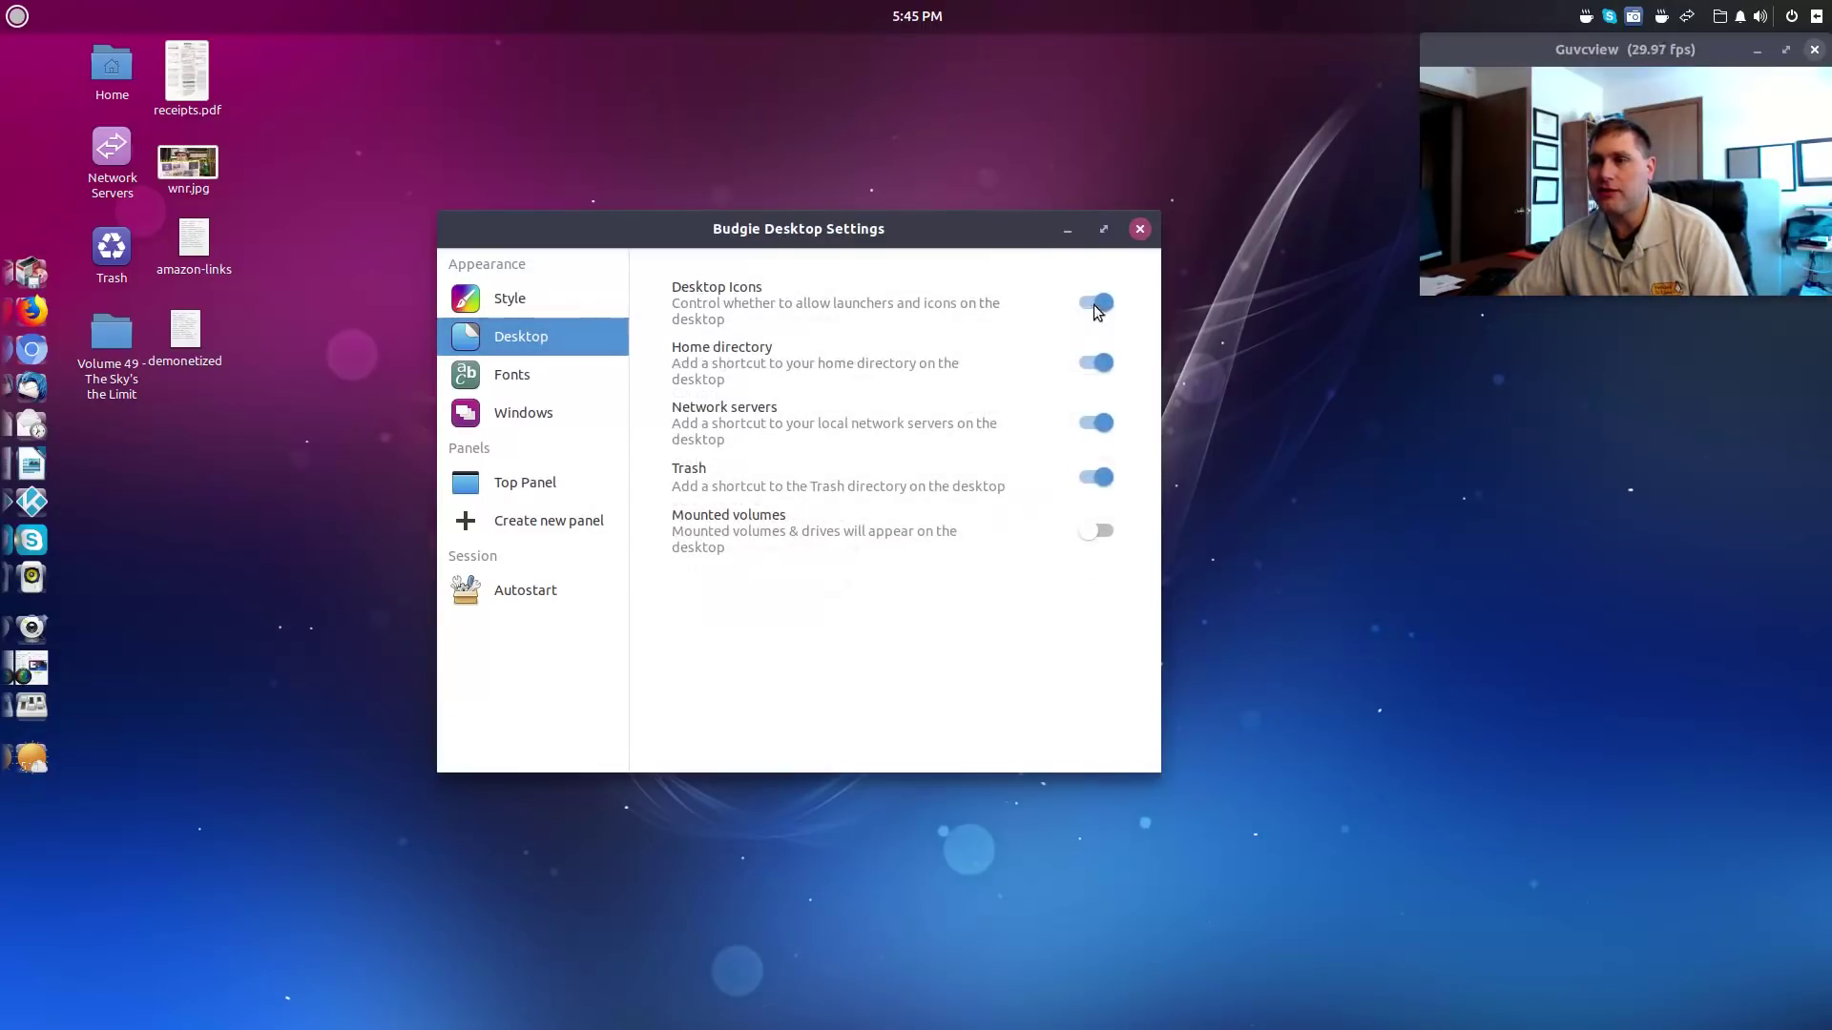
{"action": "left_click", "coordinate": [564, 370]}
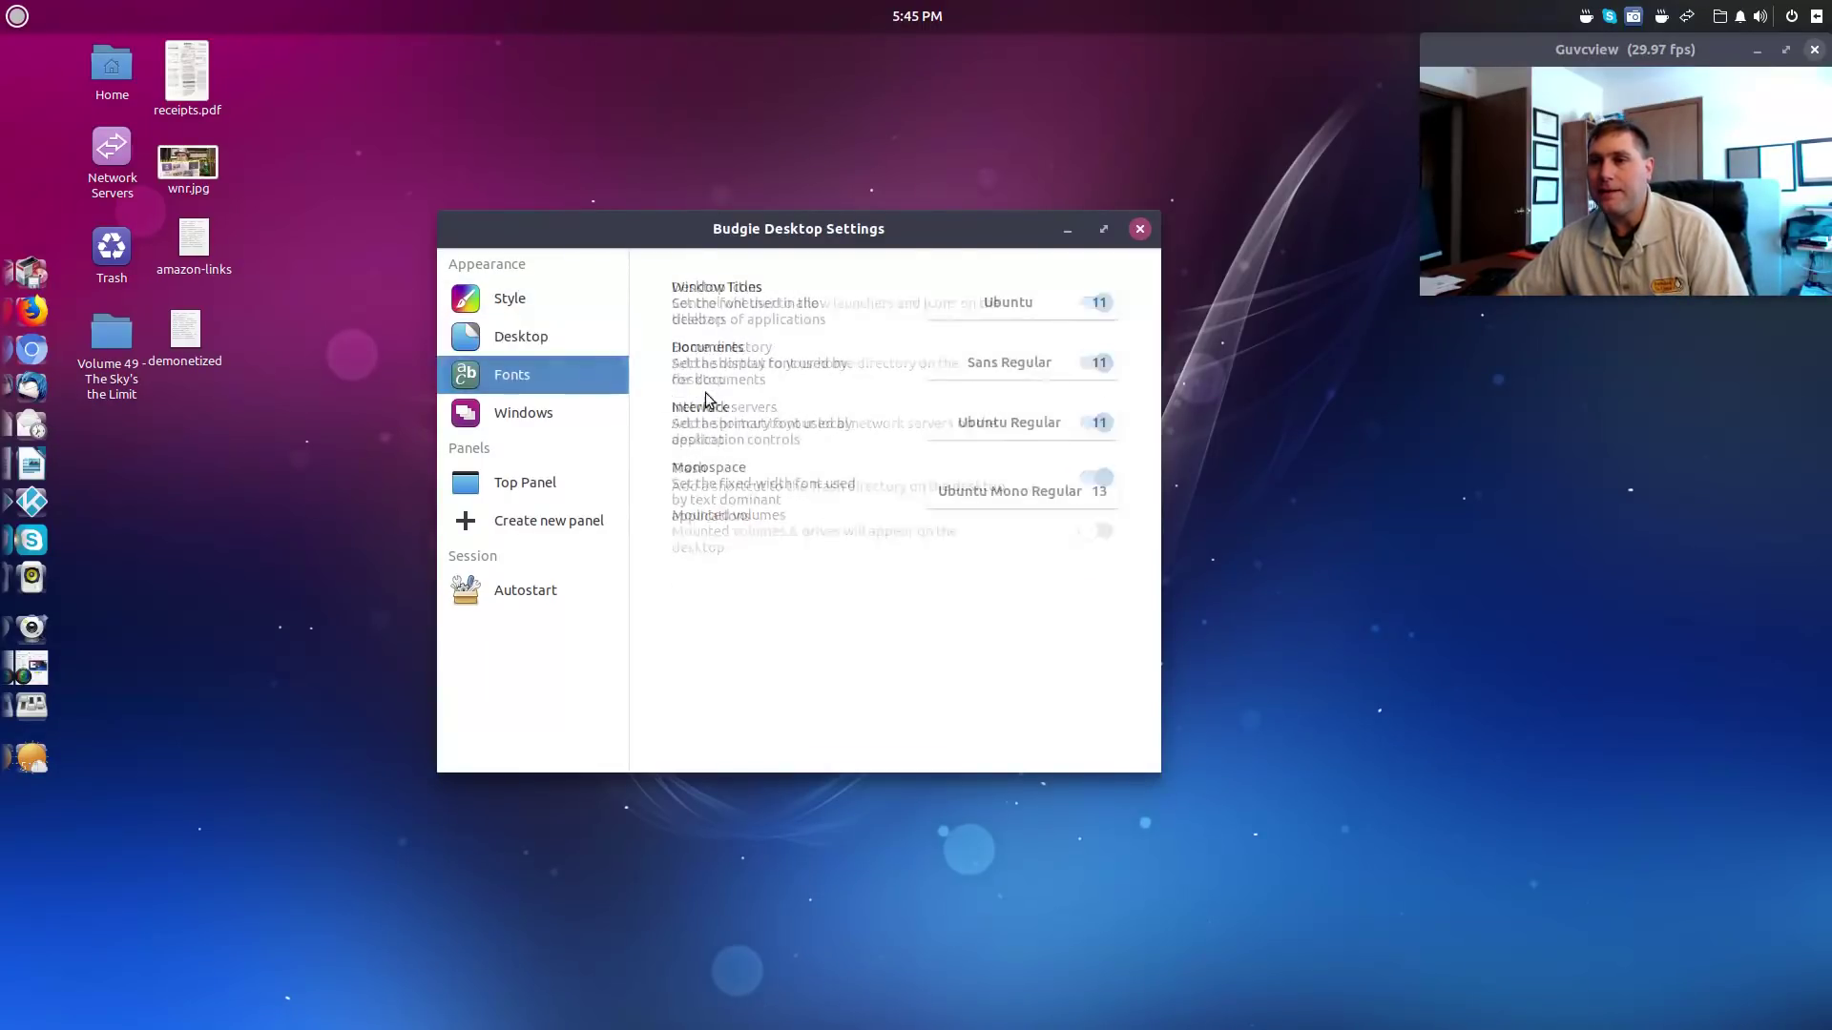
{"action": "left_click", "coordinate": [535, 415]}
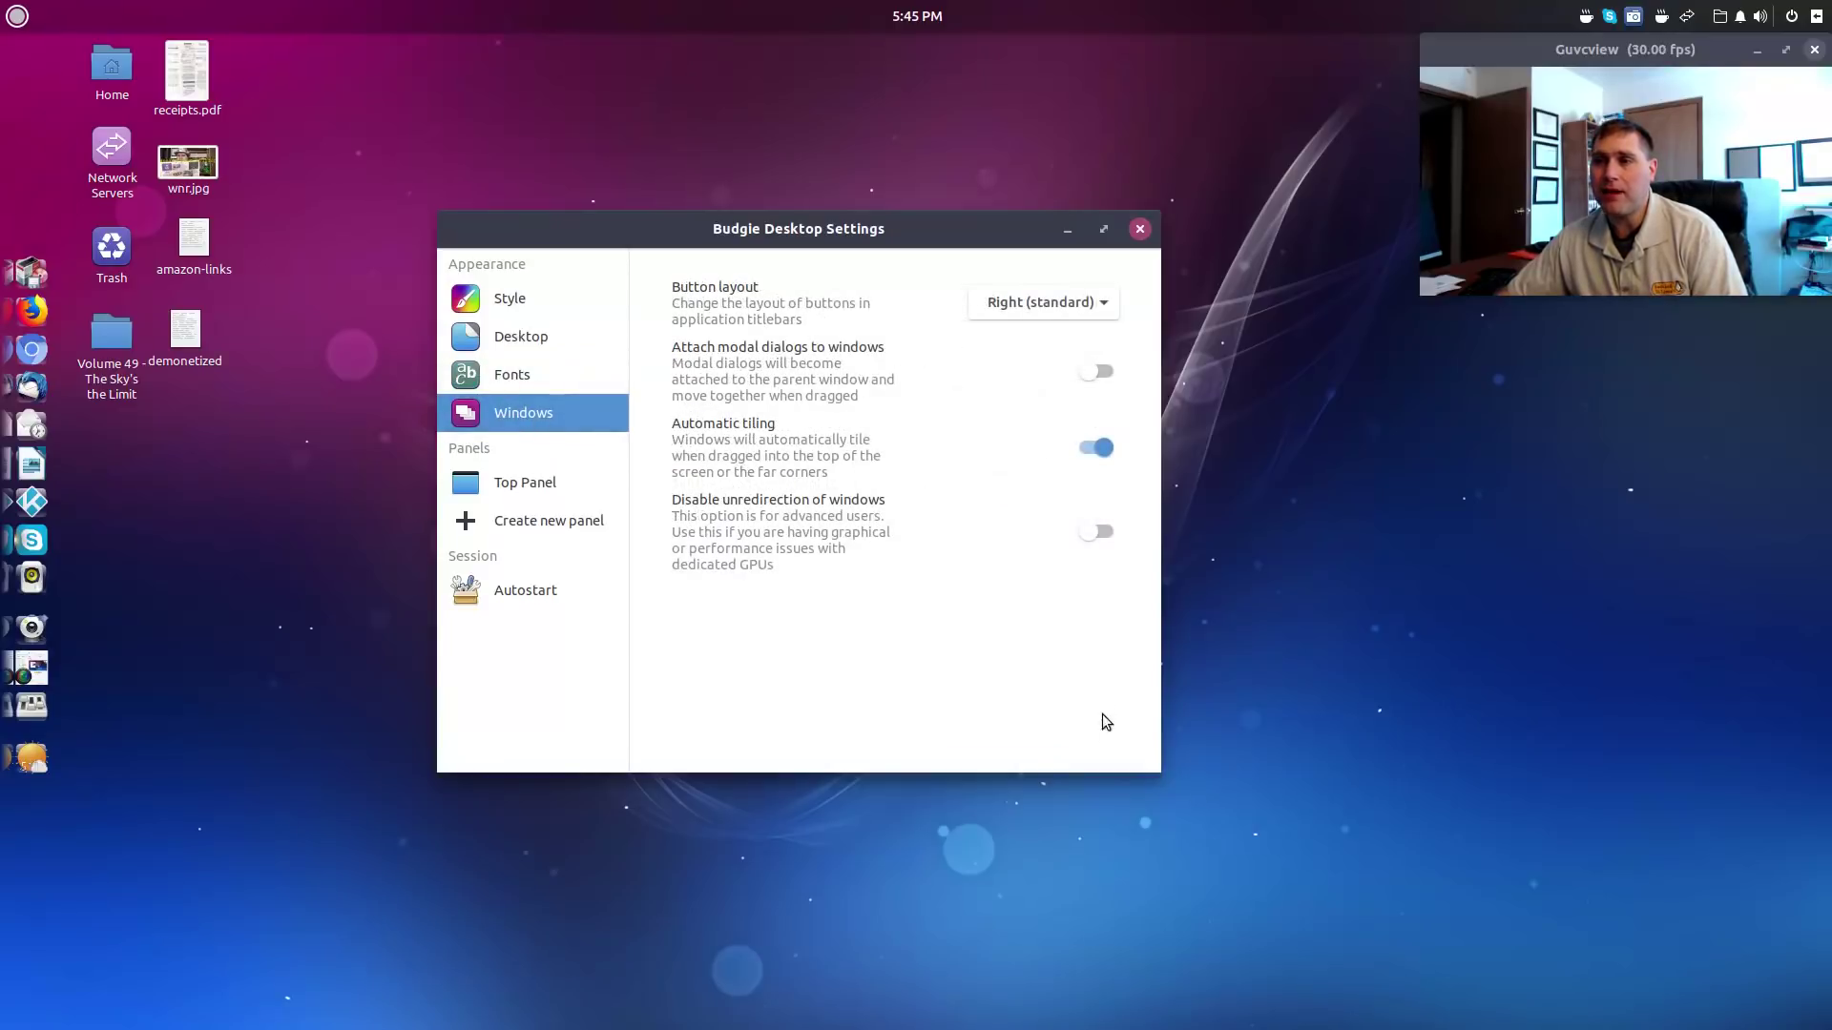
{"action": "left_click", "coordinate": [558, 487]}
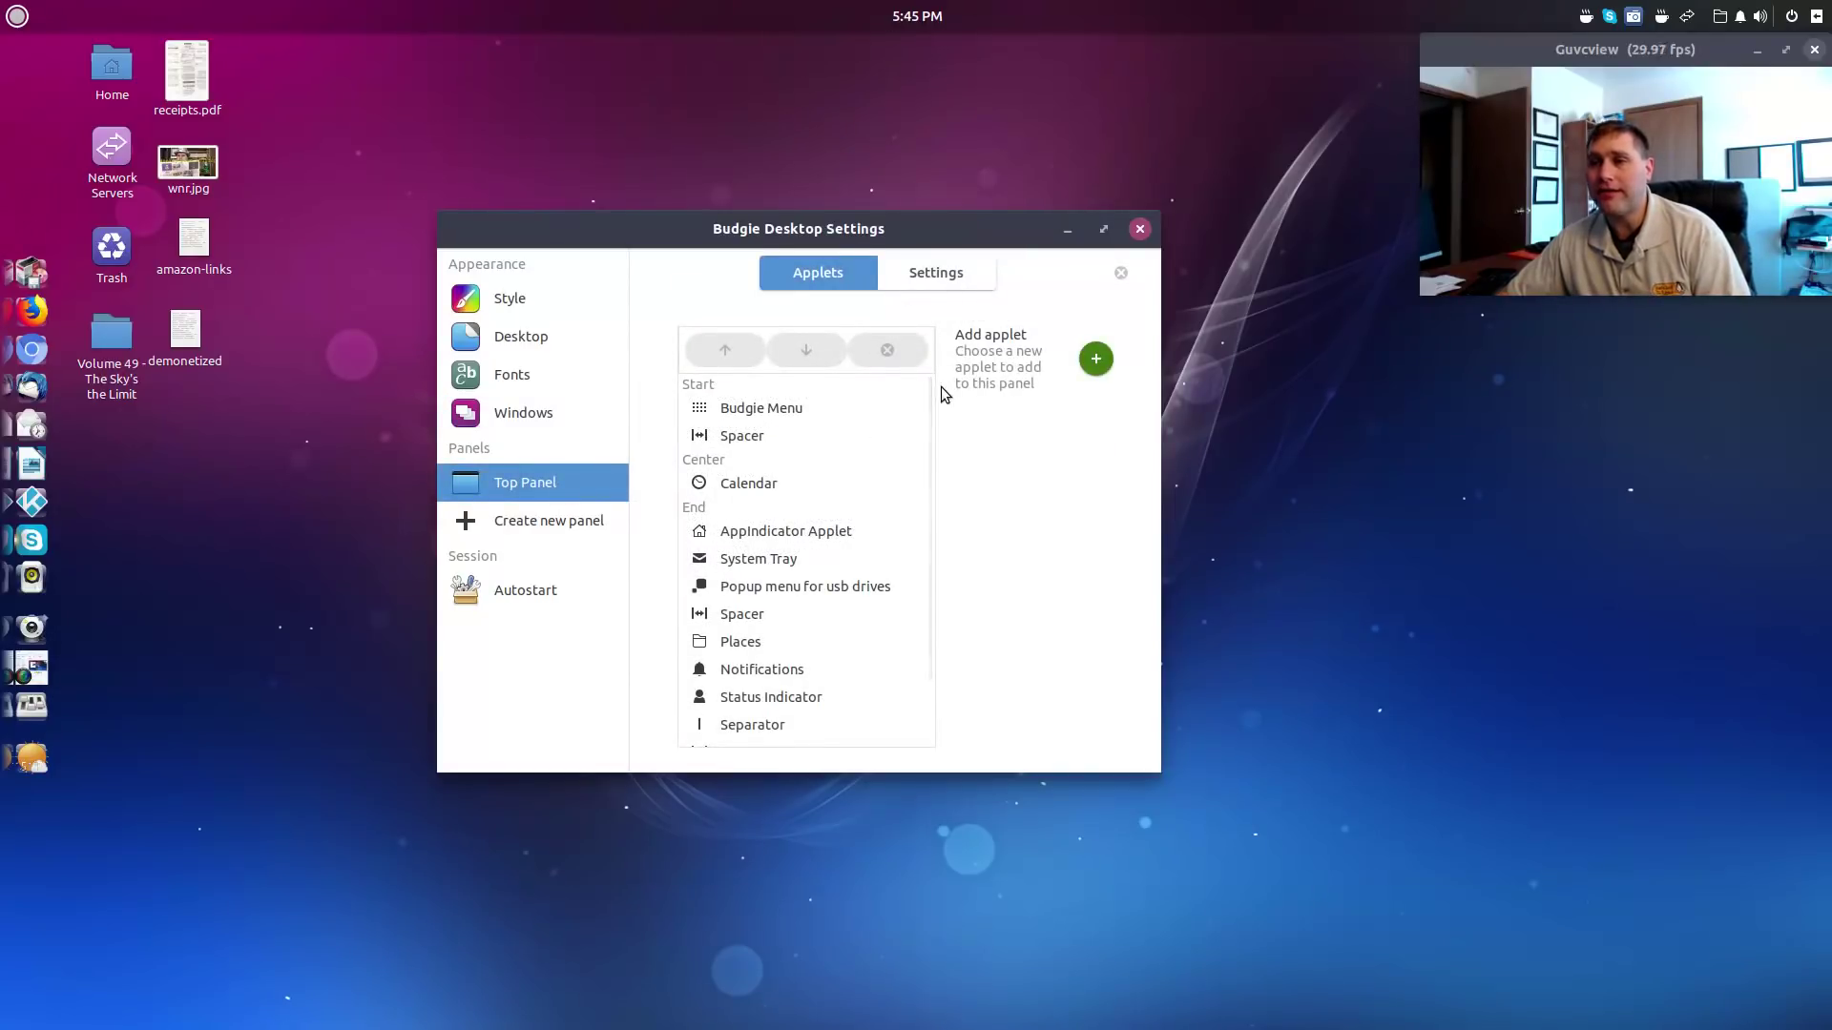
- Adjust the Top Panel size with the − and + buttons to 40, then return to its Applets list
{"action": "left_click", "coordinate": [954, 276]}
{"action": "left_click", "coordinate": [839, 262]}
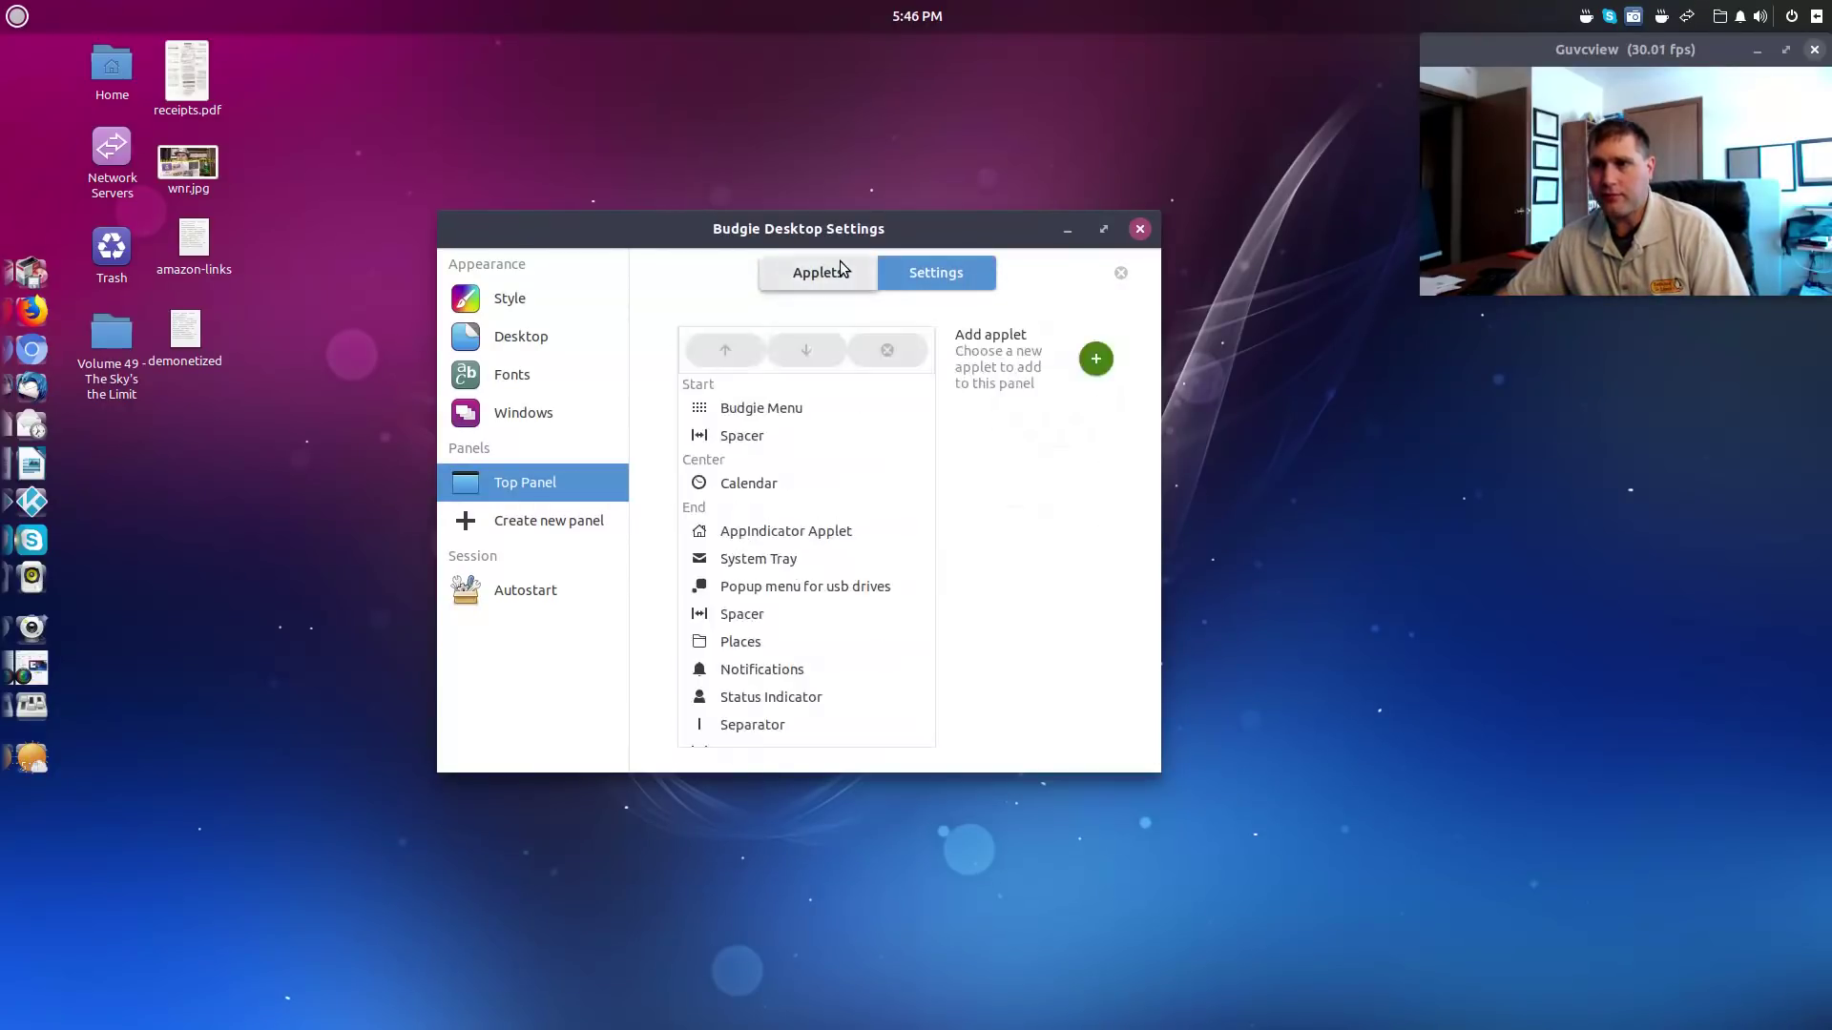
{"action": "left_click", "coordinate": [935, 274]}
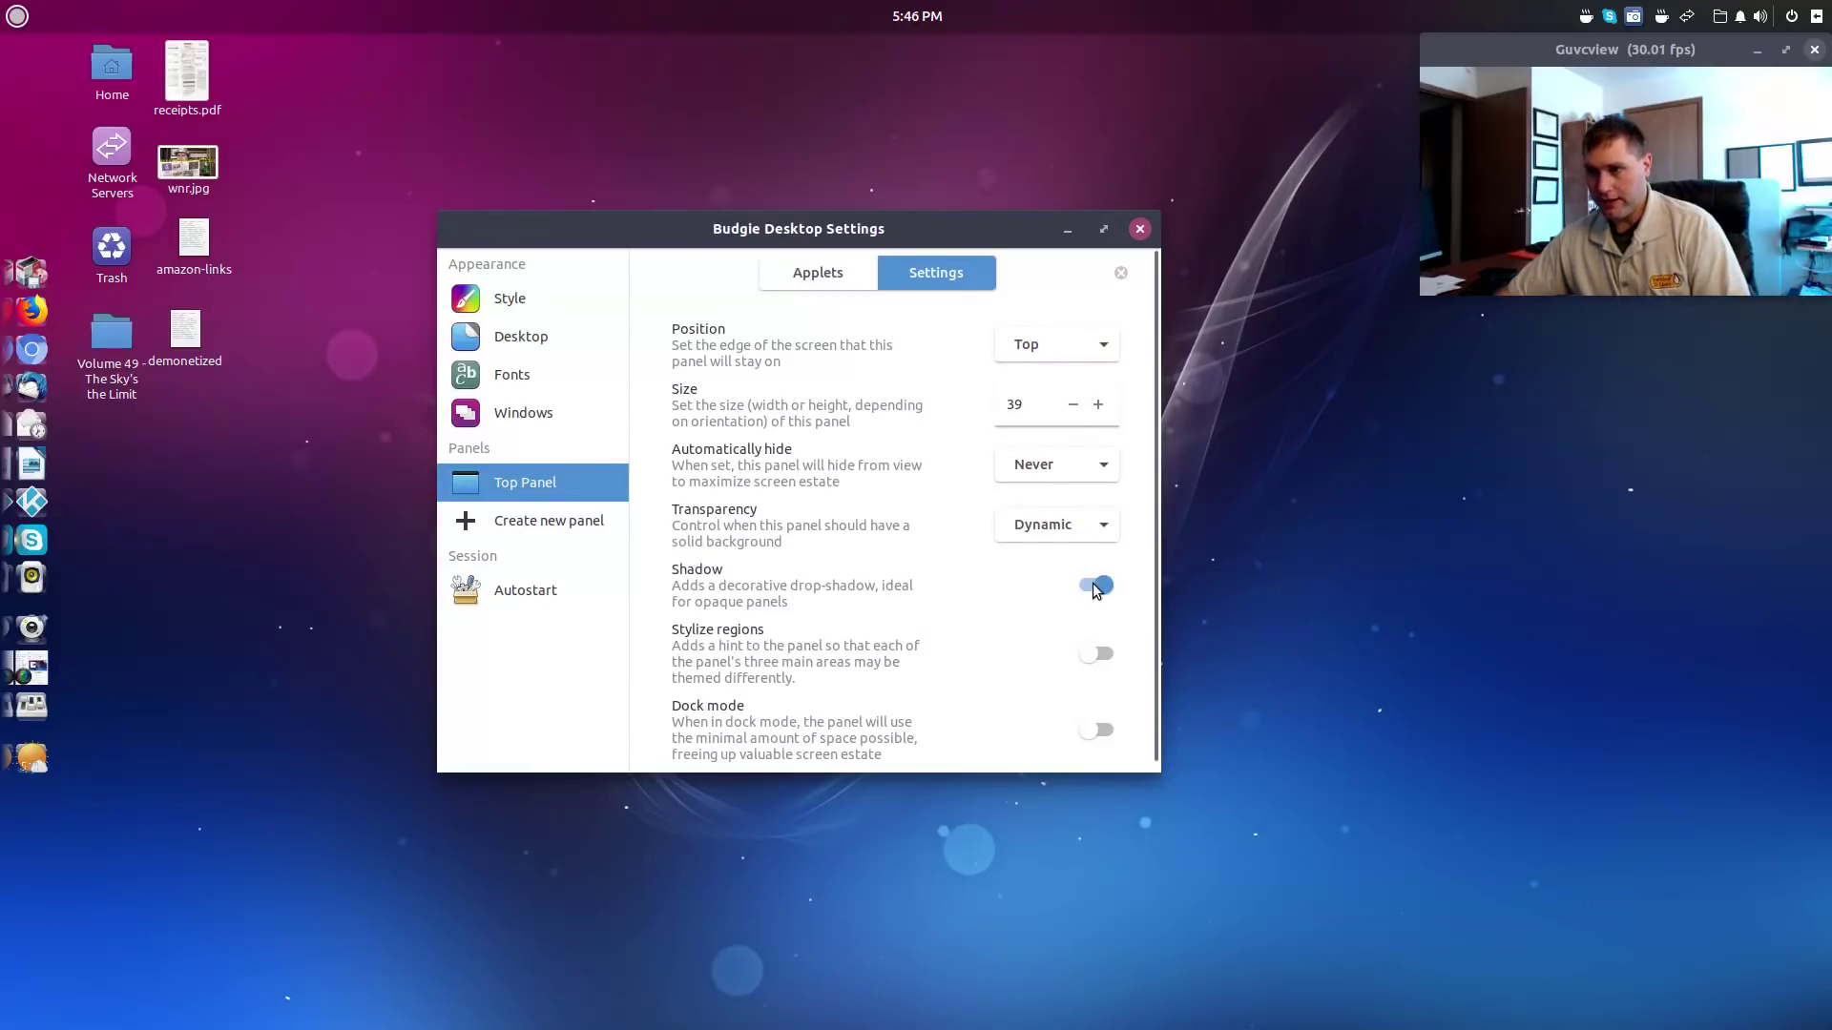
{"action": "left_click", "coordinate": [1073, 406]}
{"action": "left_click", "coordinate": [1074, 406]}
{"action": "left_click", "coordinate": [1075, 406]}
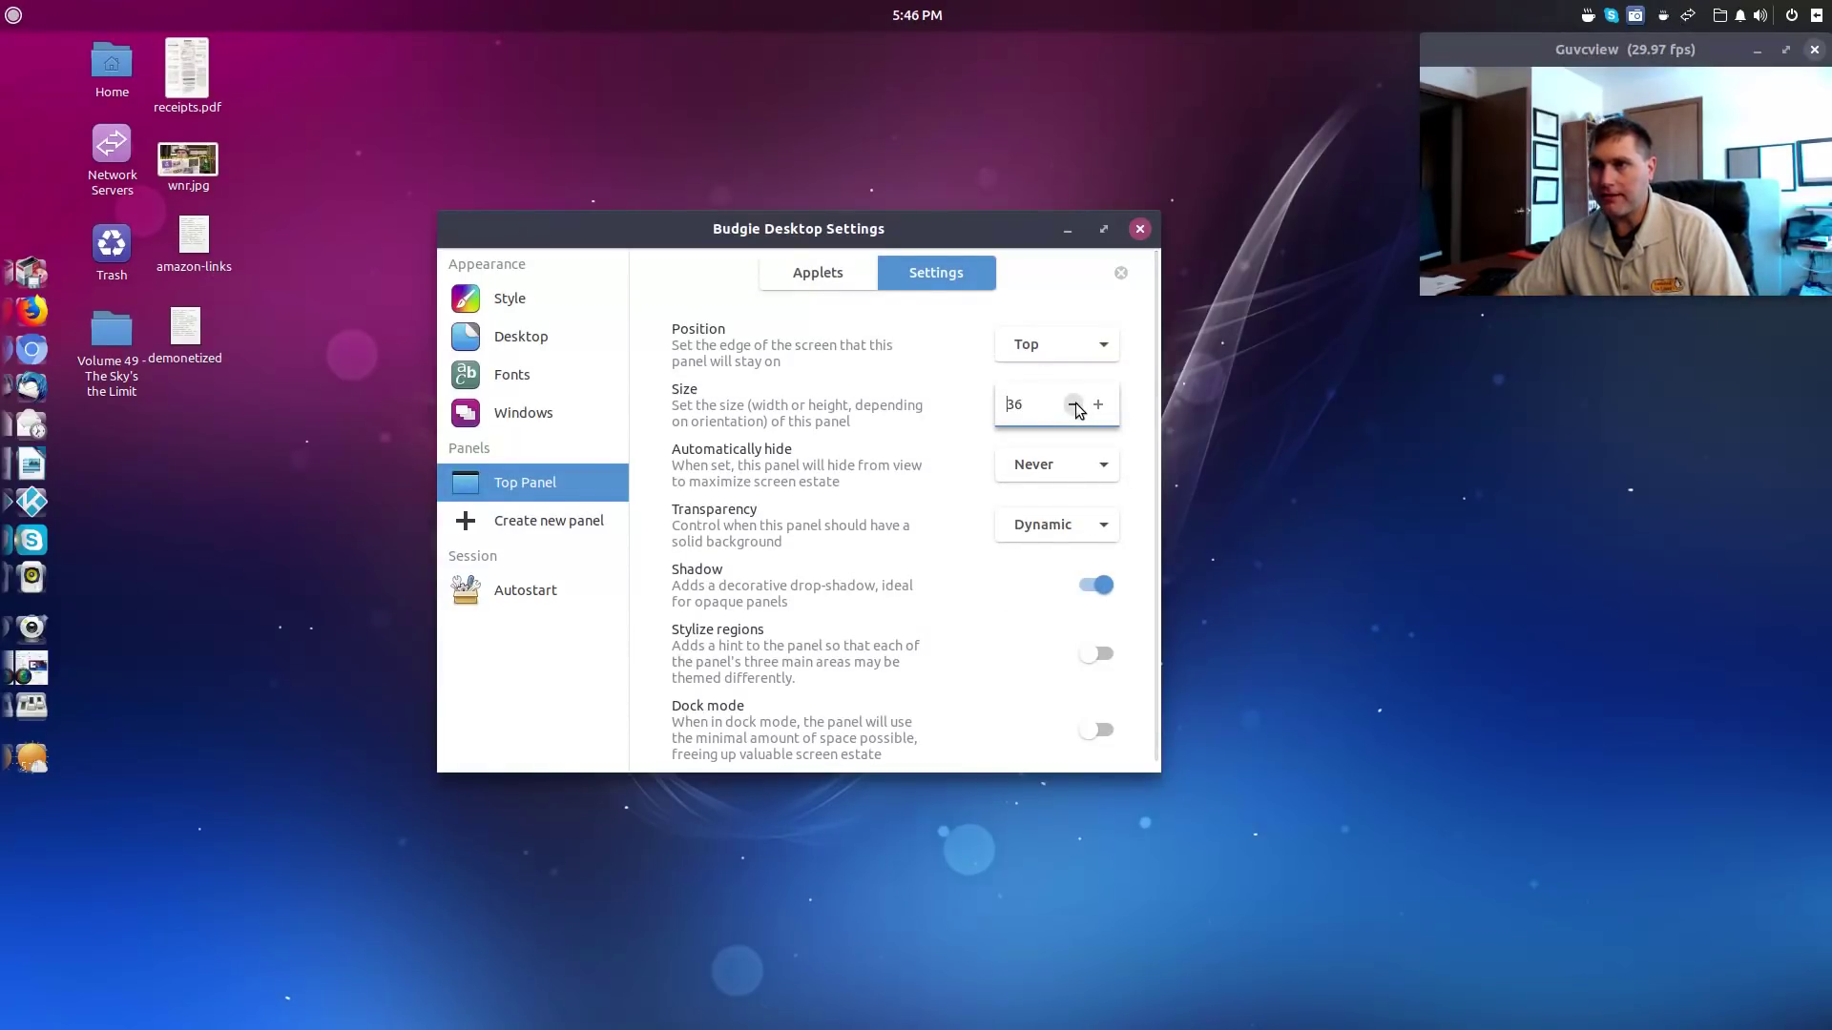
{"action": "left_click", "coordinate": [1075, 406]}
{"action": "left_click", "coordinate": [1074, 406]}
{"action": "left_click", "coordinate": [1074, 406]}
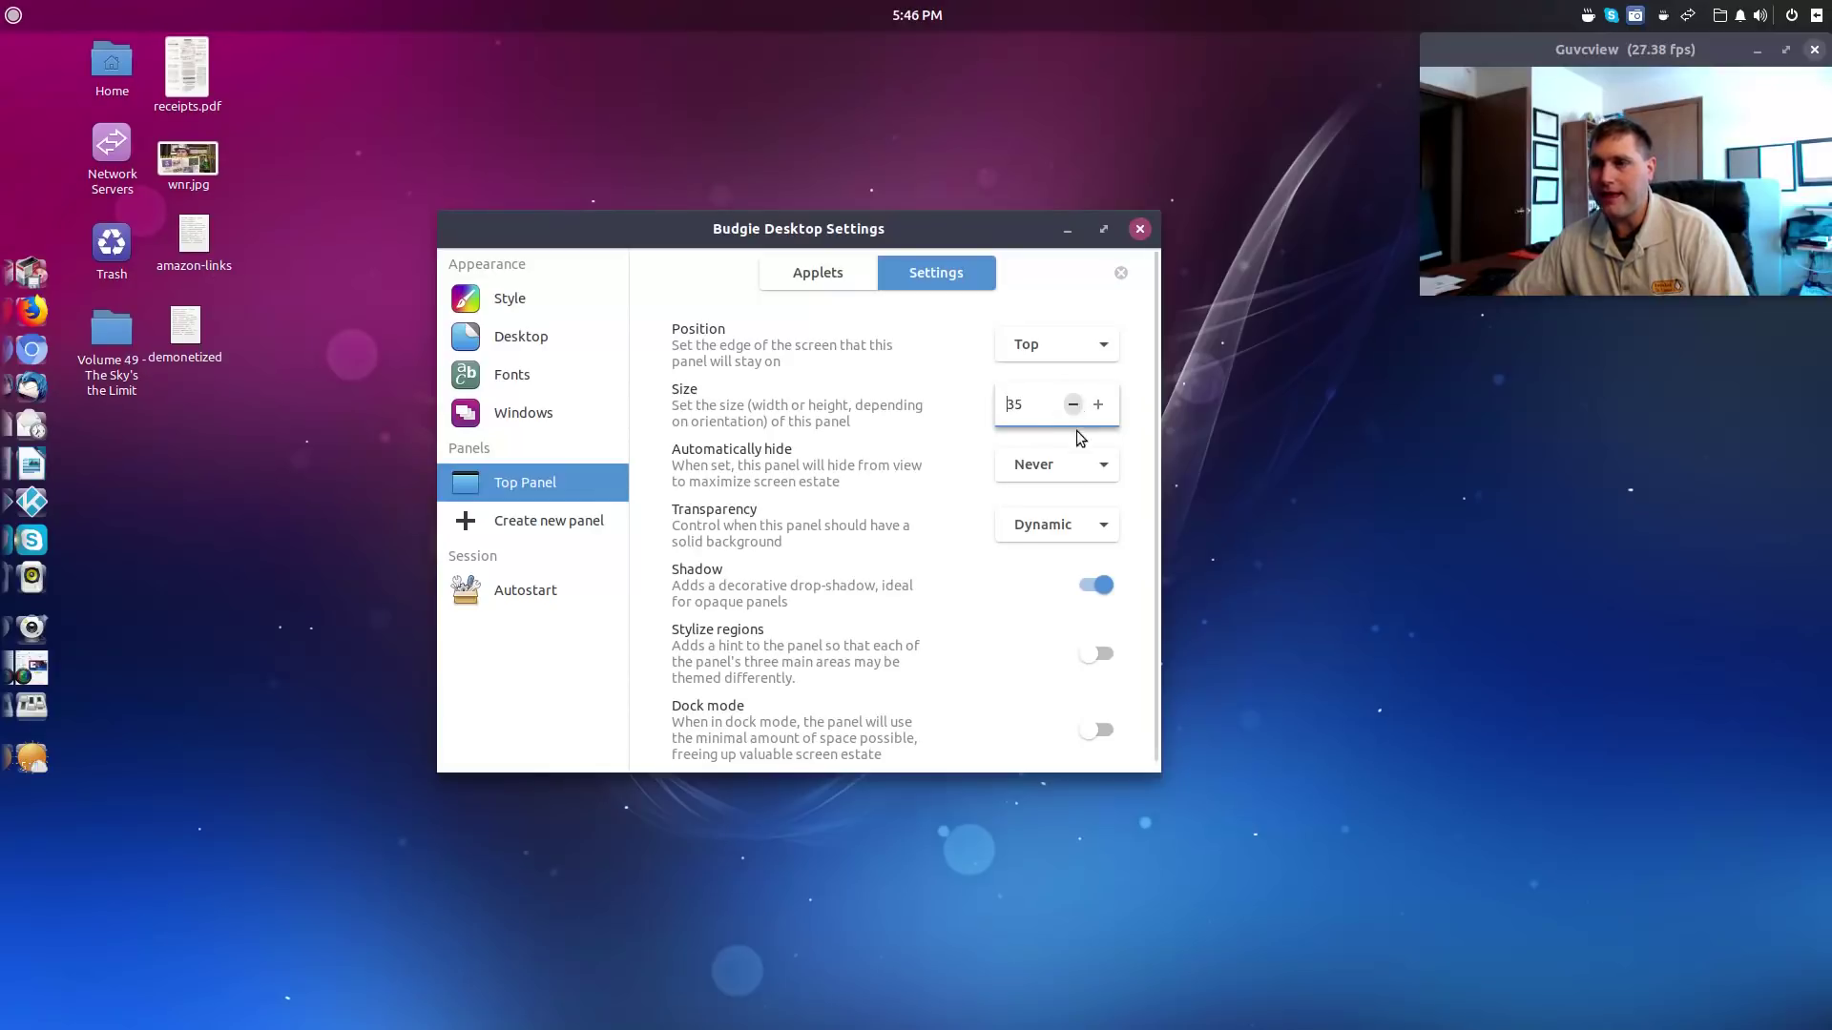
{"action": "left_click", "coordinate": [1075, 405]}
{"action": "left_click", "coordinate": [1074, 406]}
{"action": "left_click", "coordinate": [1074, 405]}
{"action": "left_click", "coordinate": [1074, 405]}
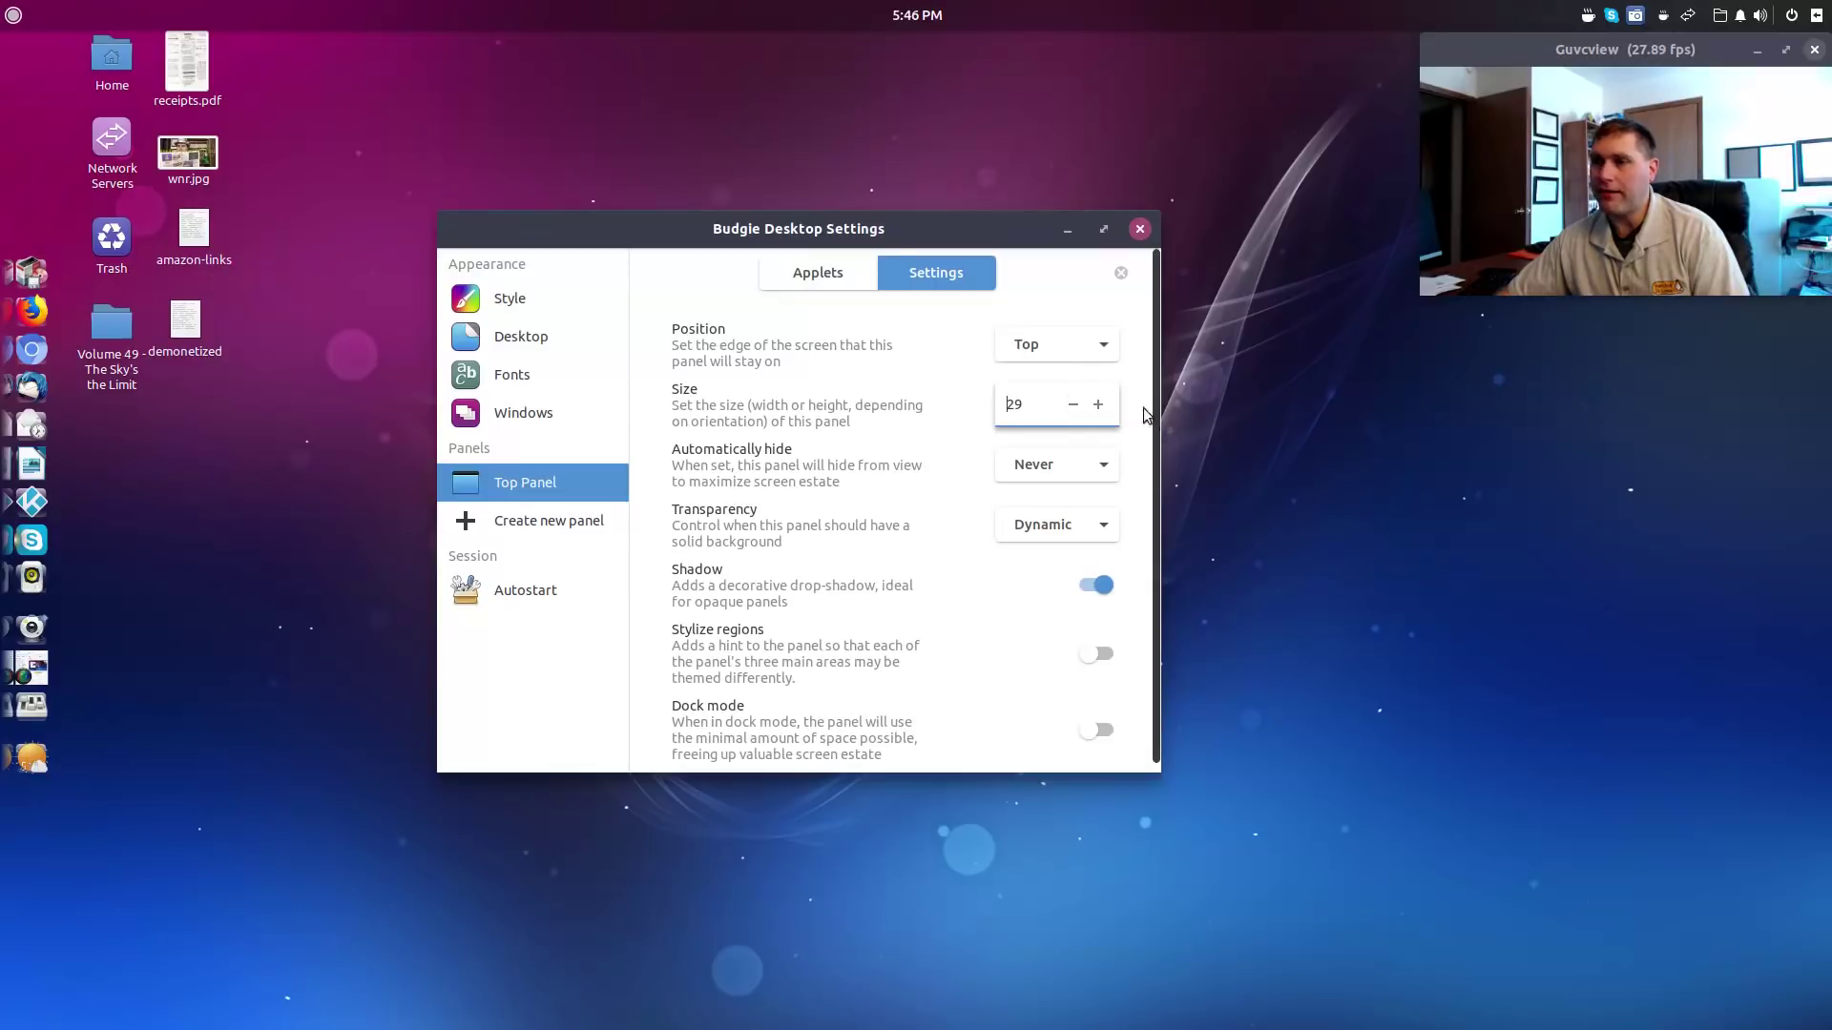
{"action": "left_click", "coordinate": [1098, 404]}
{"action": "left_click", "coordinate": [1098, 404]}
{"action": "left_click", "coordinate": [1098, 405]}
{"action": "left_click", "coordinate": [1098, 404]}
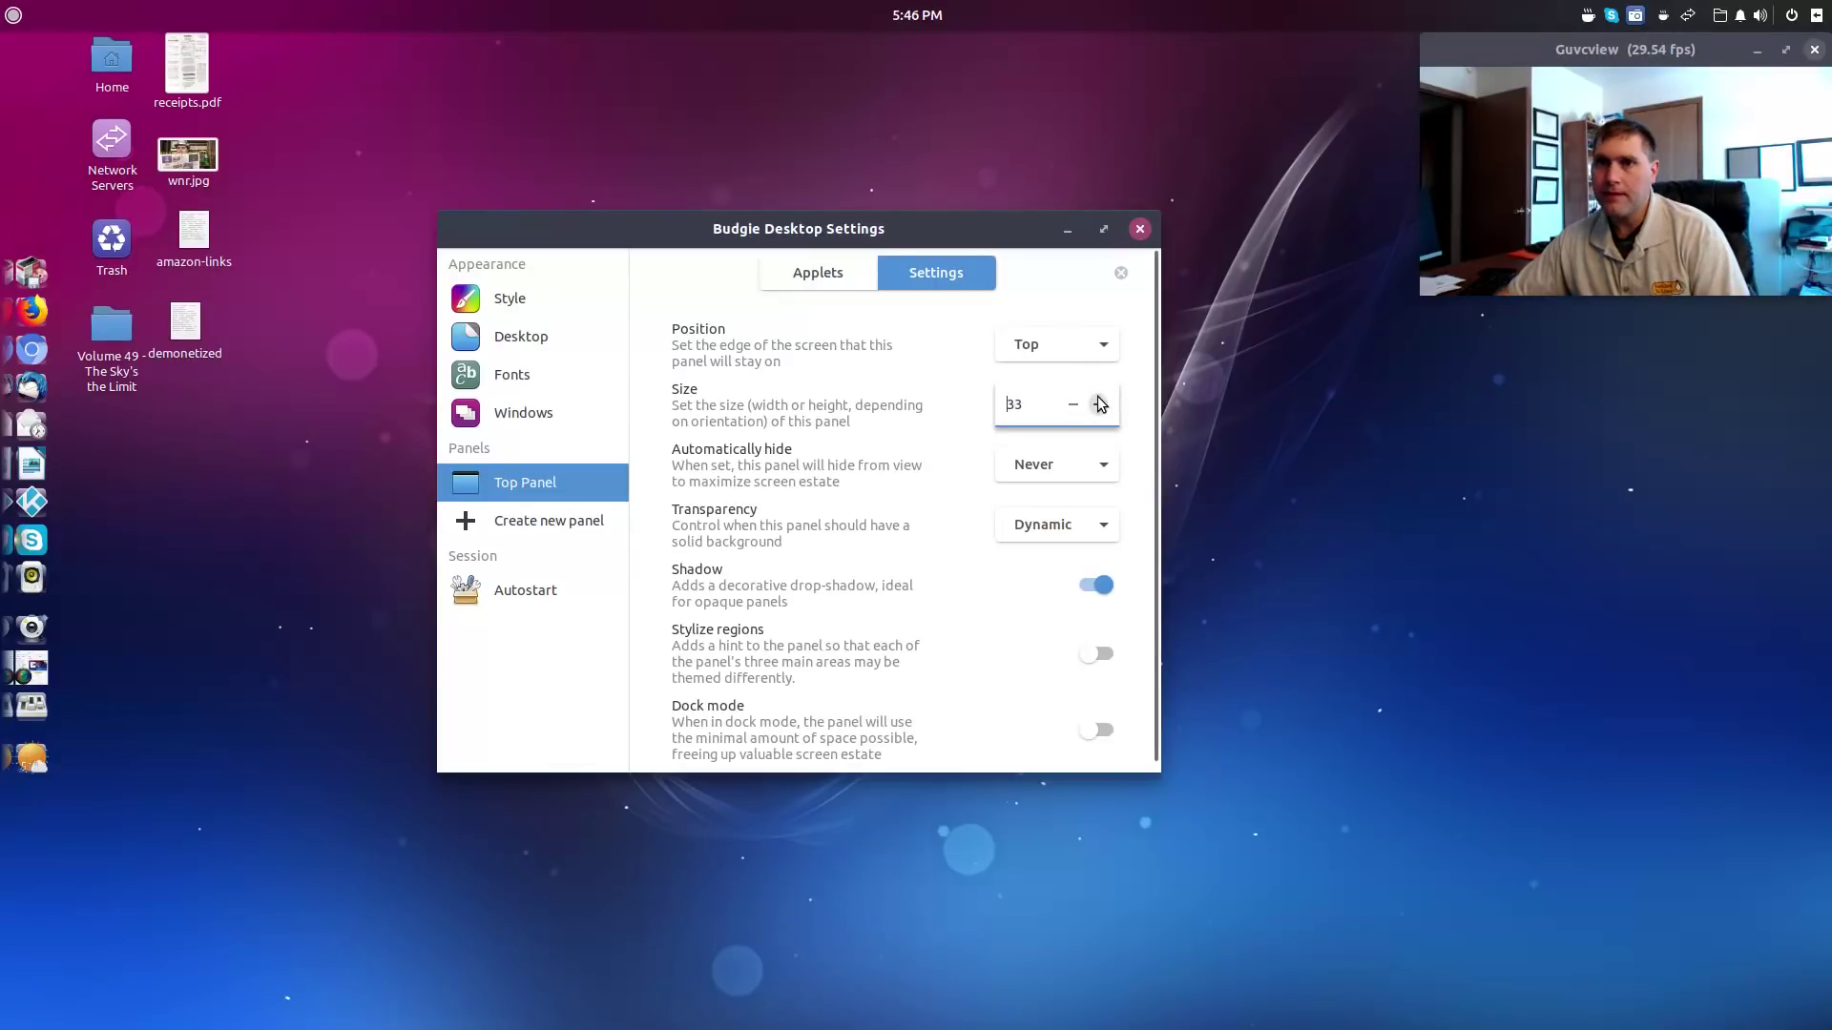
{"action": "left_click", "coordinate": [1098, 404]}
{"action": "left_click", "coordinate": [1098, 405]}
{"action": "left_click", "coordinate": [1098, 405]}
{"action": "left_click", "coordinate": [1098, 405]}
{"action": "left_click", "coordinate": [1098, 404]}
{"action": "left_click", "coordinate": [1098, 405]}
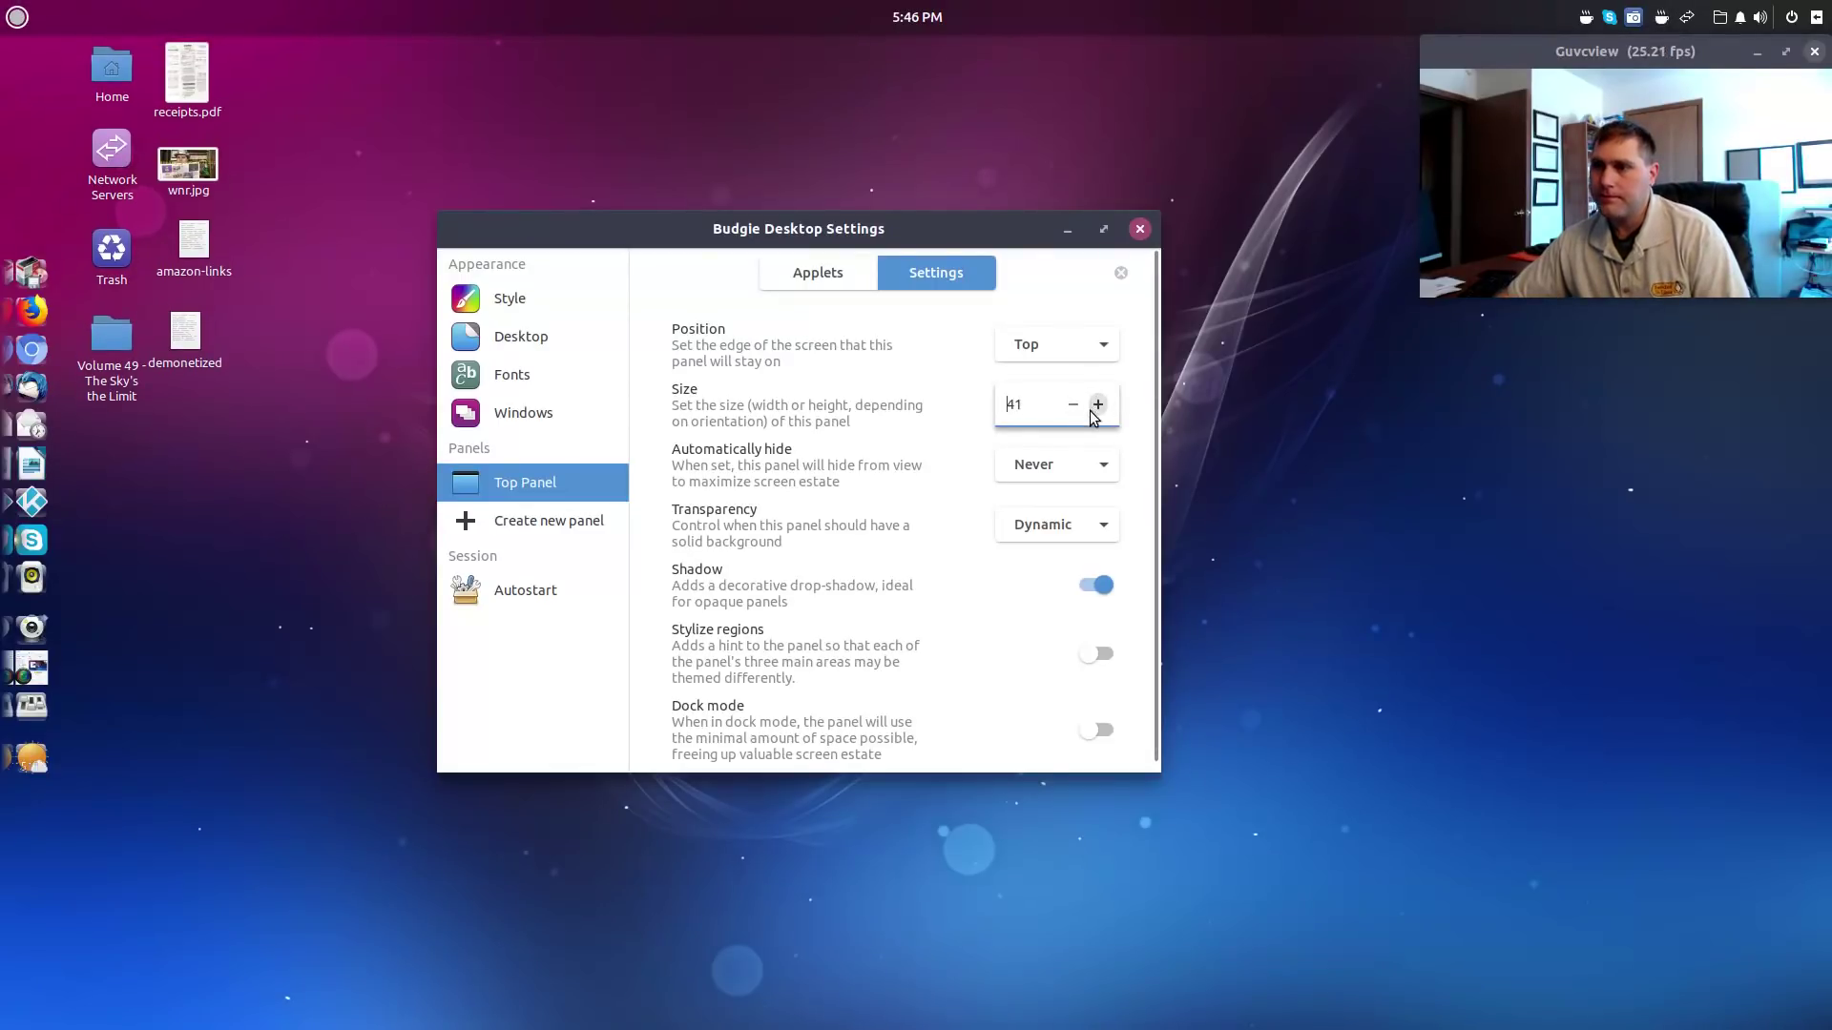
{"action": "left_click", "coordinate": [1073, 408]}
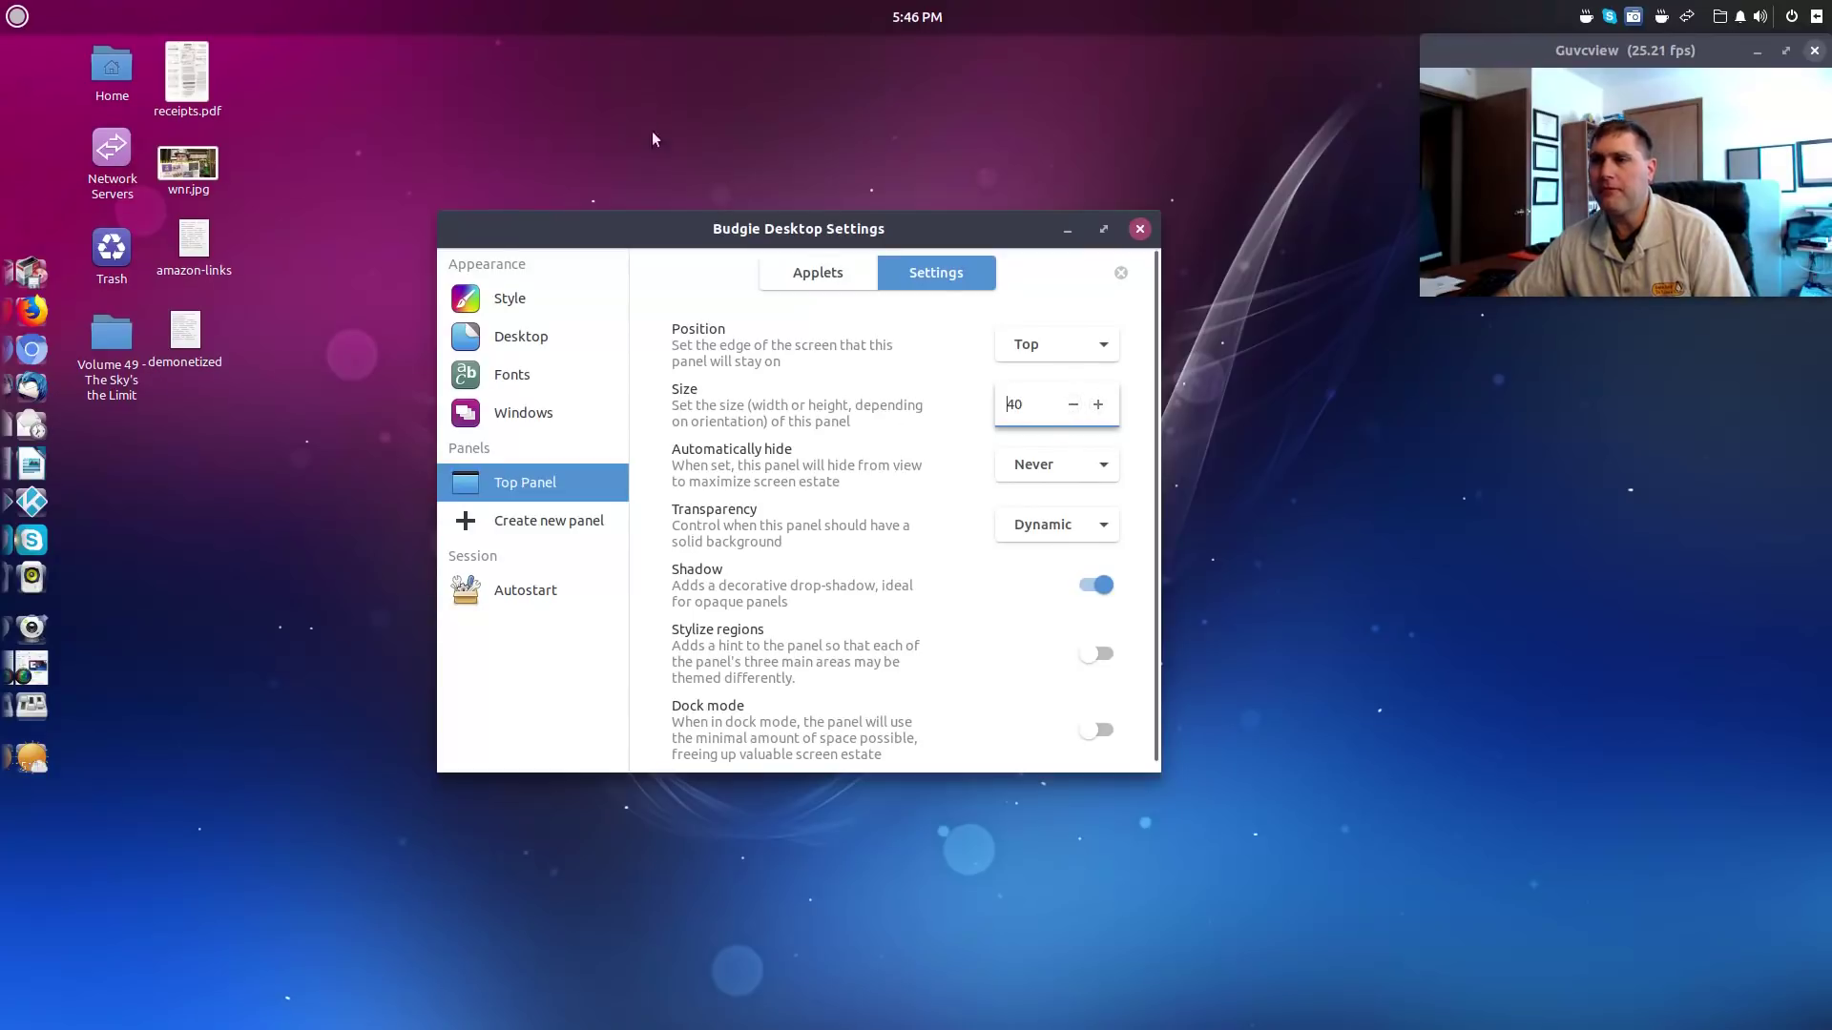
{"action": "left_click", "coordinate": [827, 283]}
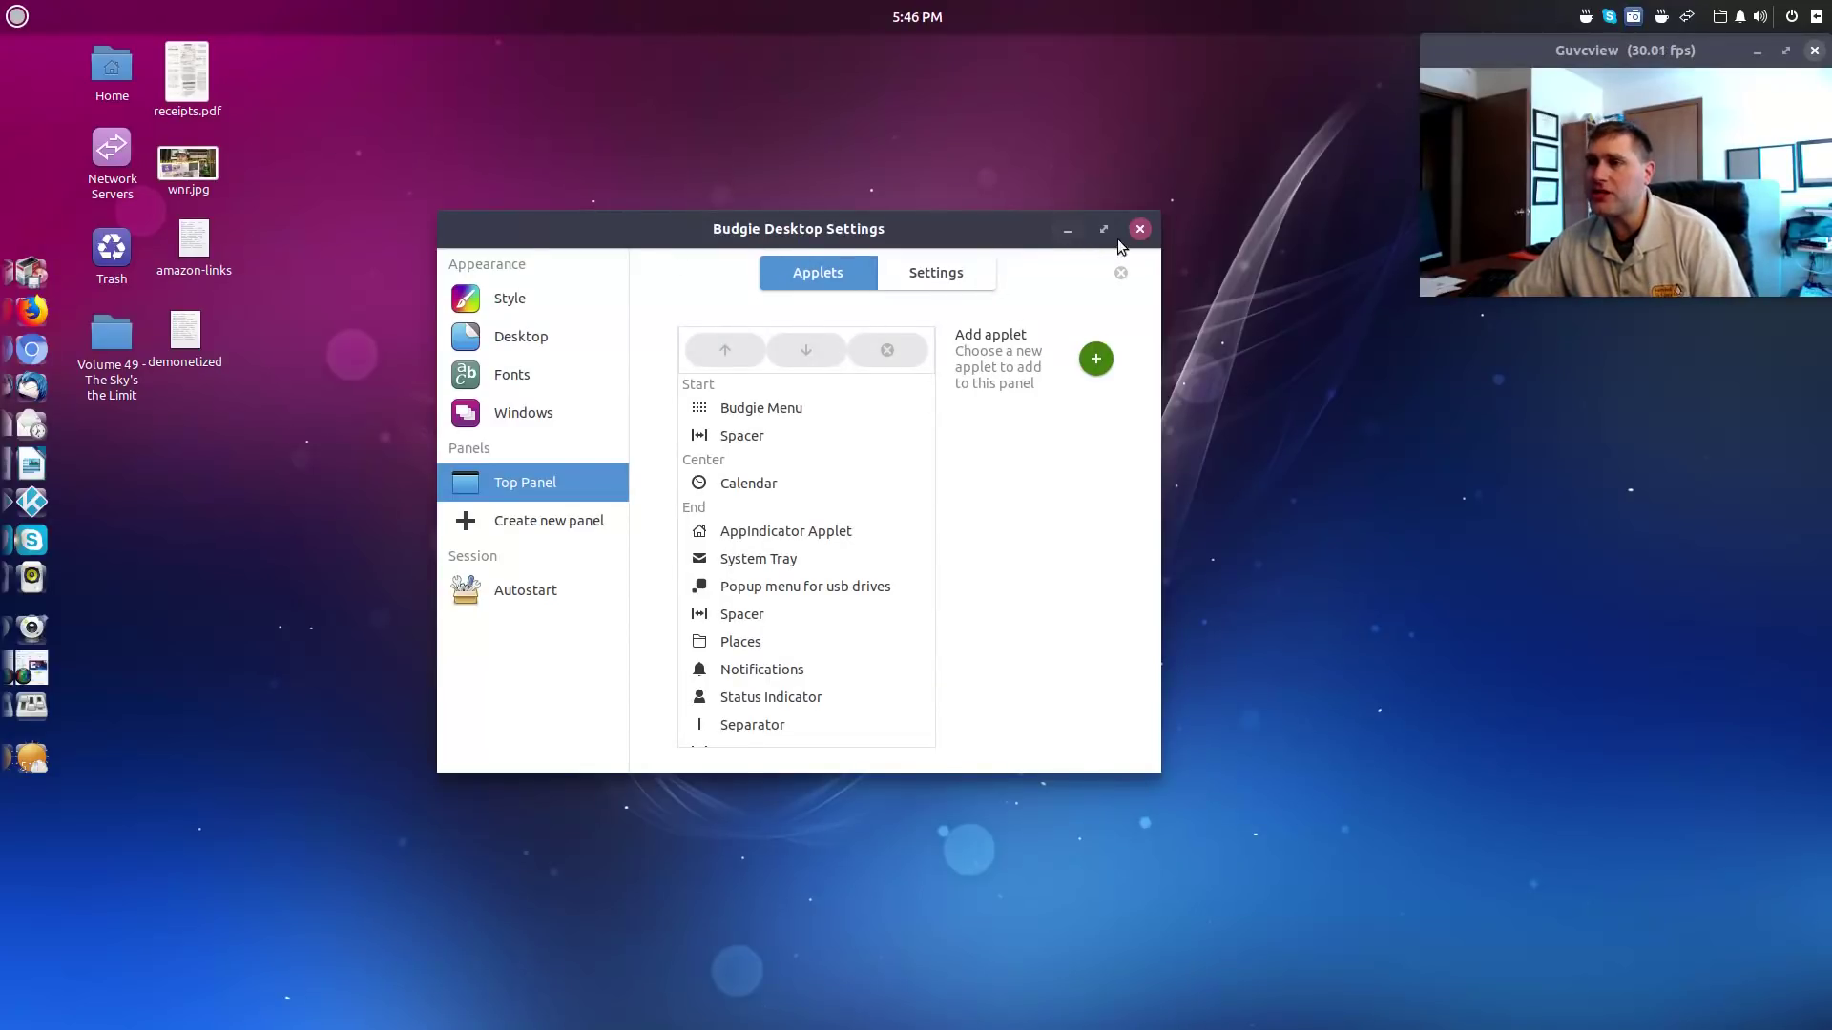
- Close the Budgie Desktop Settings window
{"action": "left_click", "coordinate": [1140, 231]}
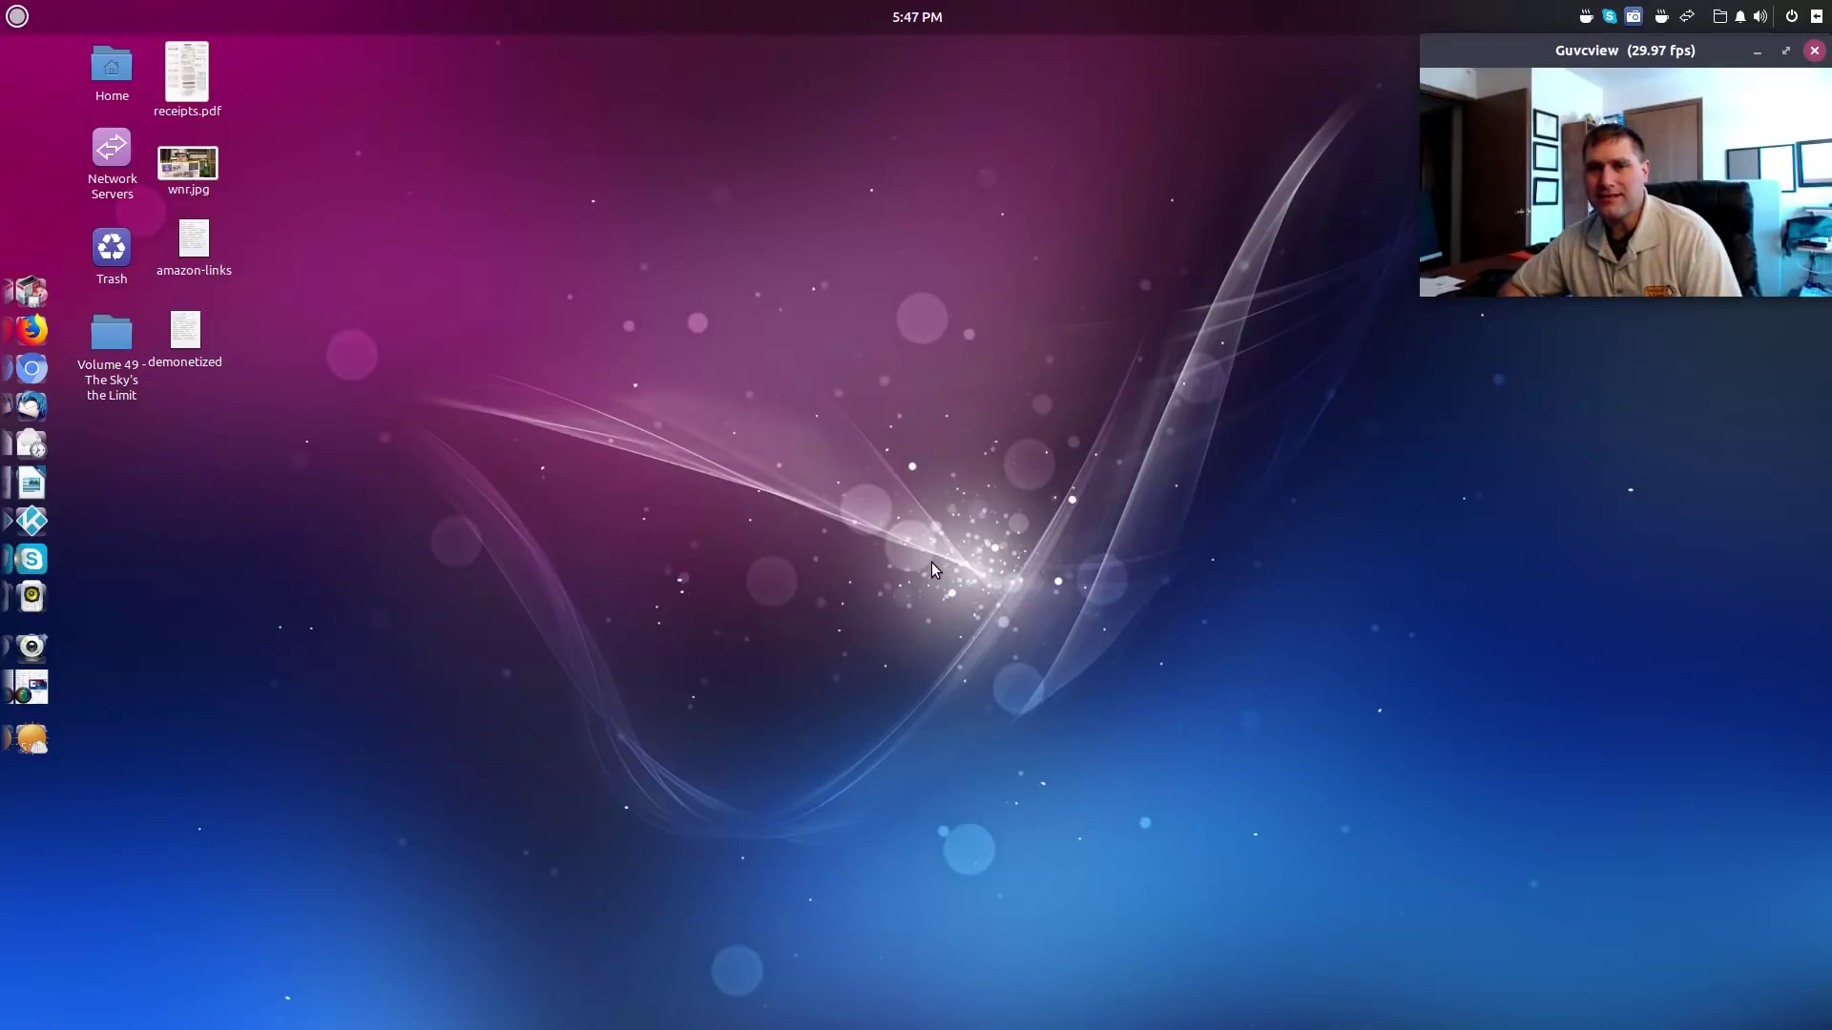
{"action": "left_click", "coordinate": [18, 17]}
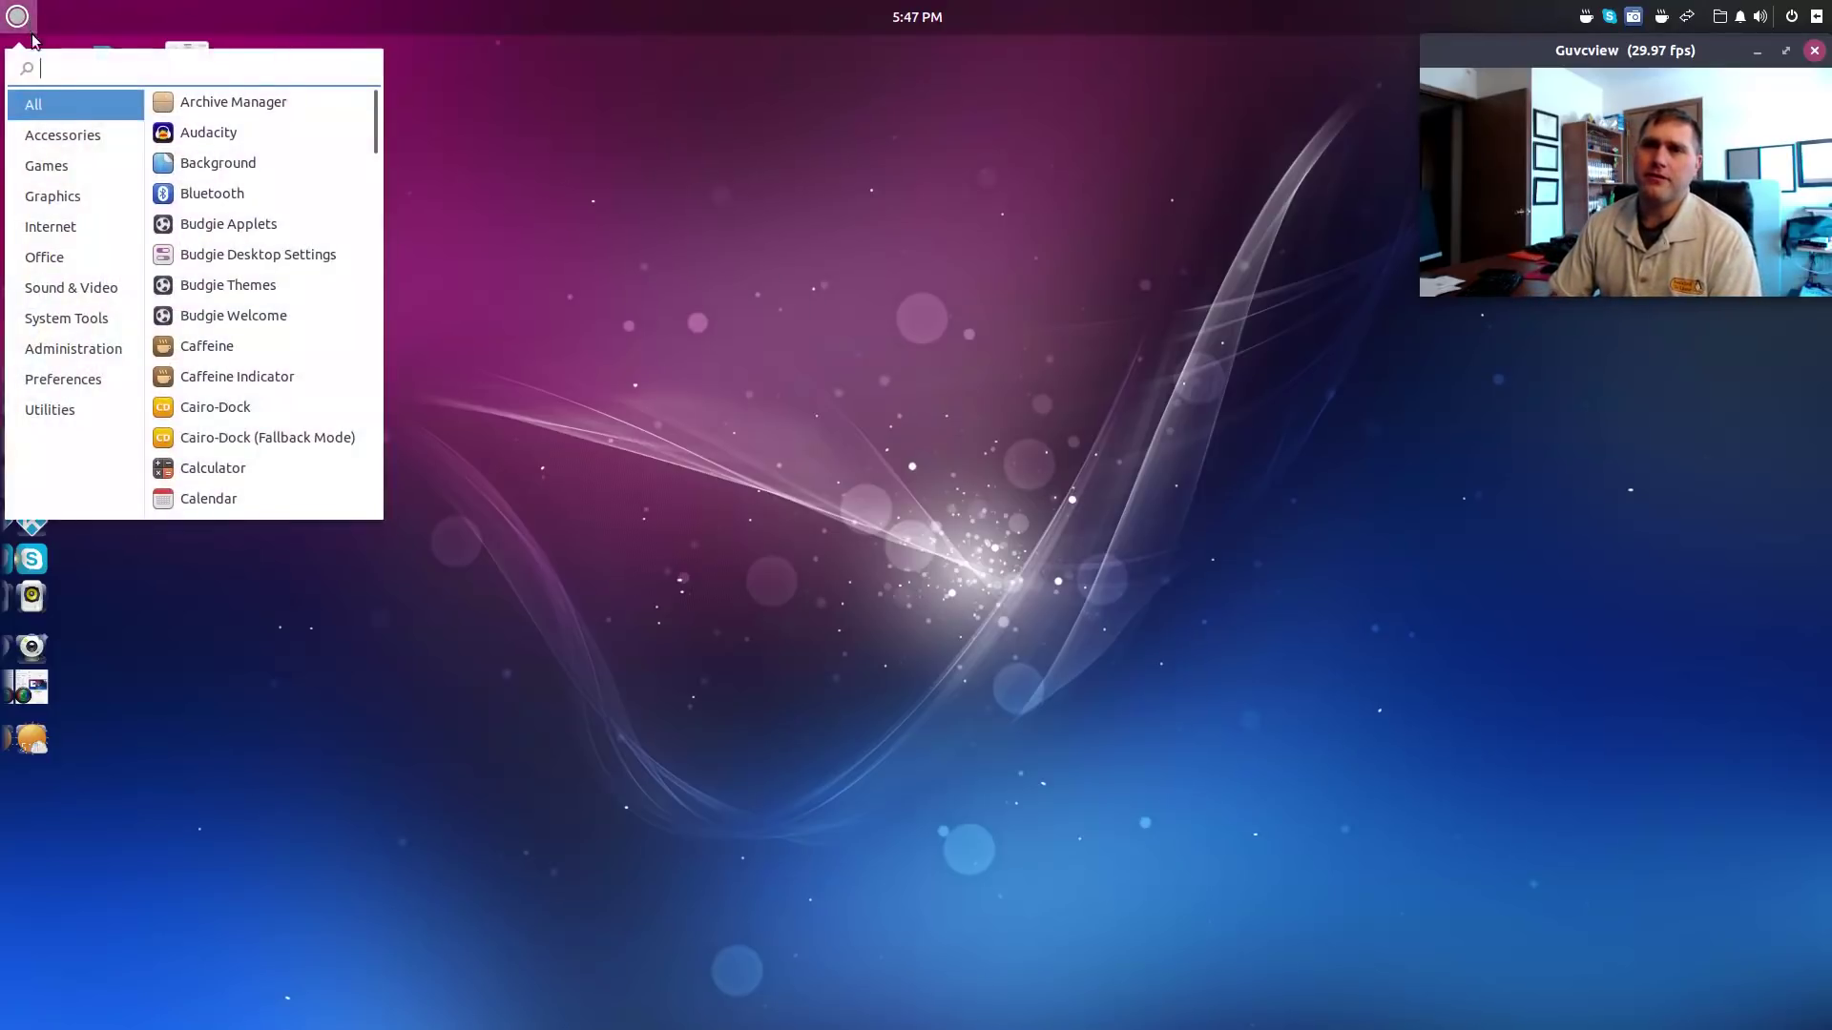
{"action": "left_click", "coordinate": [99, 289]}
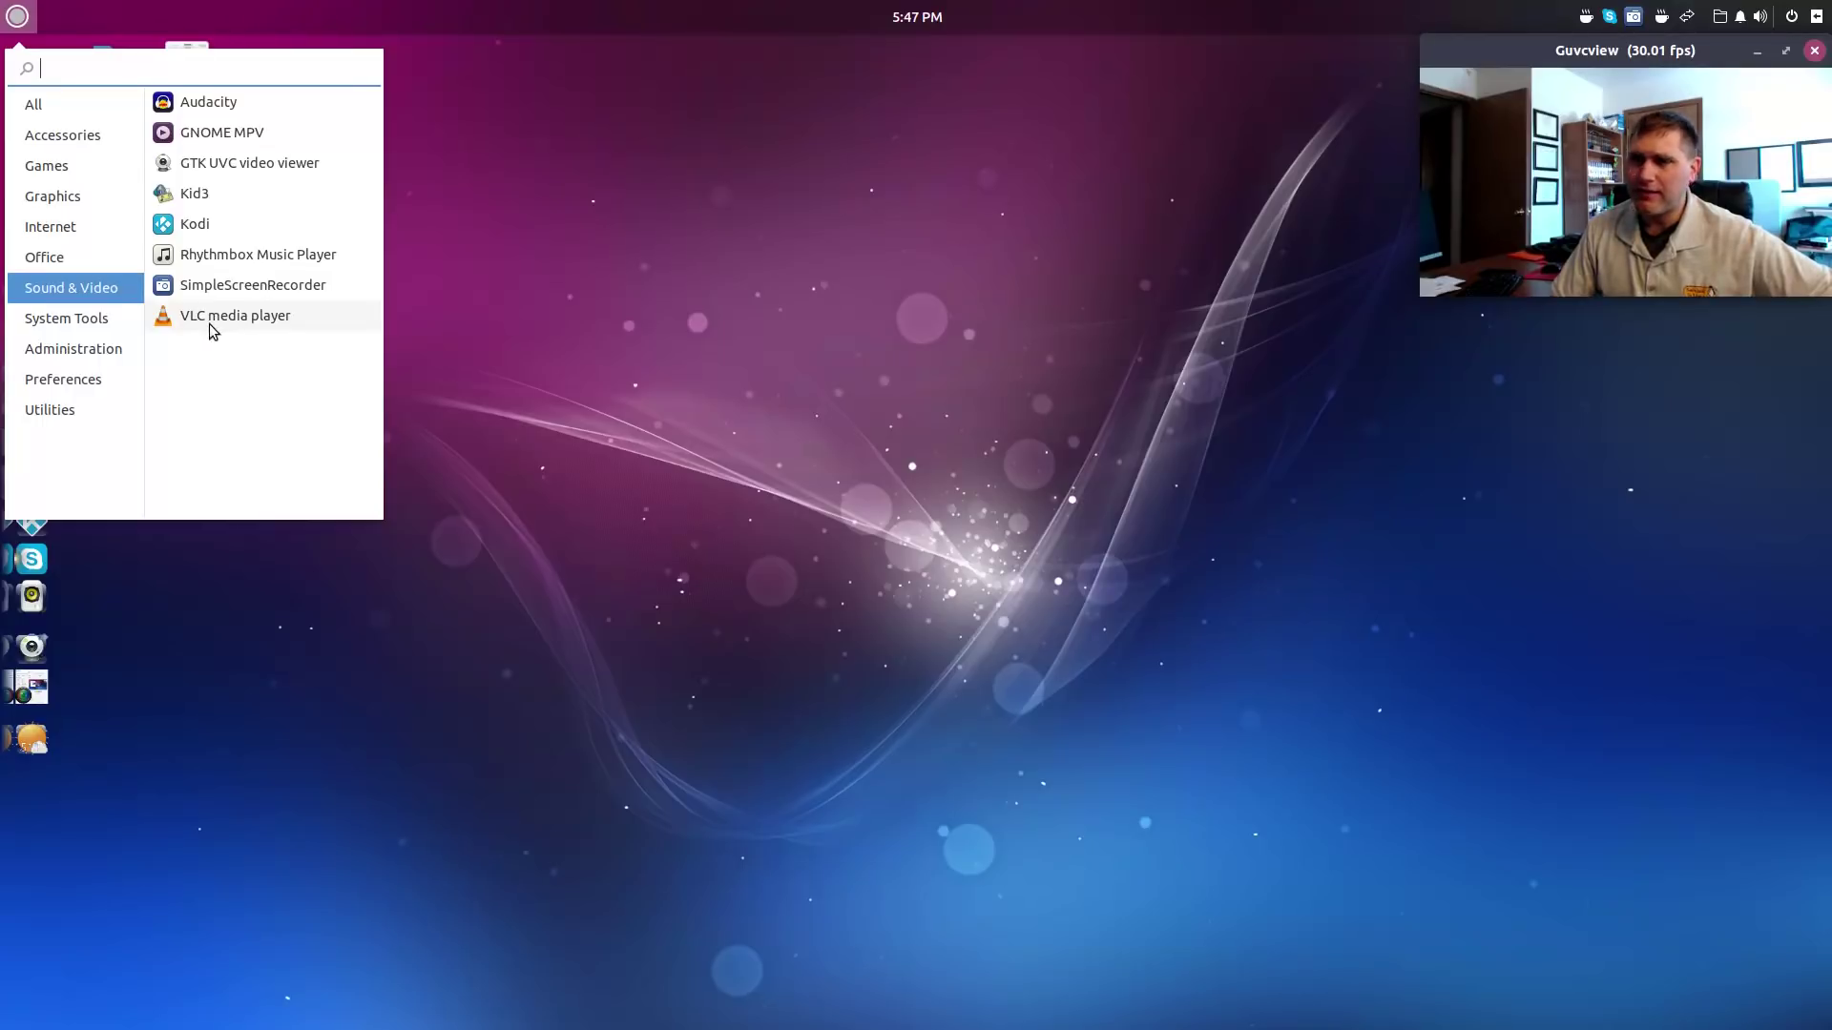
{"action": "left_click", "coordinate": [528, 347]}
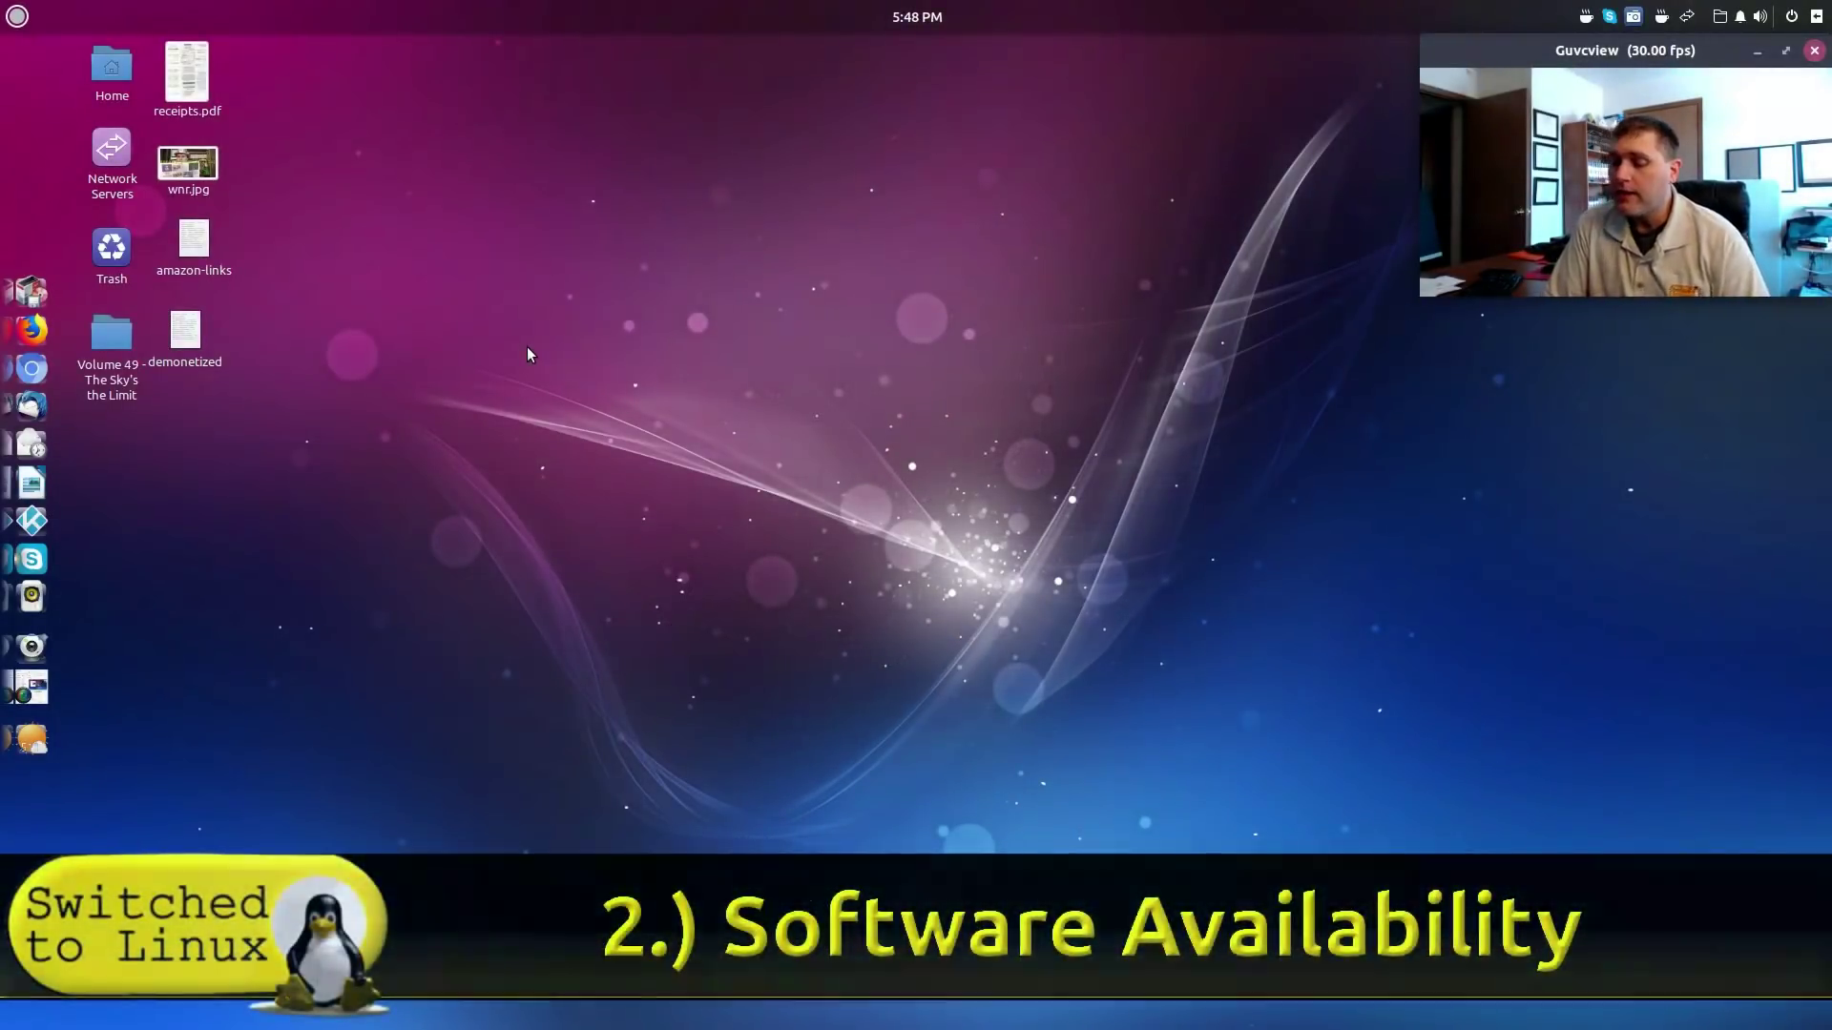
- Launch Software by searching 'soft' in the app menu, then search the store for 'thunder'
{"action": "left_click", "coordinate": [23, 29]}
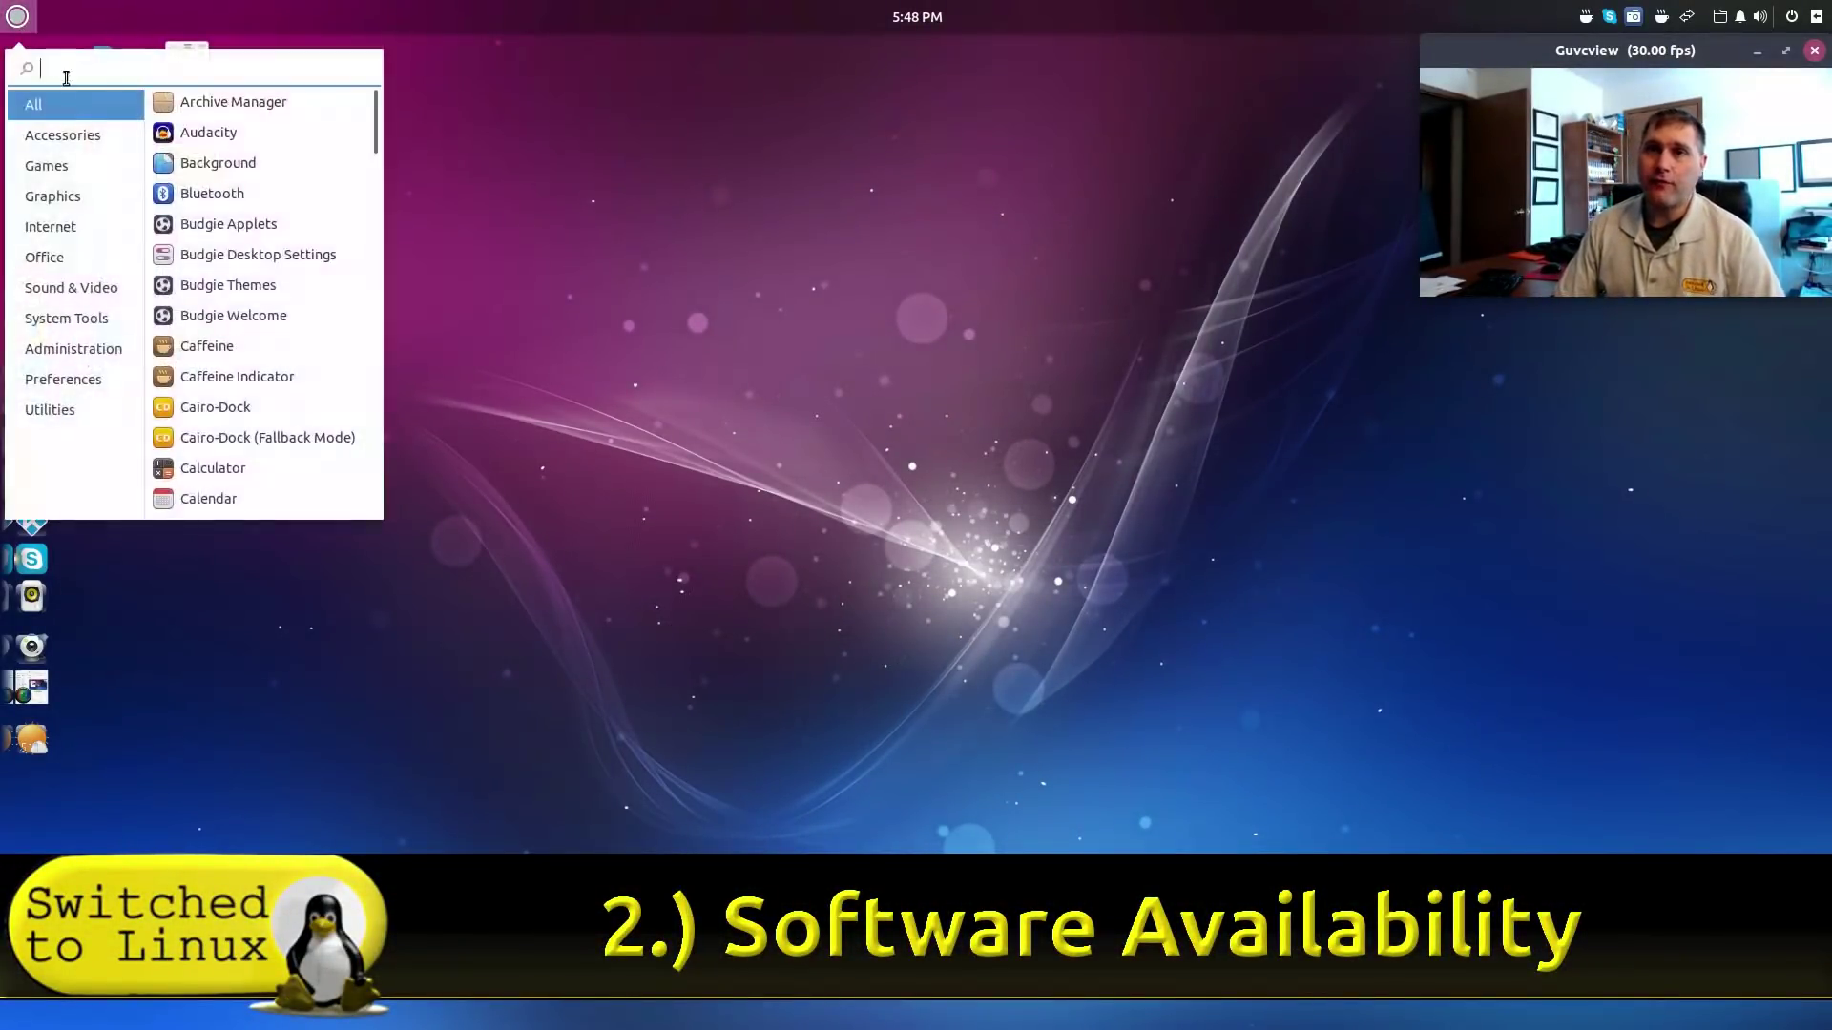
{"action": "type", "text": "soft"}
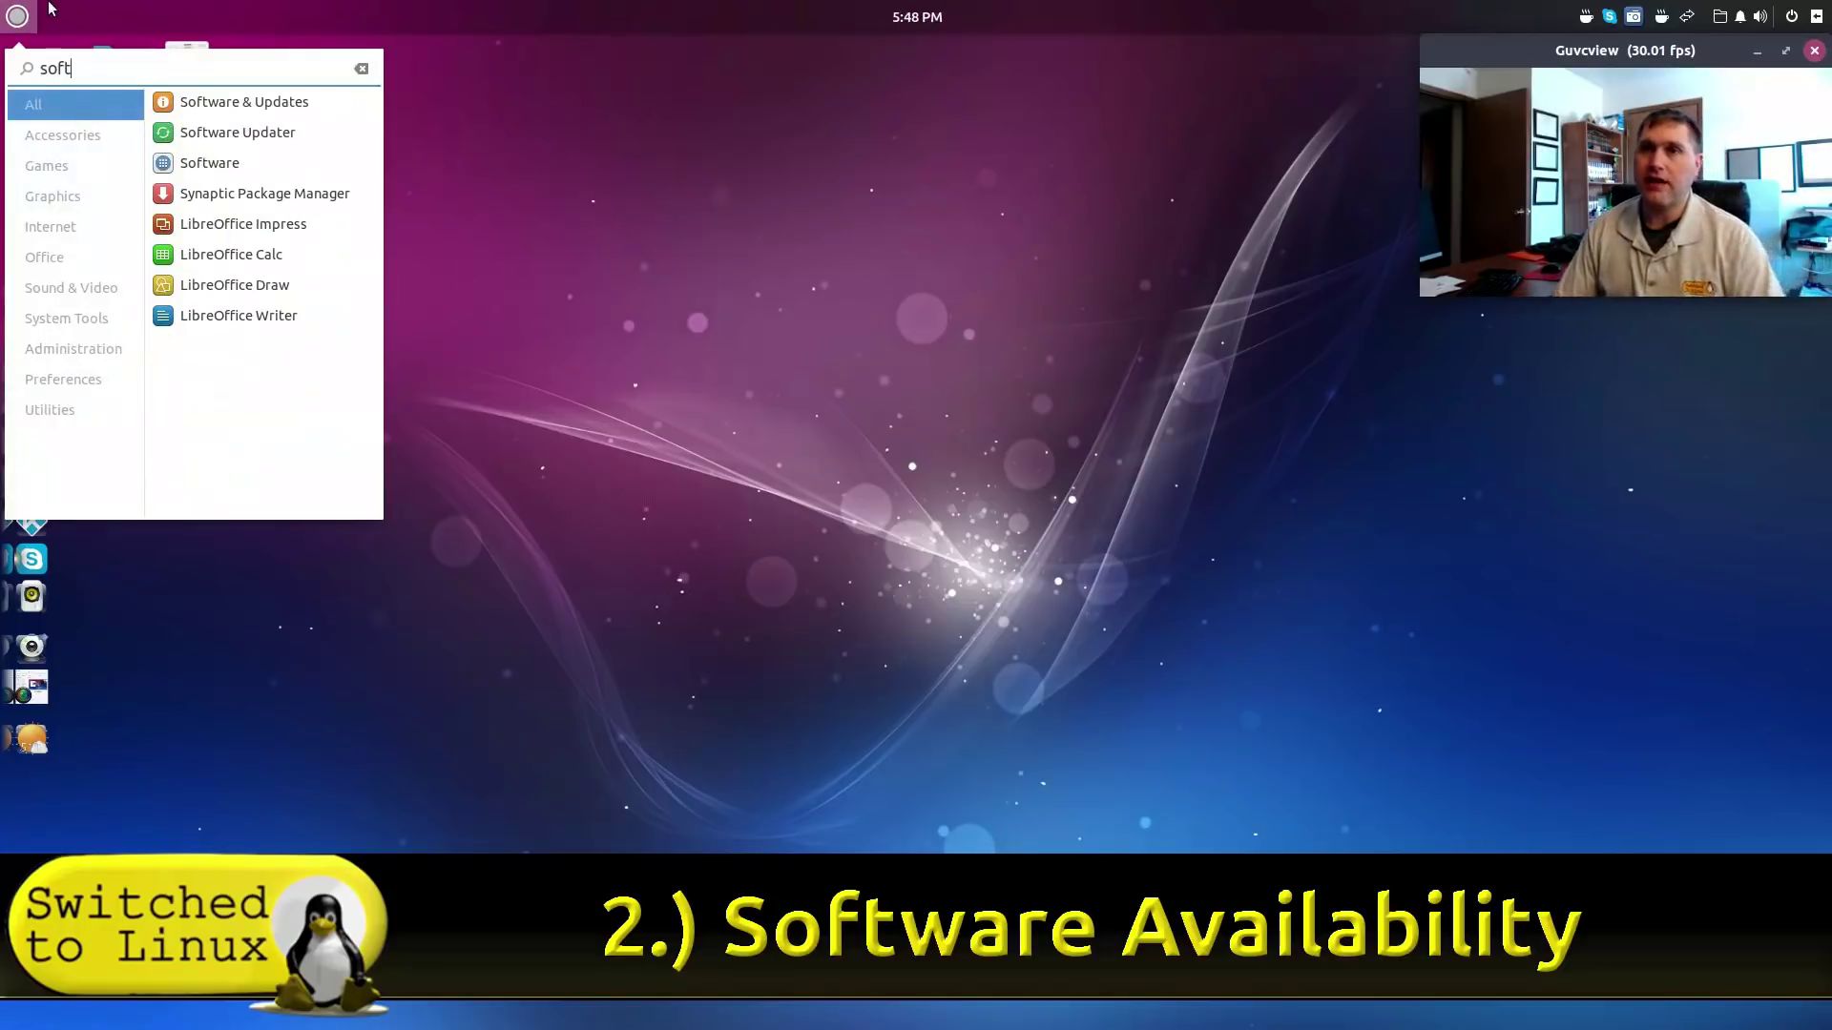
{"action": "left_click", "coordinate": [238, 162]}
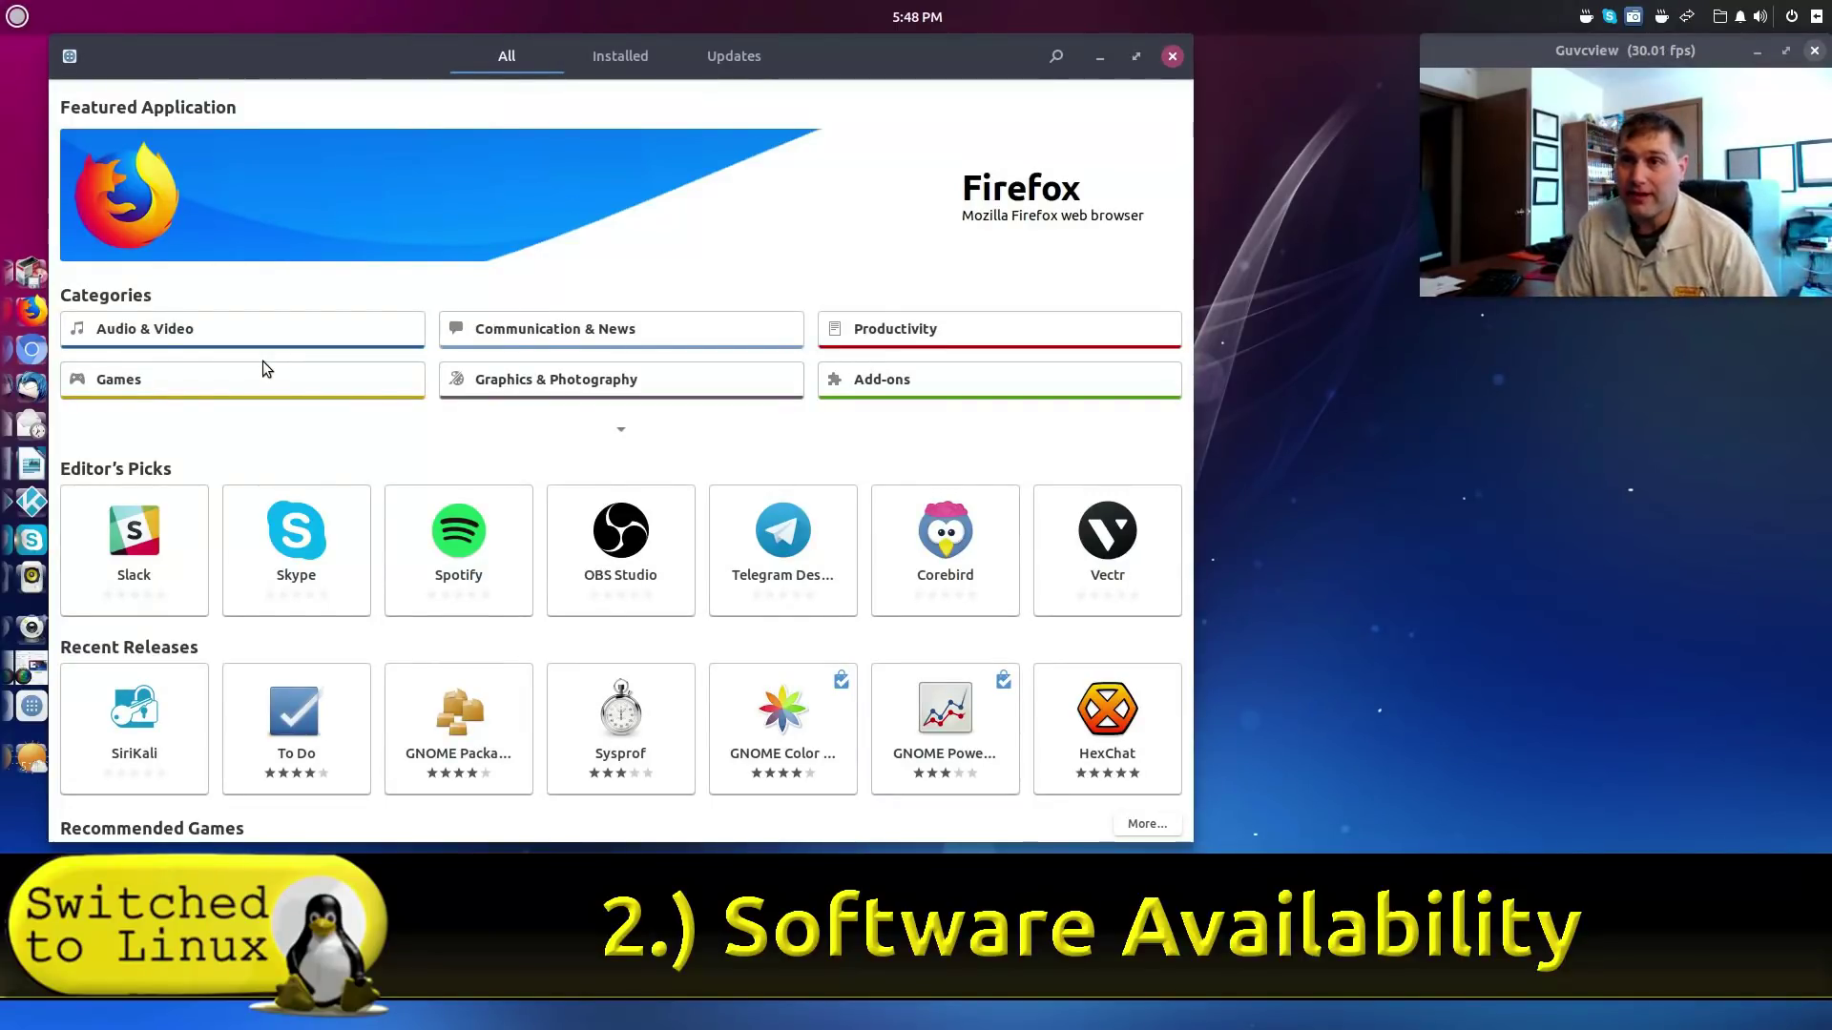
{"action": "left_click", "coordinate": [1055, 55]}
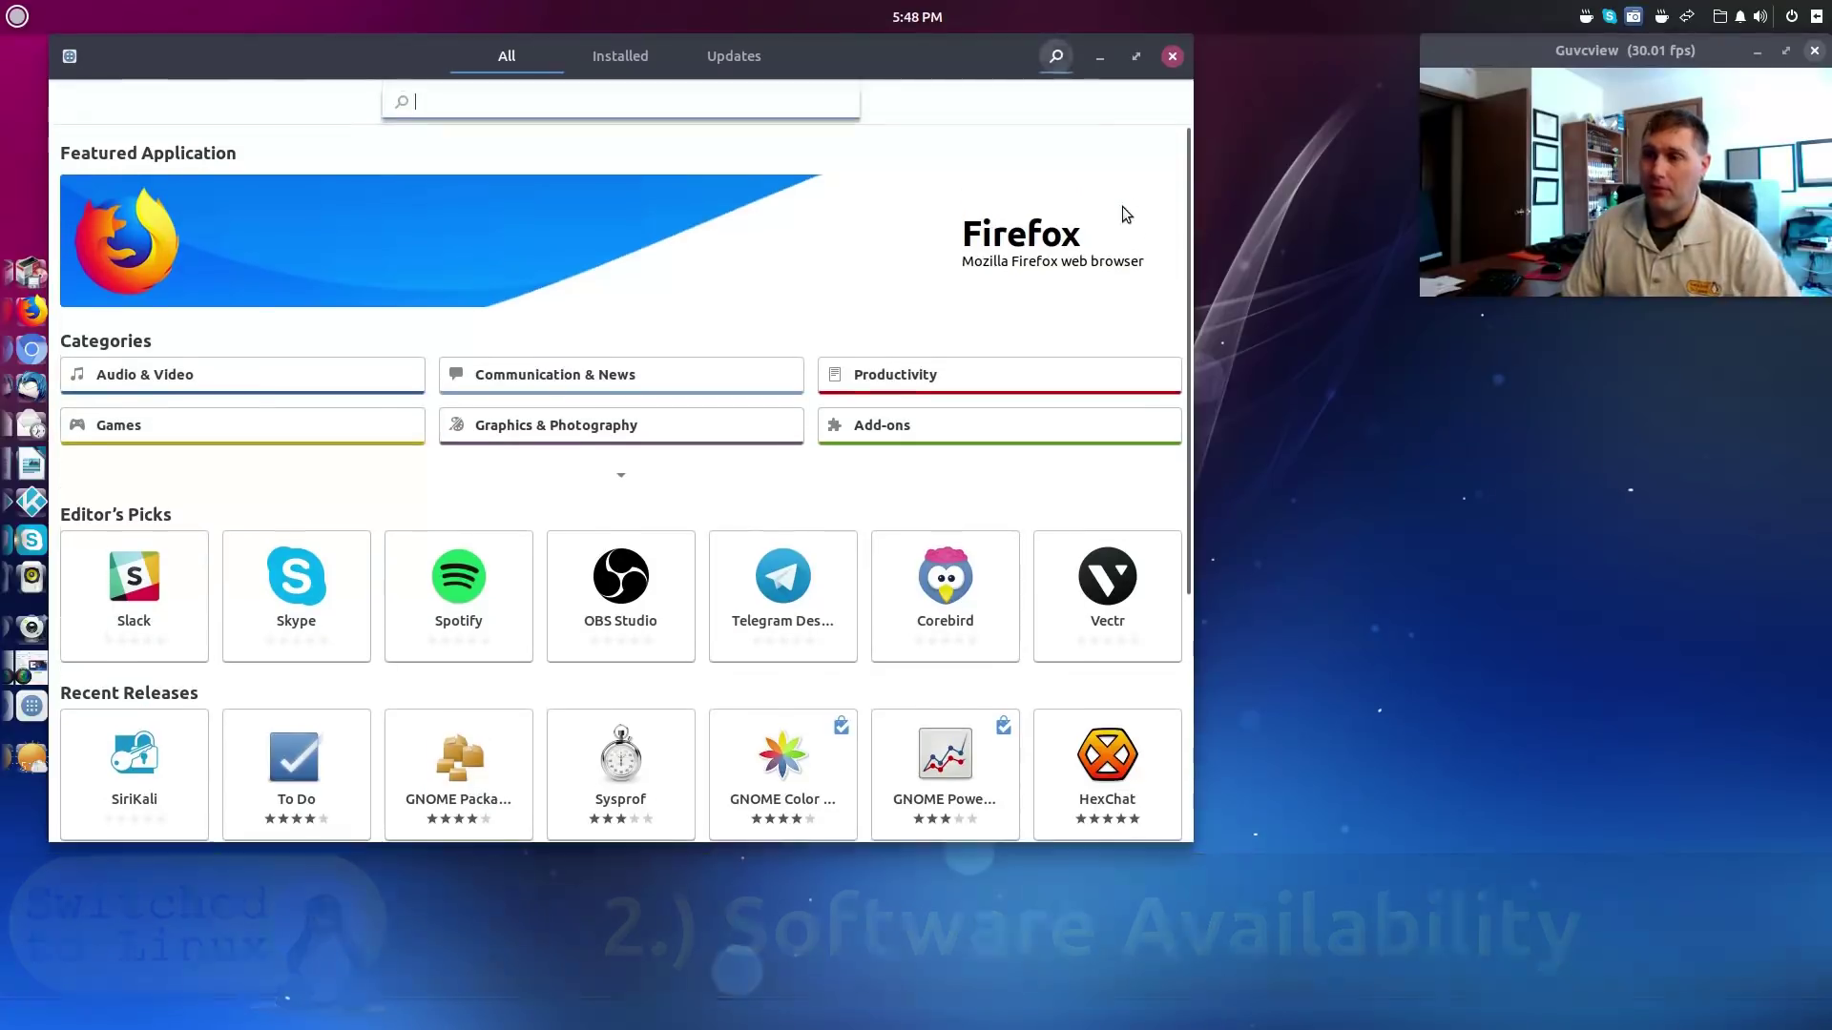
{"action": "type", "text": "thunder"}
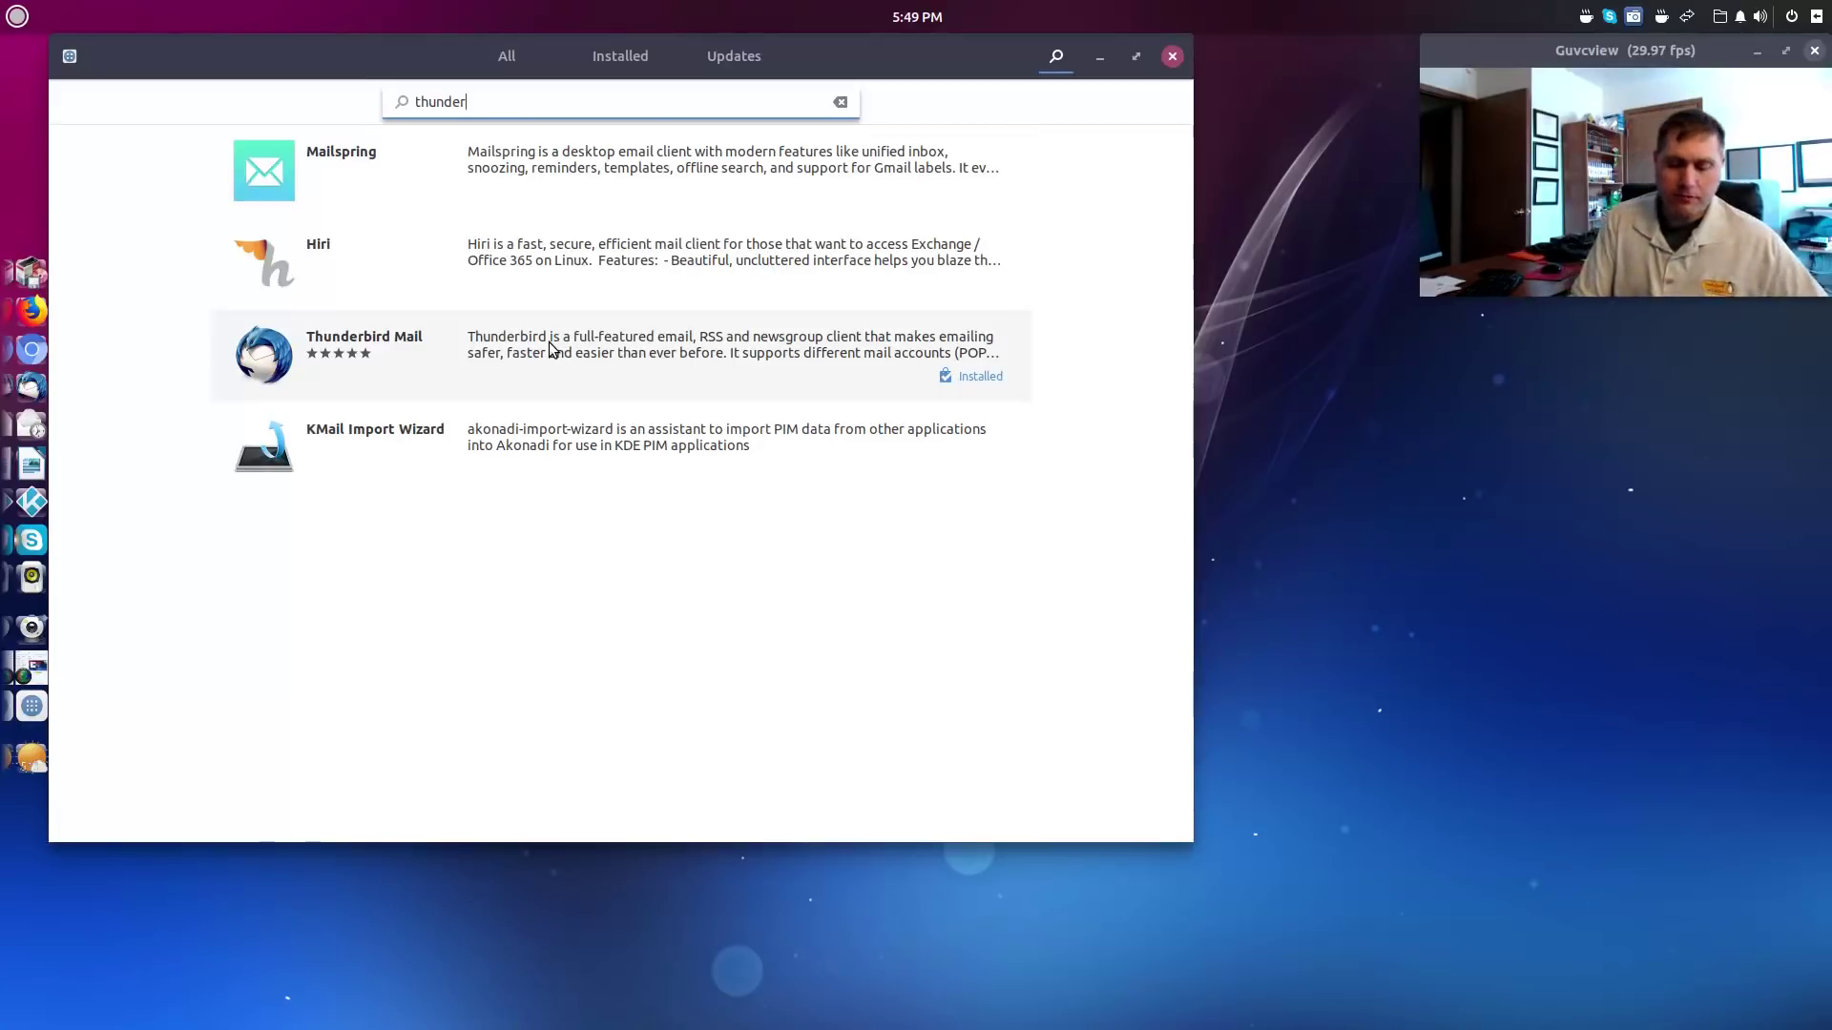
{"action": "key", "text": "ctrl+alt+t"}
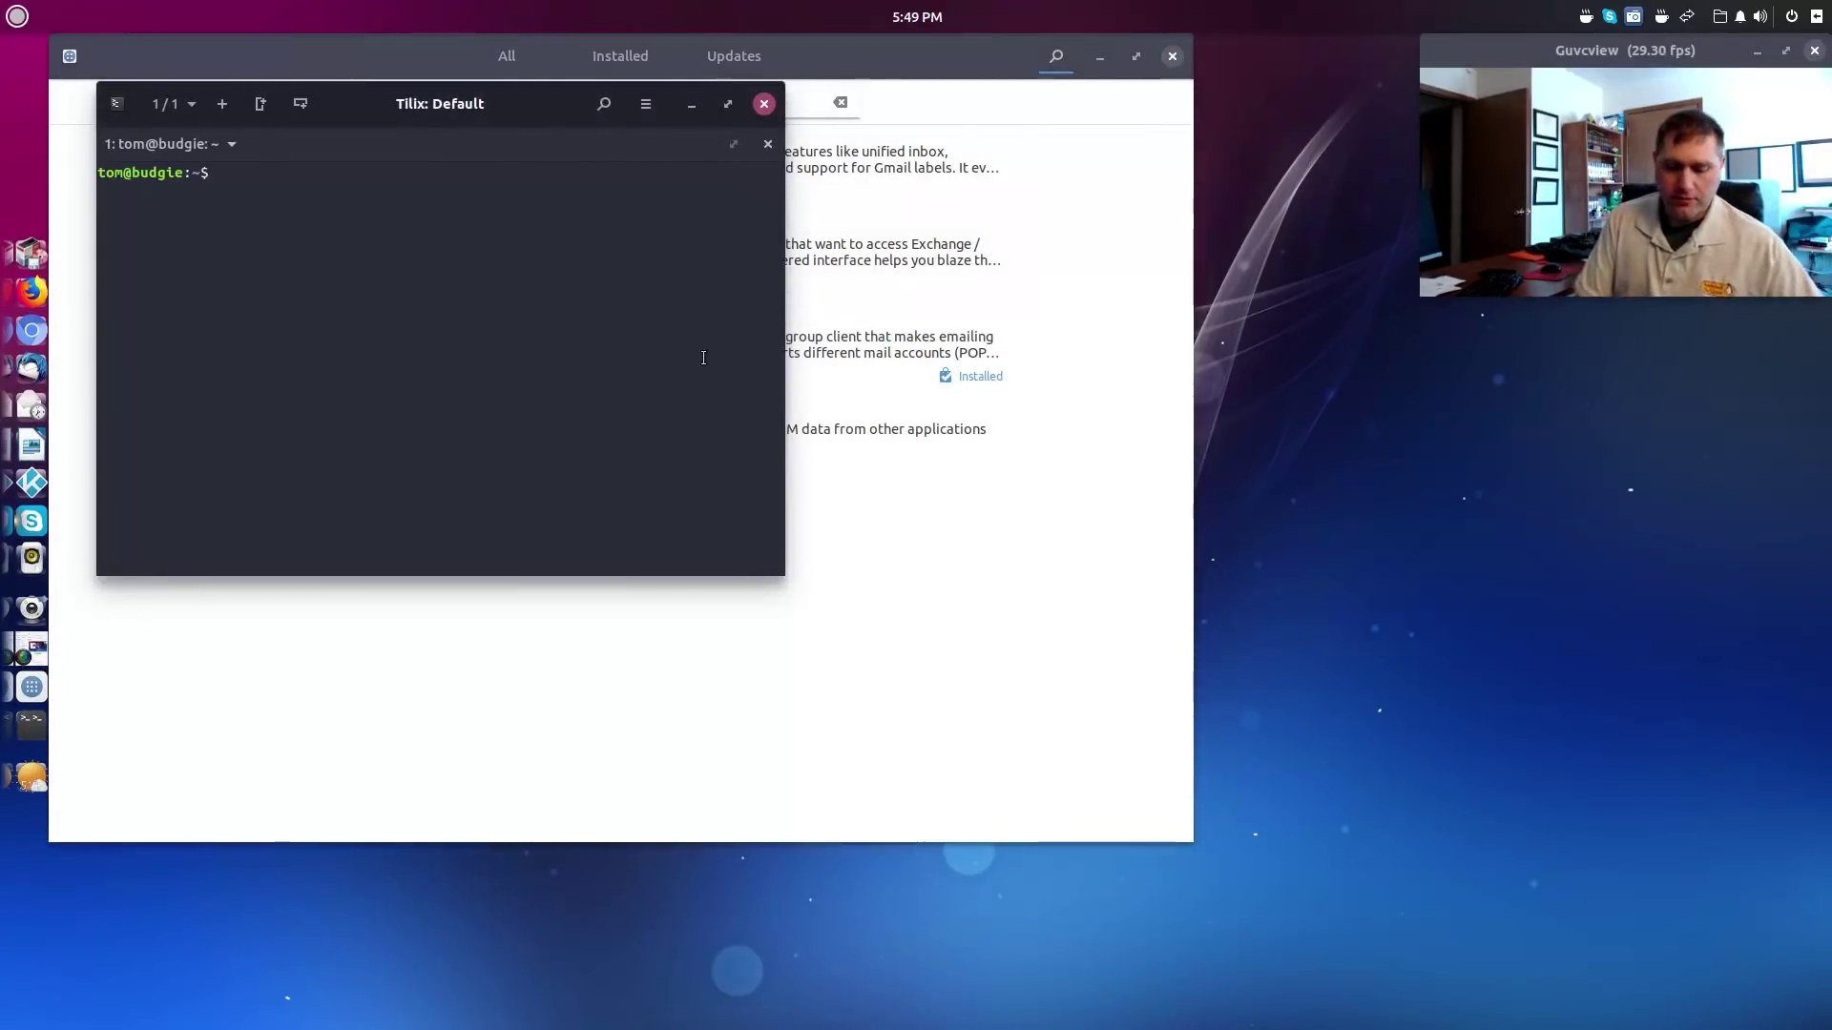
{"action": "type", "text": "sudo"}
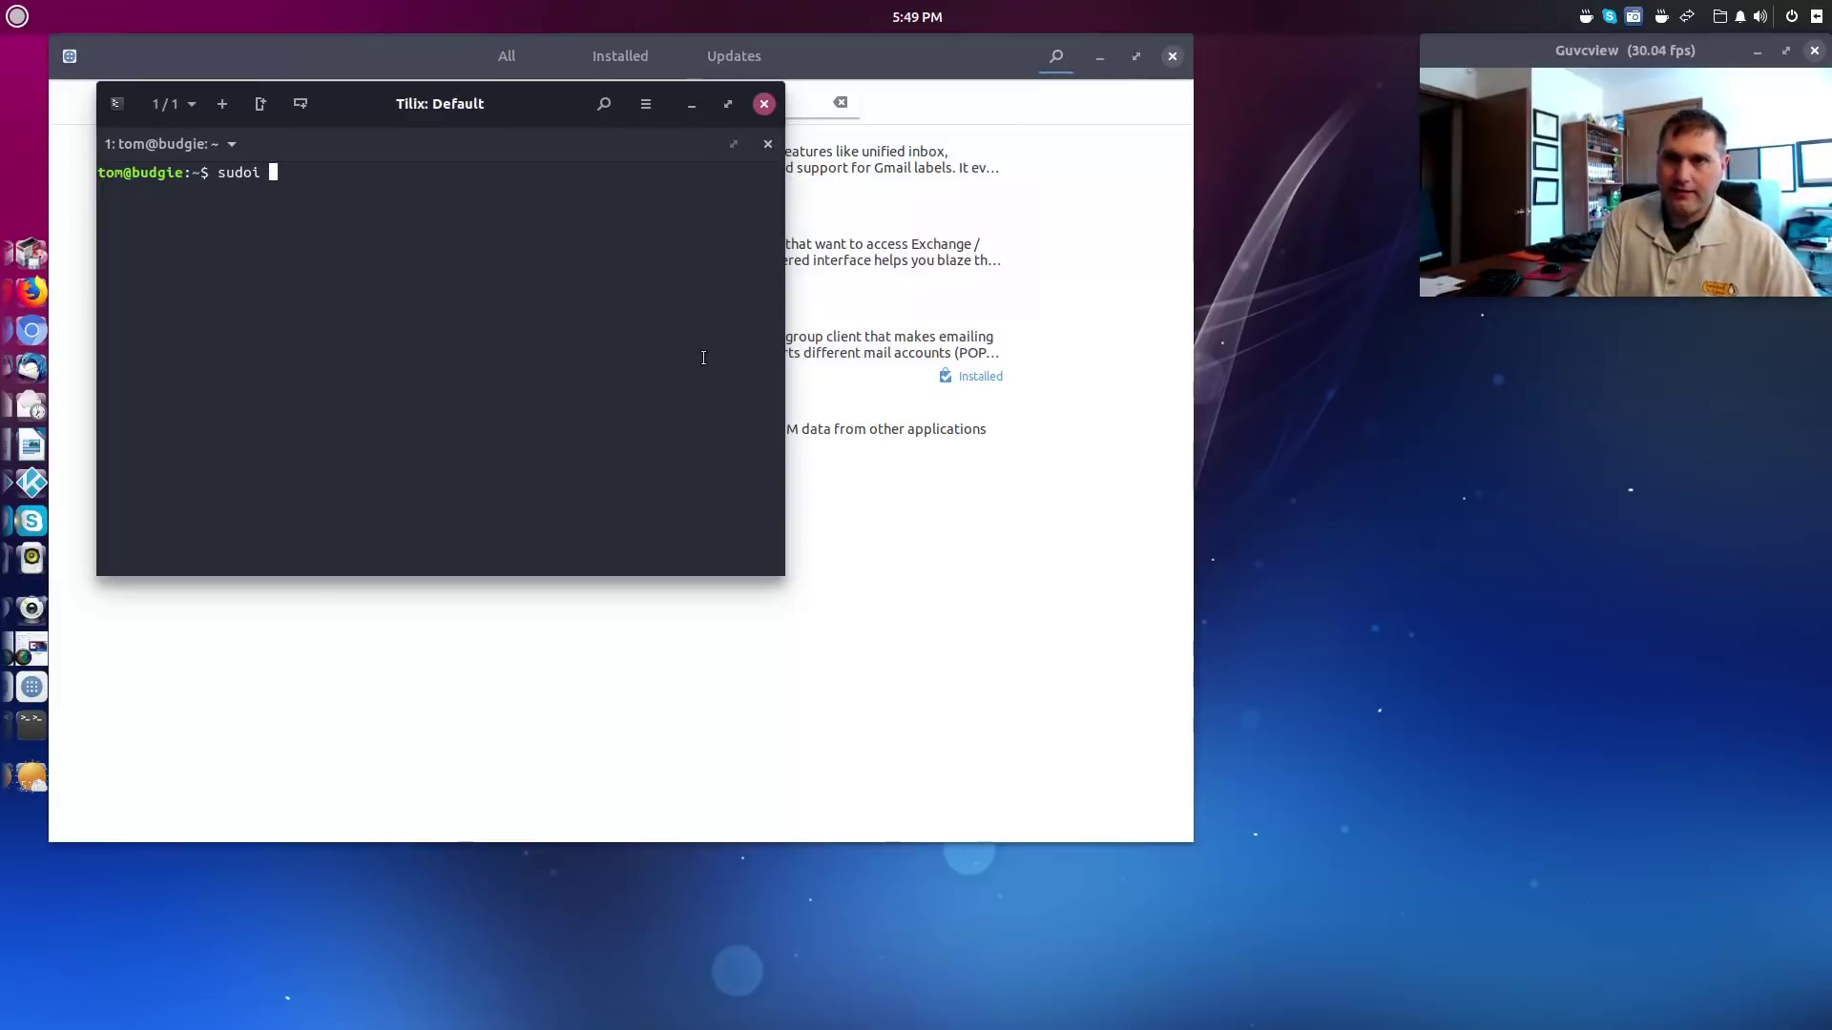
{"action": "key", "text": "BackSpace"}
{"action": "key", "text": "BackSpace"}
{"action": "type", "text": "o a"}
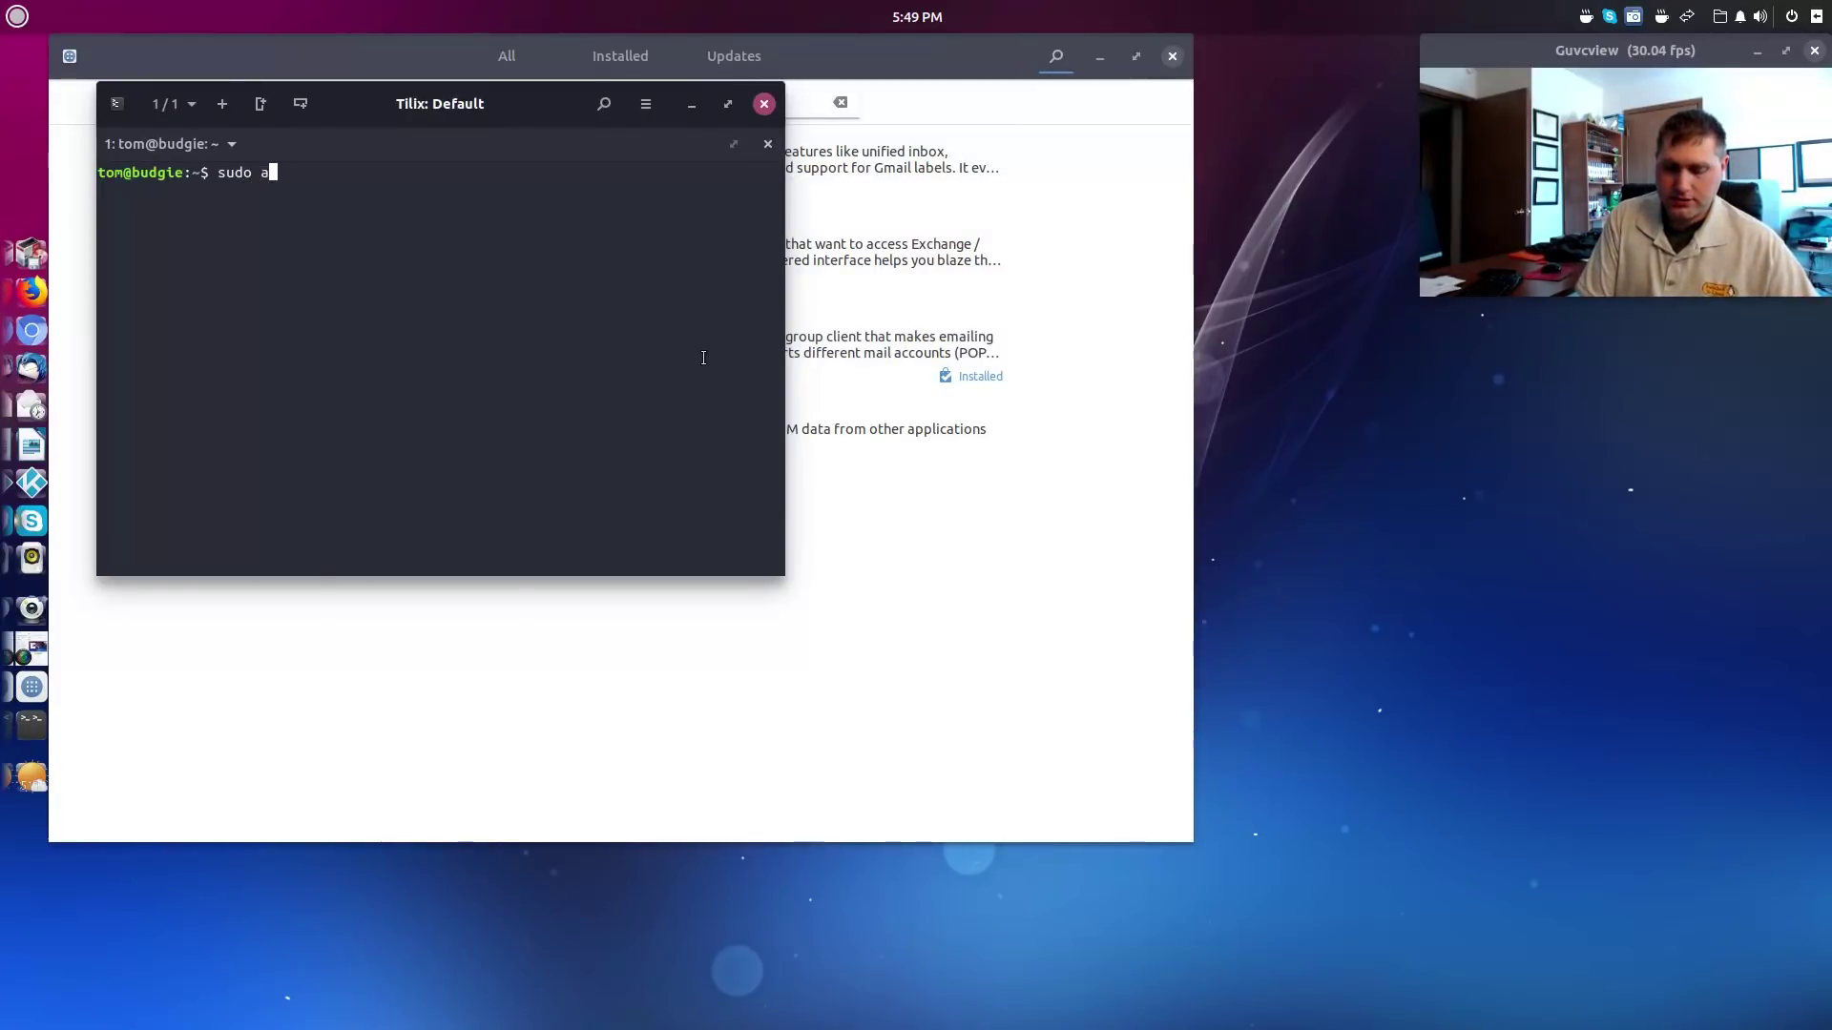
{"action": "type", "text": "pt instla"}
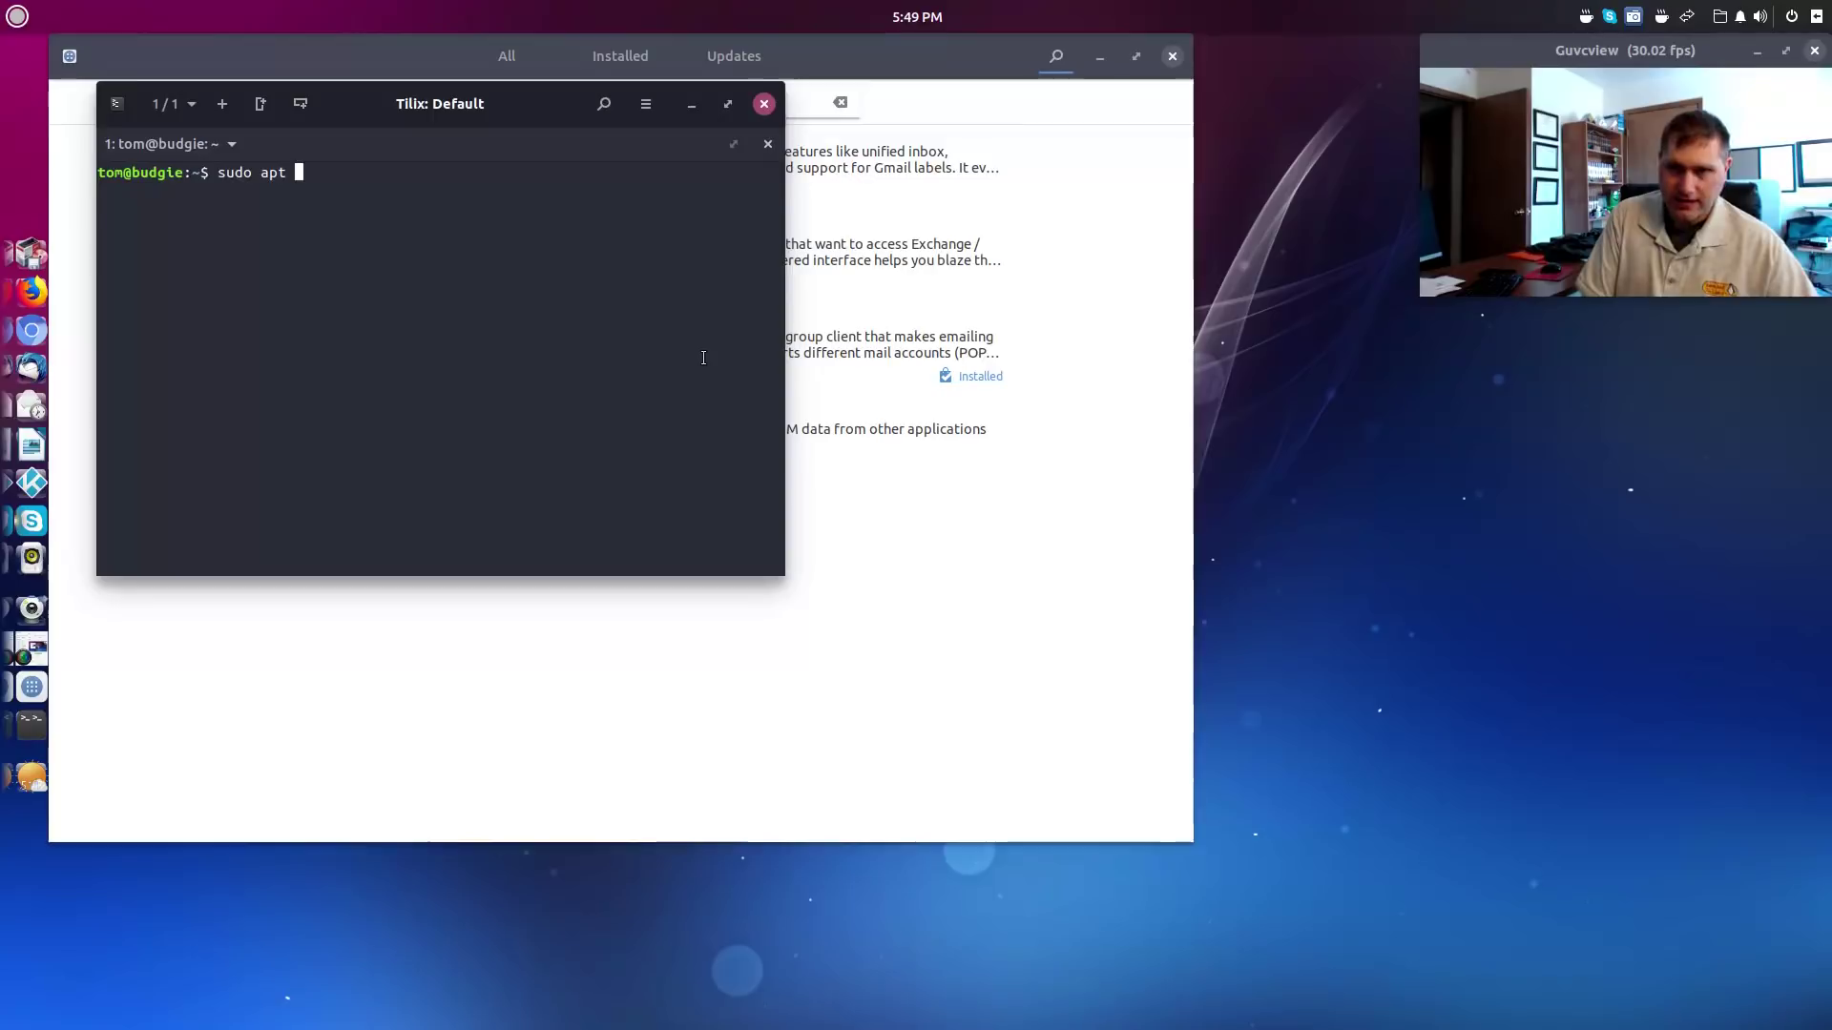
{"action": "key", "text": "BackSpace"}
{"action": "key", "text": "BackSpace"}
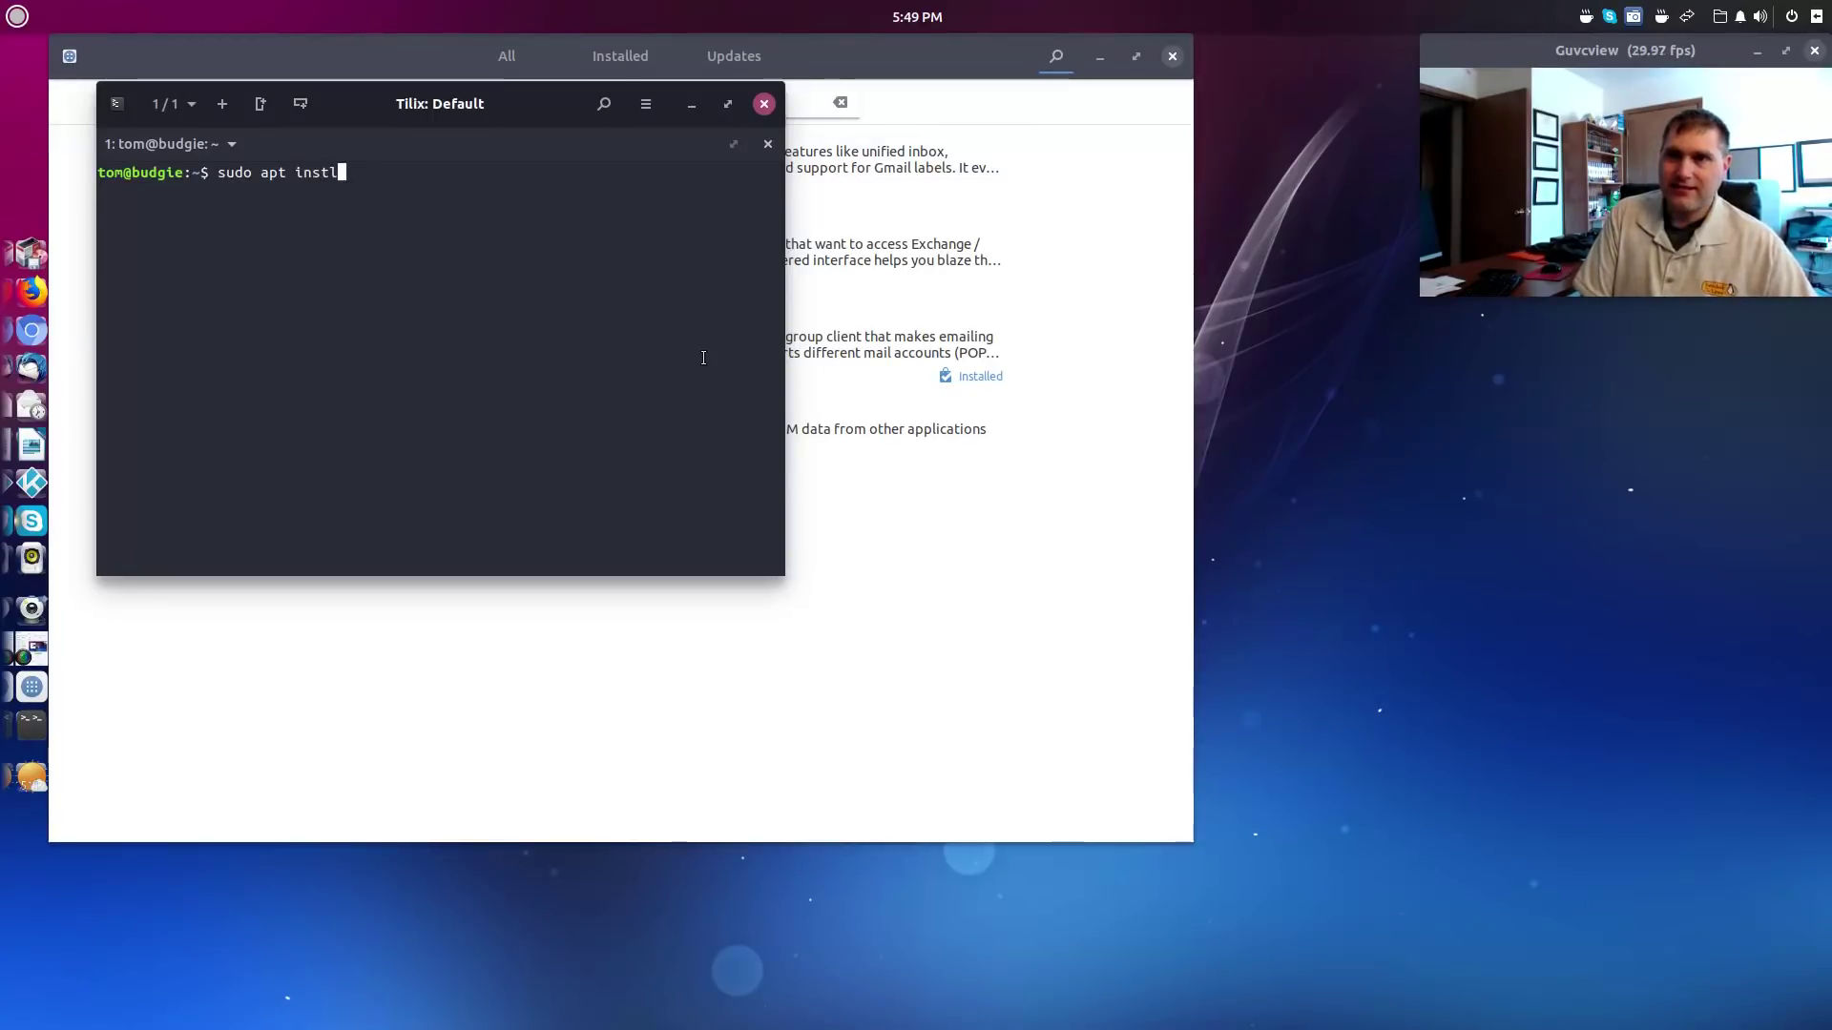
{"action": "type", "text": "all thunderbird"}
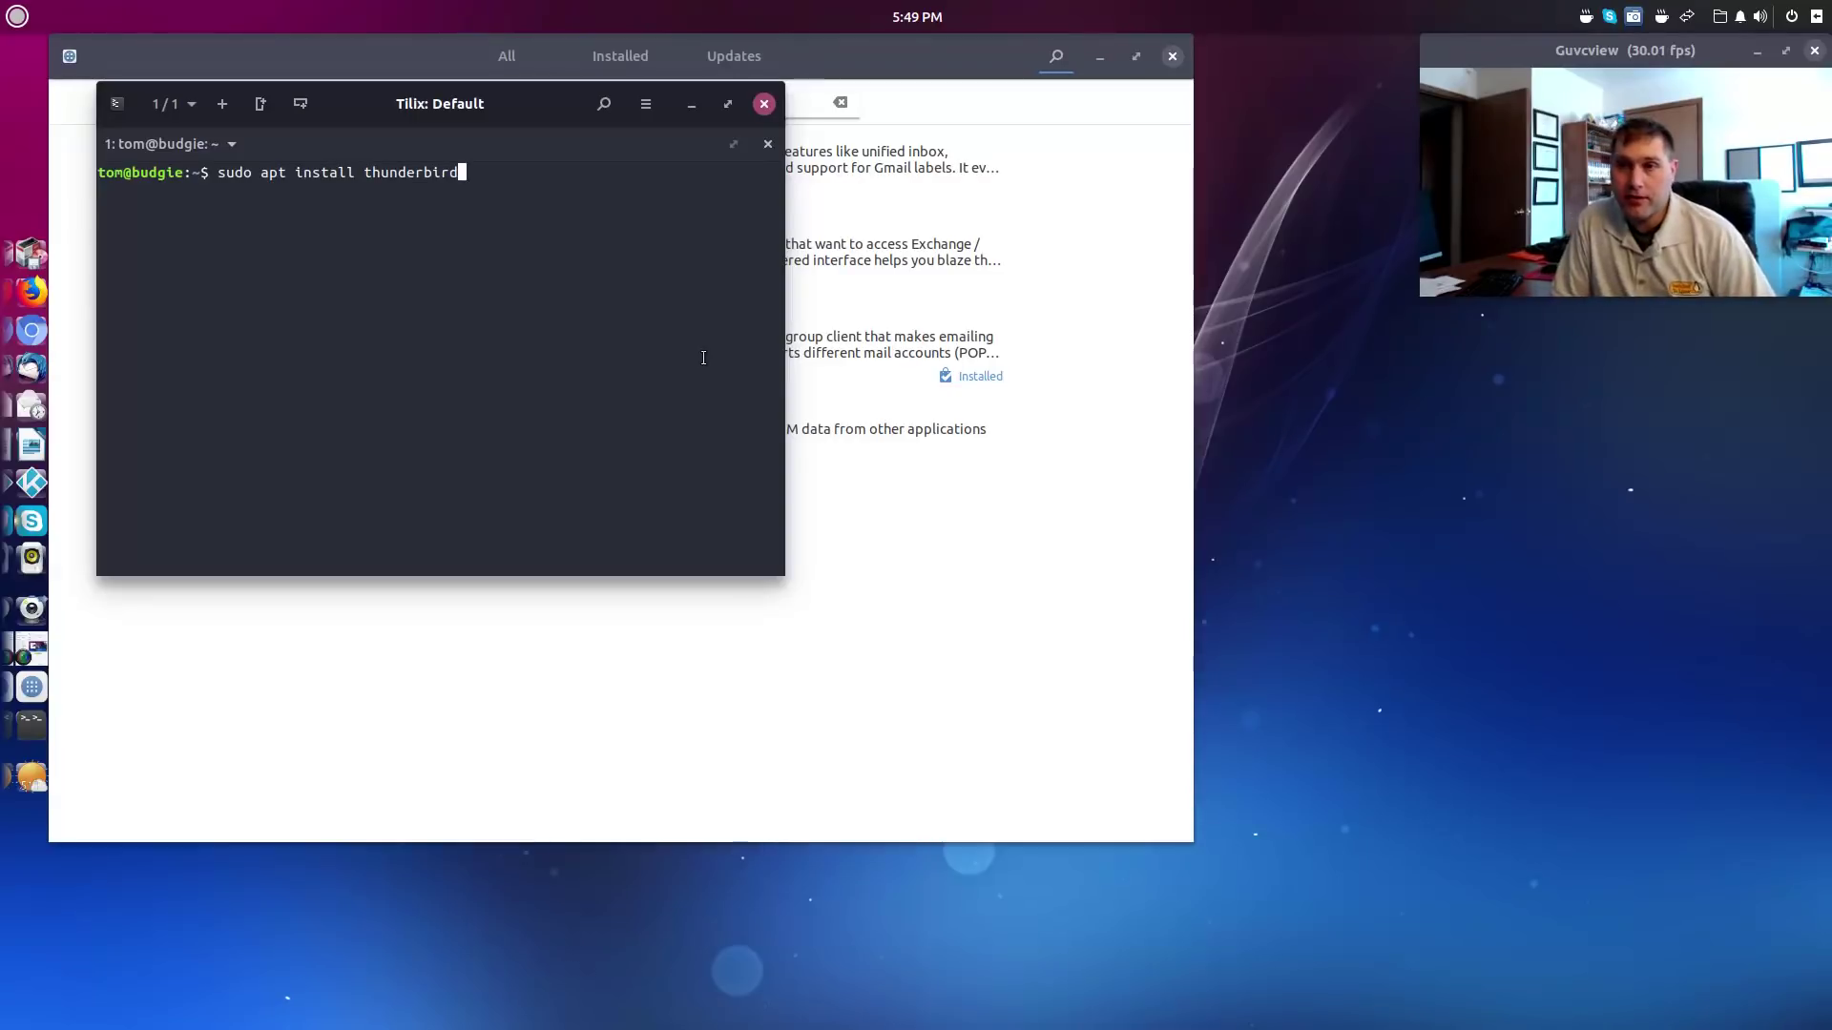
{"action": "key", "text": "BackSpace"}
{"action": "key", "text": "BackSpace"}
{"action": "key", "text": "BackSpace"}
{"action": "key", "text": "BackSpace"}
{"action": "key", "text": "BackSpace"}
{"action": "key", "text": "BackSpace"}
{"action": "key", "text": "BackSpace"}
{"action": "key", "text": "BackSpace"}
{"action": "key", "text": "BackSpace"}
{"action": "key", "text": "BackSpace"}
{"action": "key", "text": "BackSpace"}
{"action": "key", "text": "BackSpace"}
{"action": "key", "text": "BackSpace"}
{"action": "key", "text": "BackSpace"}
{"action": "key", "text": "BackSpace"}
{"action": "key", "text": "BackSpace"}
{"action": "key", "text": "BackSpace"}
{"action": "key", "text": "BackSpace"}
{"action": "key", "text": "BackSpace"}
{"action": "key", "text": "BackSpace"}
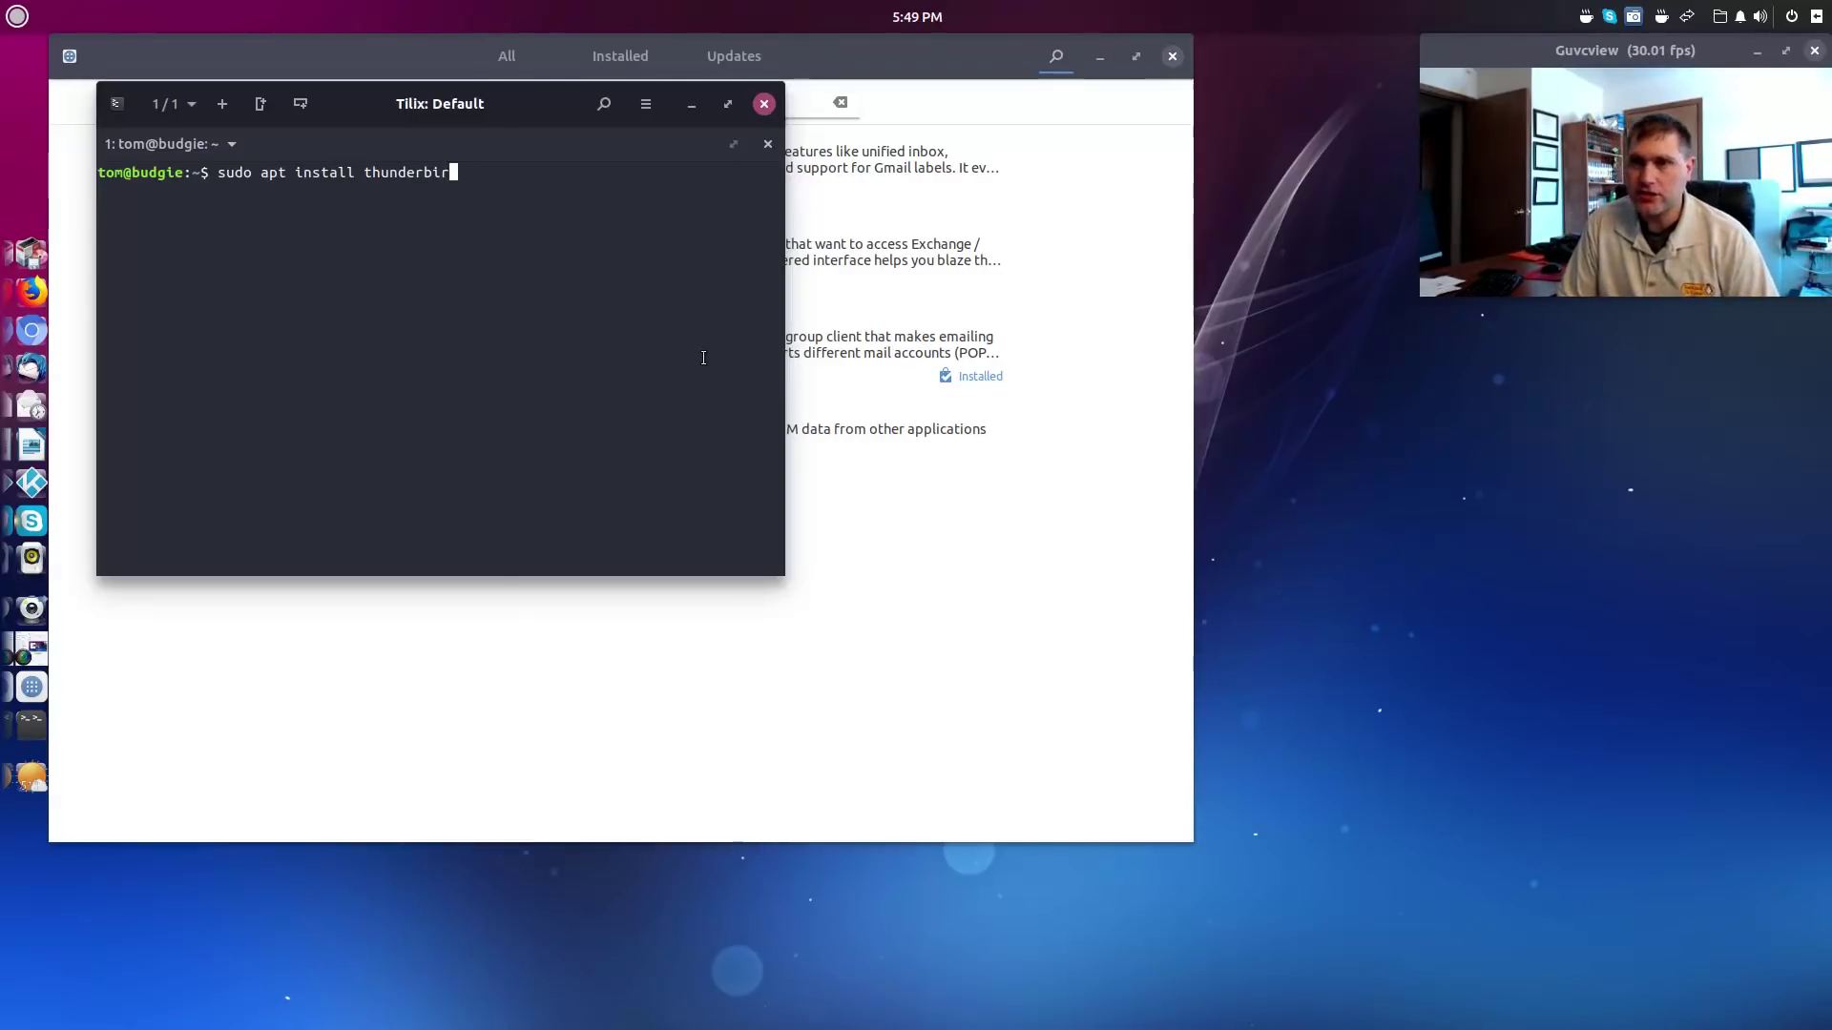
{"action": "type", "text": "exit"}
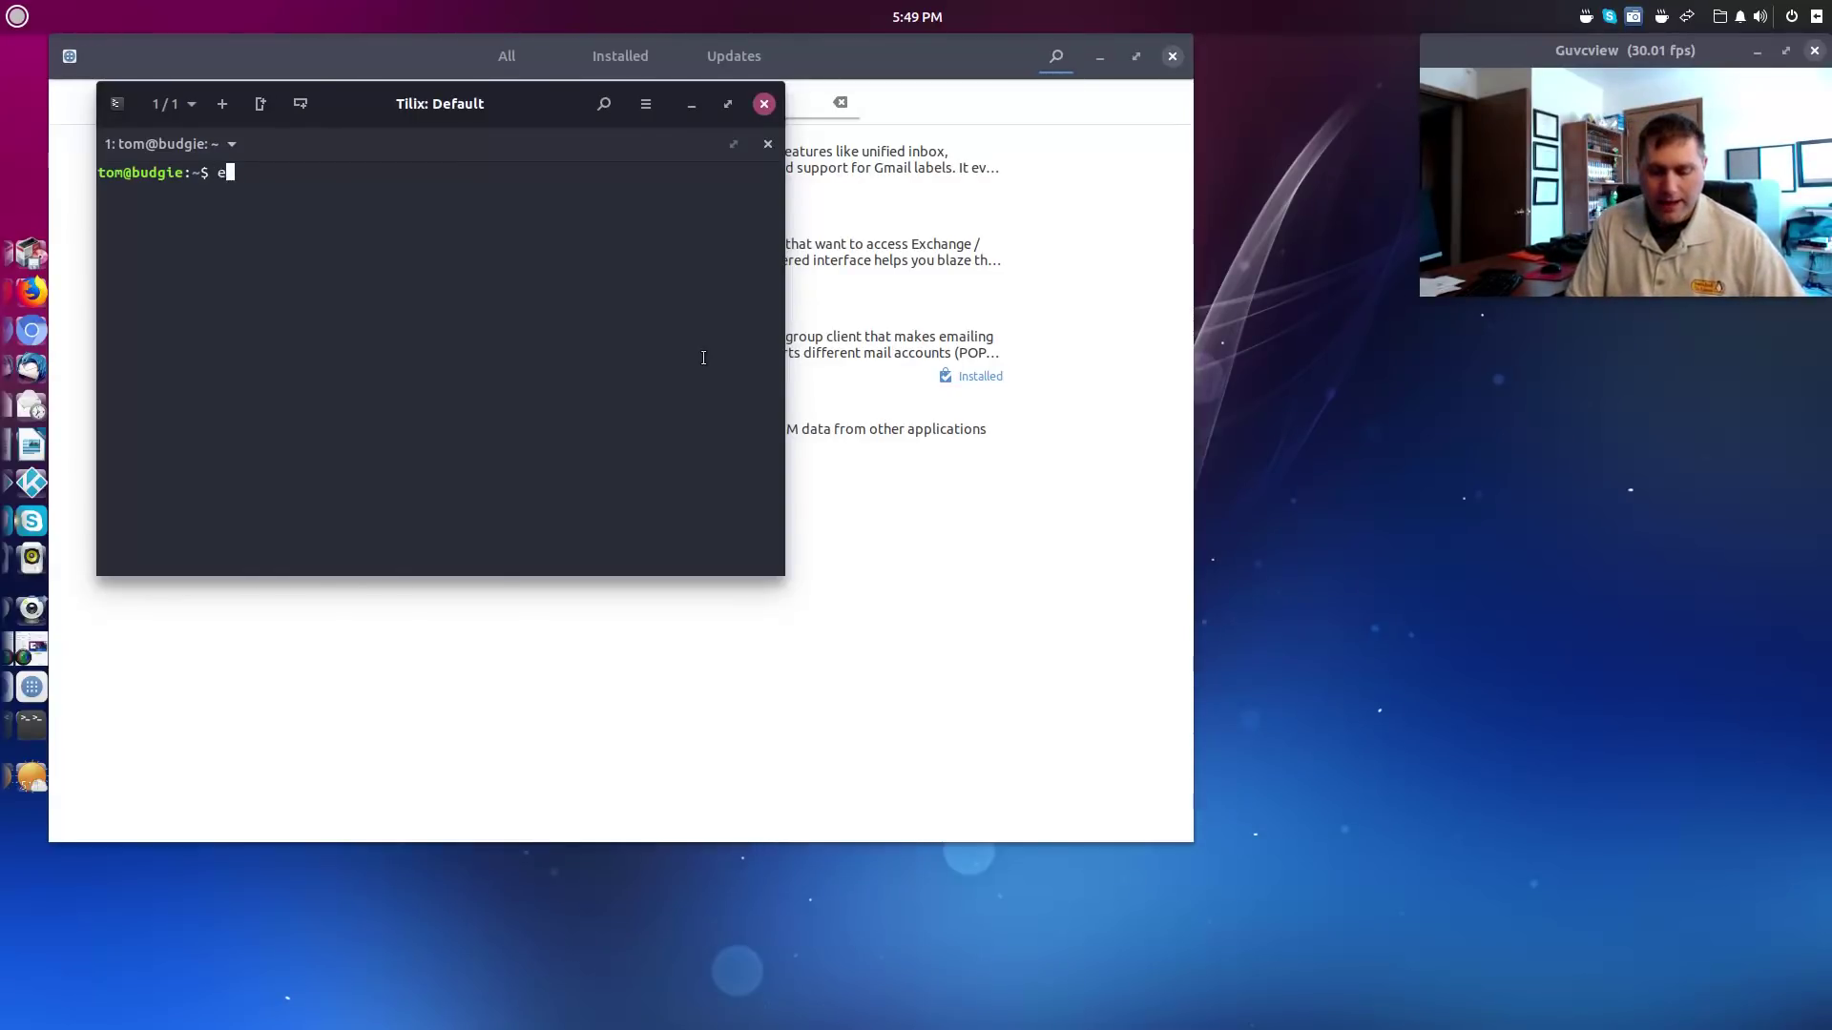
{"action": "key", "text": "Return"}
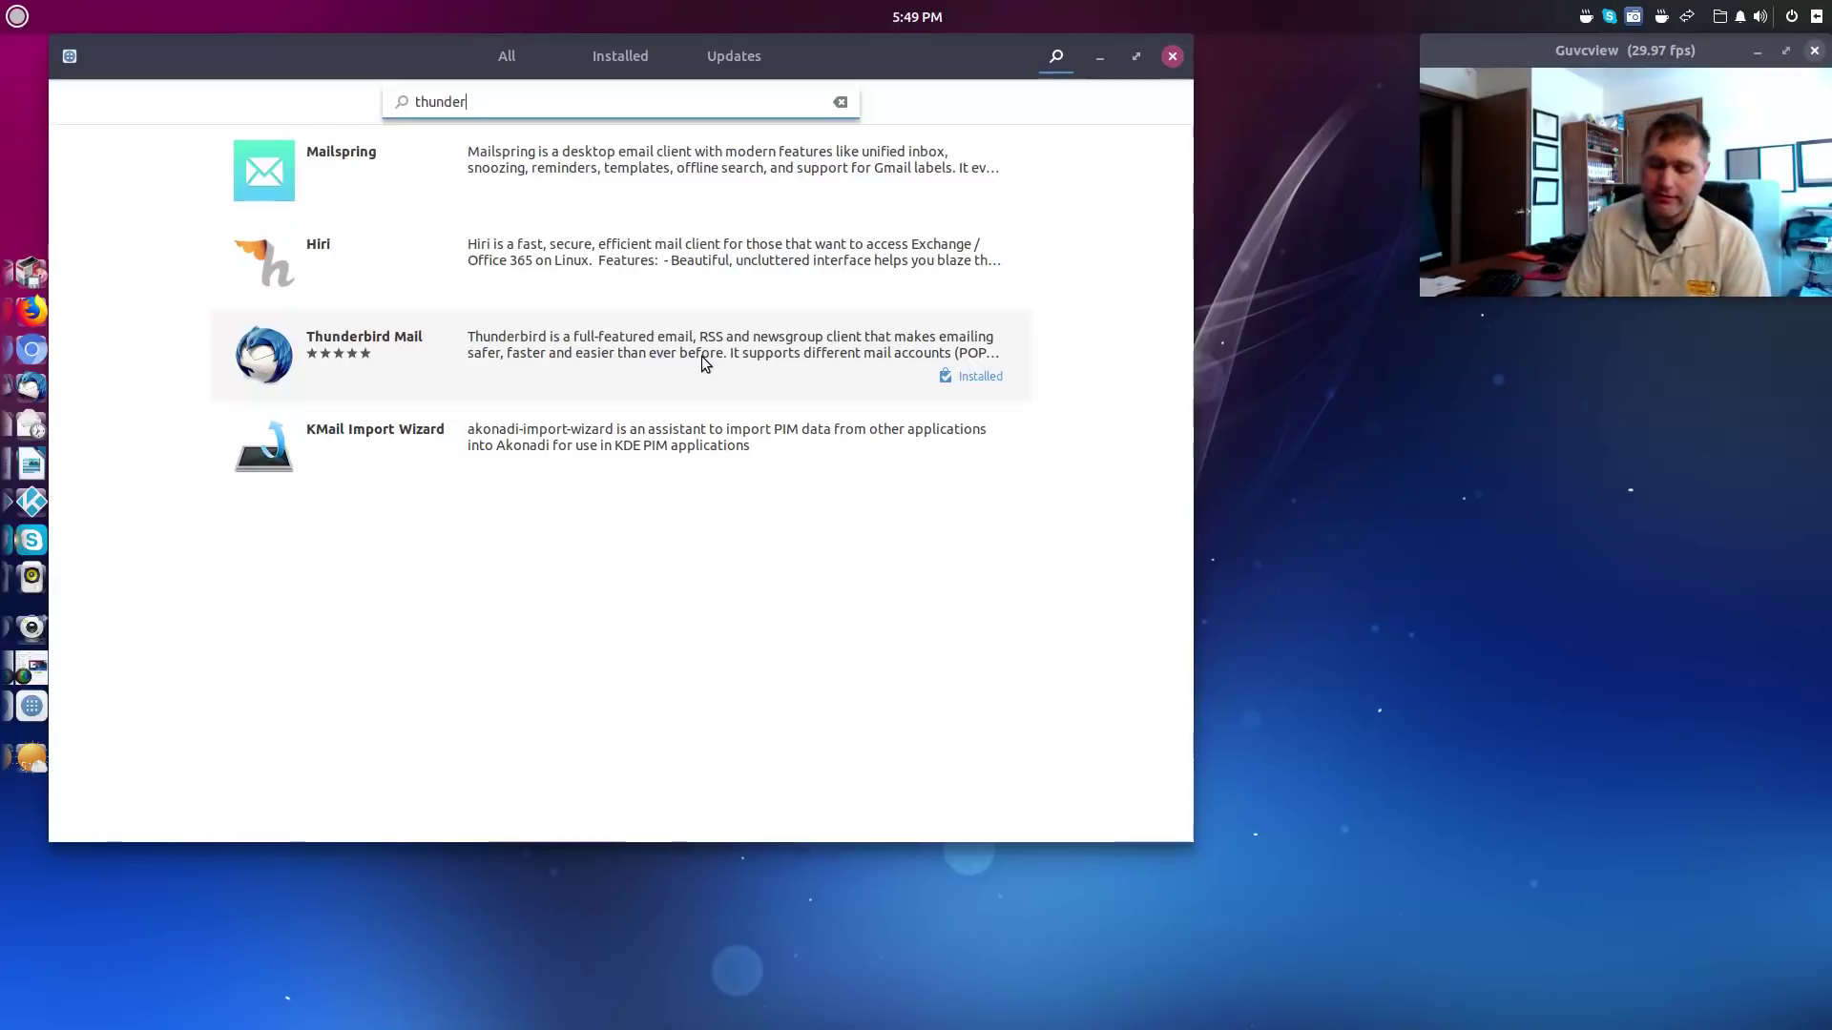
{"action": "key", "text": "BackSpace"}
{"action": "key", "text": "BackSpace"}
{"action": "key", "text": "BackSpace"}
{"action": "key", "text": "BackSpace"}
{"action": "key", "text": "BackSpace"}
{"action": "key", "text": "BackSpace"}
{"action": "key", "text": "BackSpace"}
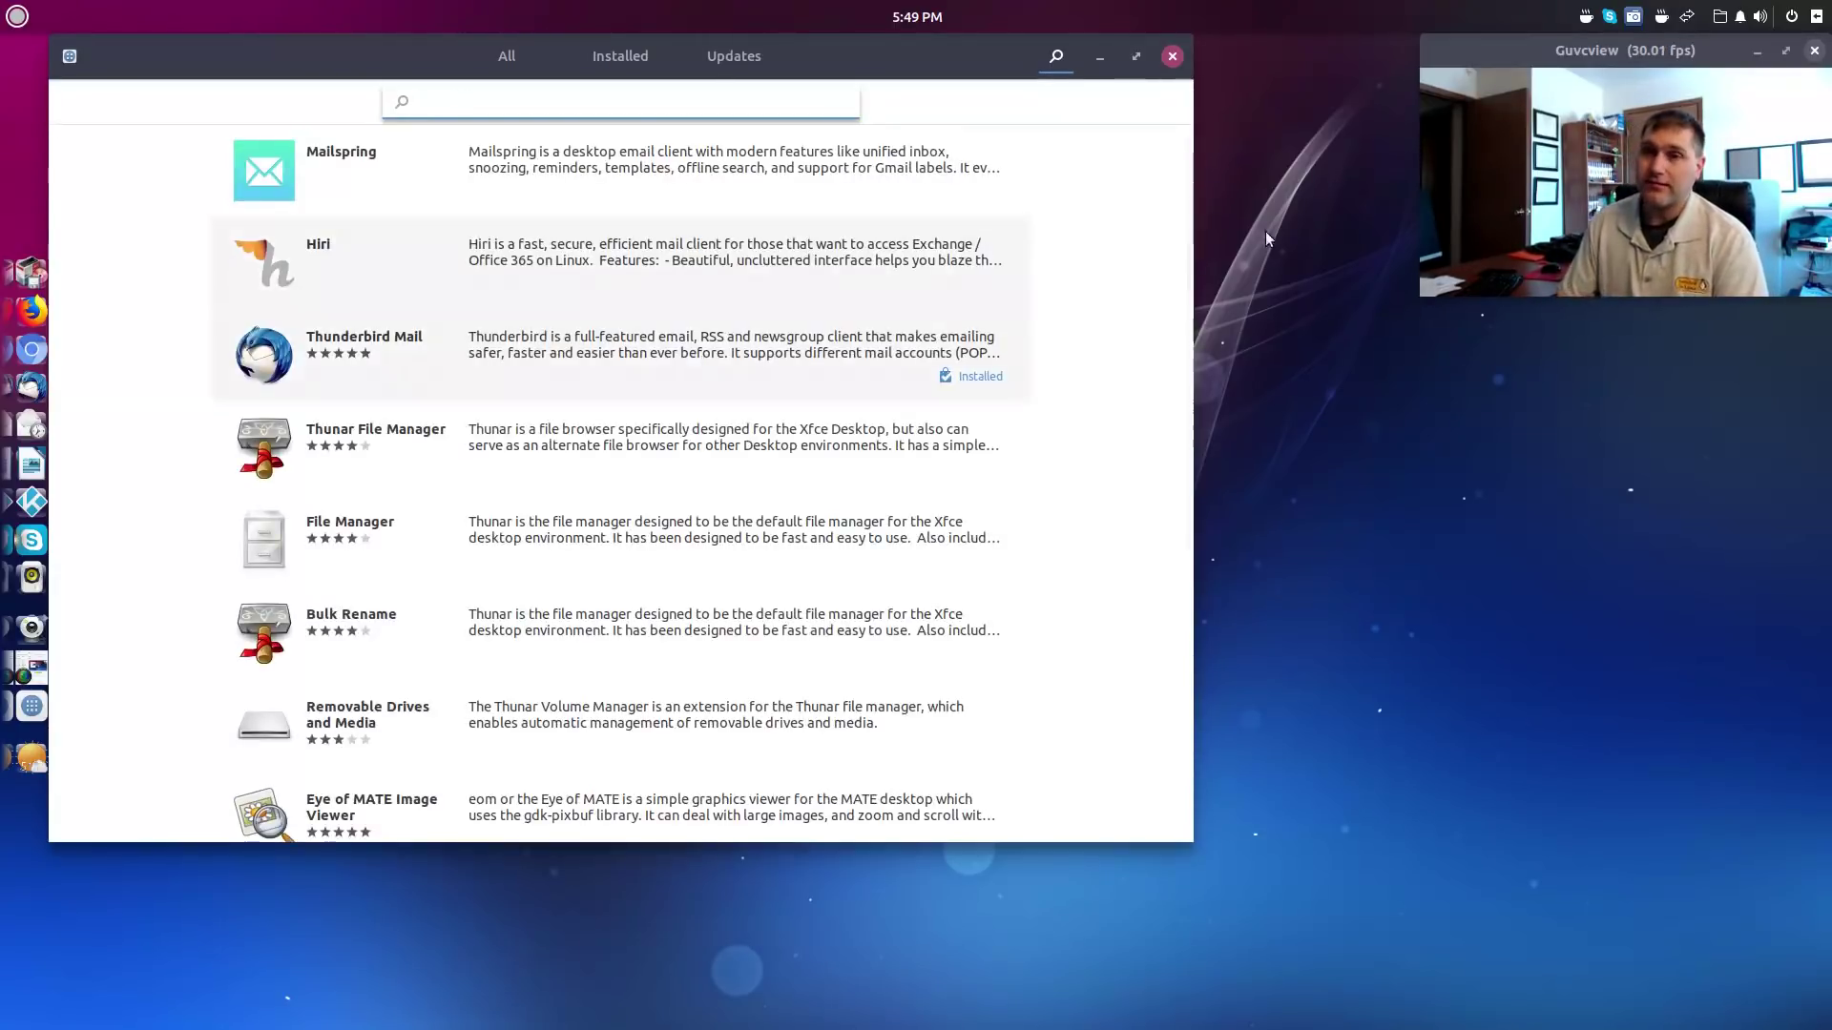
- Close the GNOME Software window
{"action": "left_click", "coordinate": [1173, 56]}
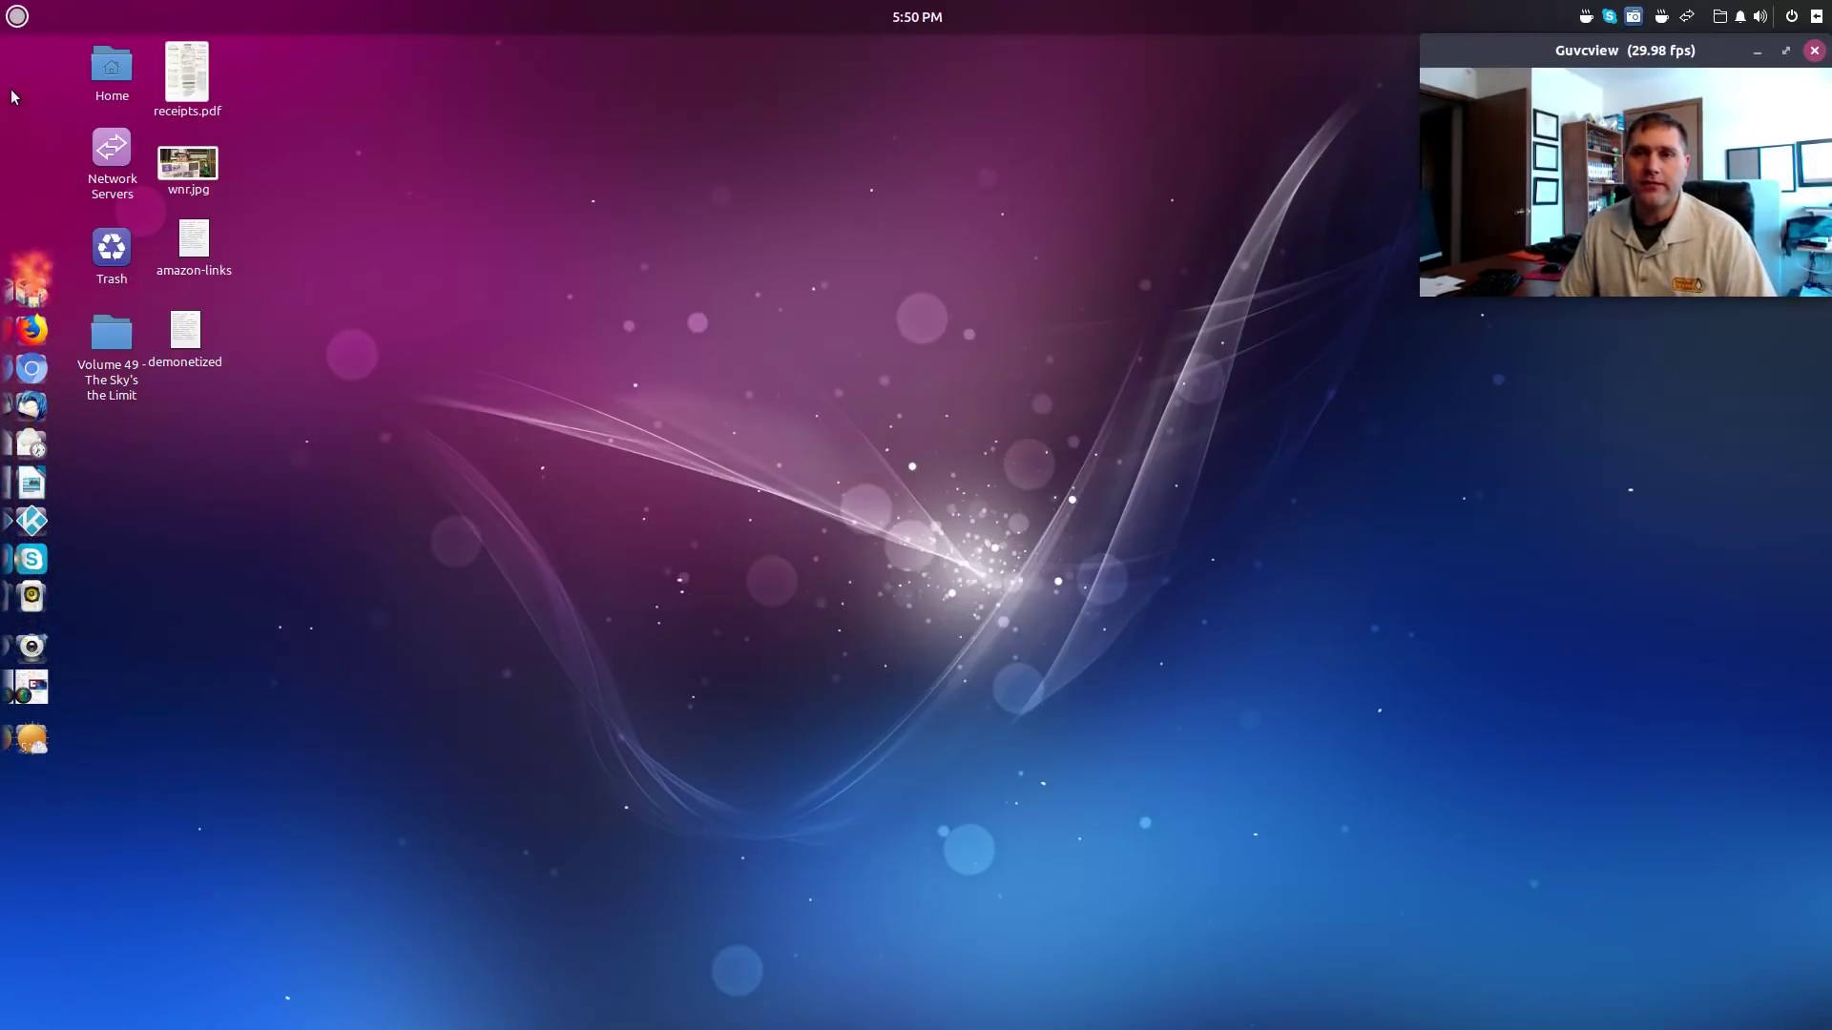
{"action": "left_click", "coordinate": [17, 15]}
{"action": "type", "text": "soft"}
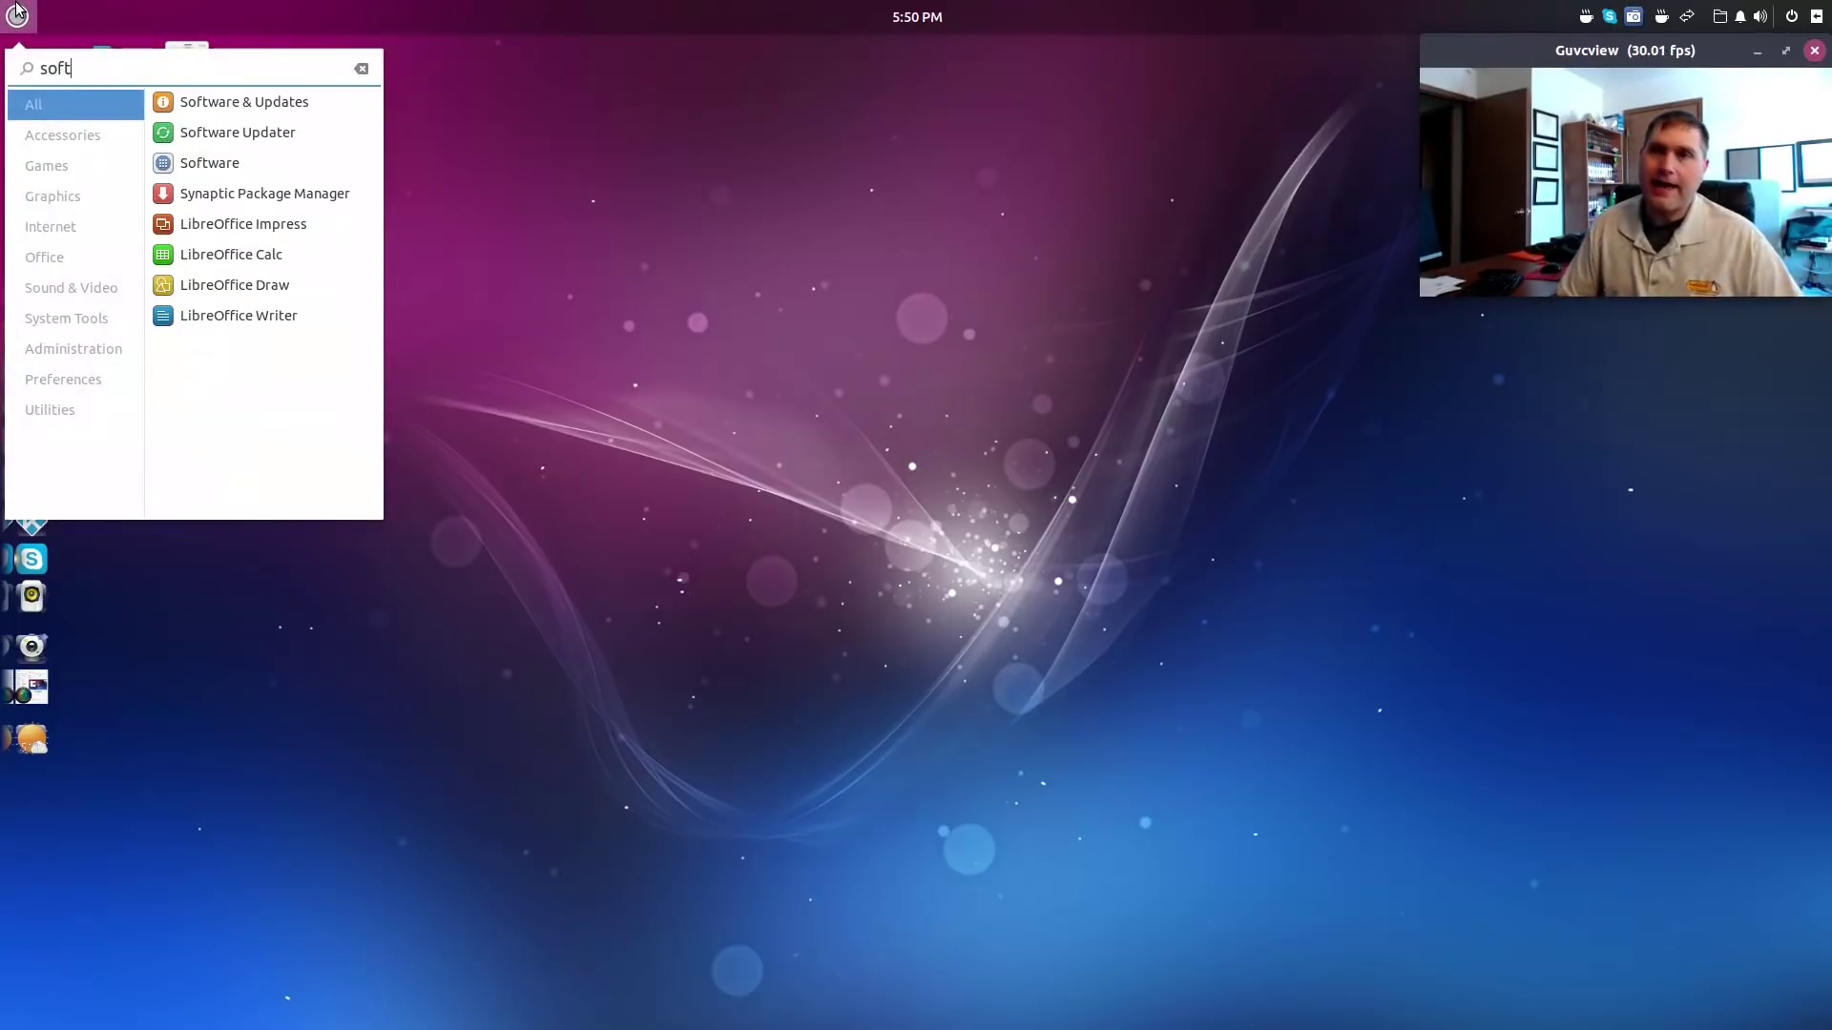
{"action": "left_click", "coordinate": [205, 162]}
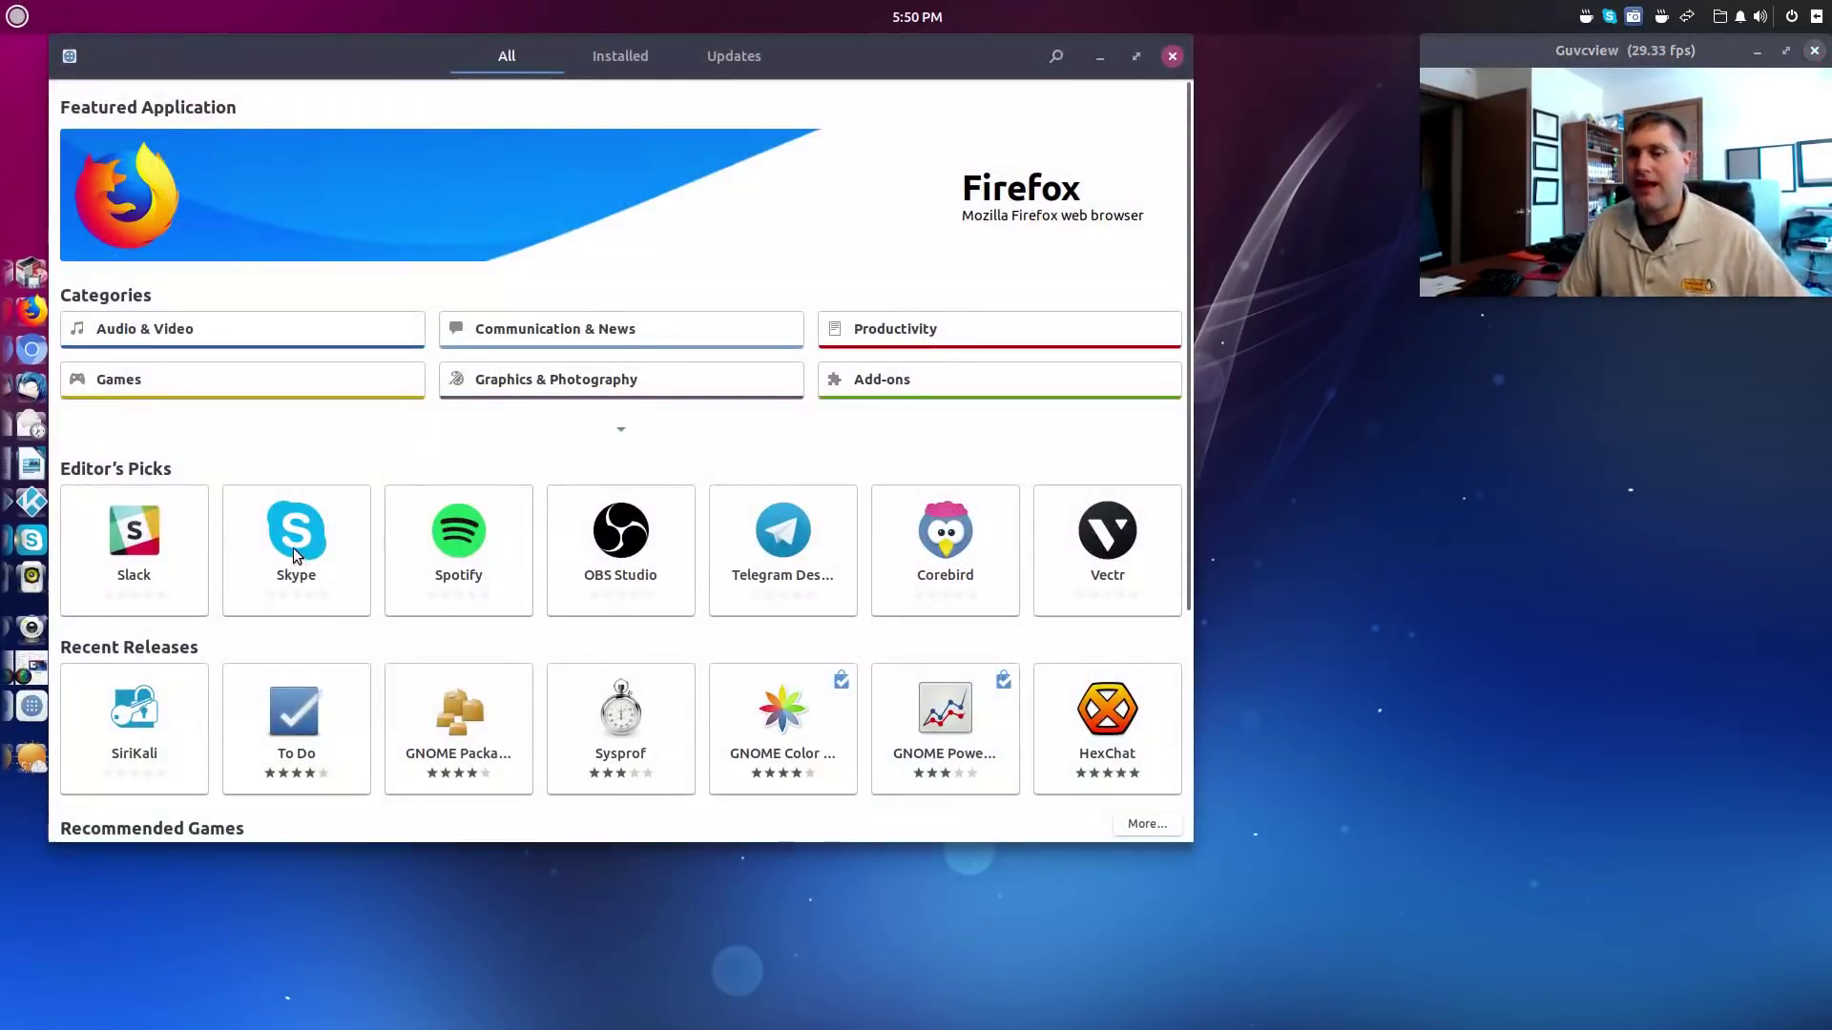
{"action": "left_click", "coordinate": [294, 547]}
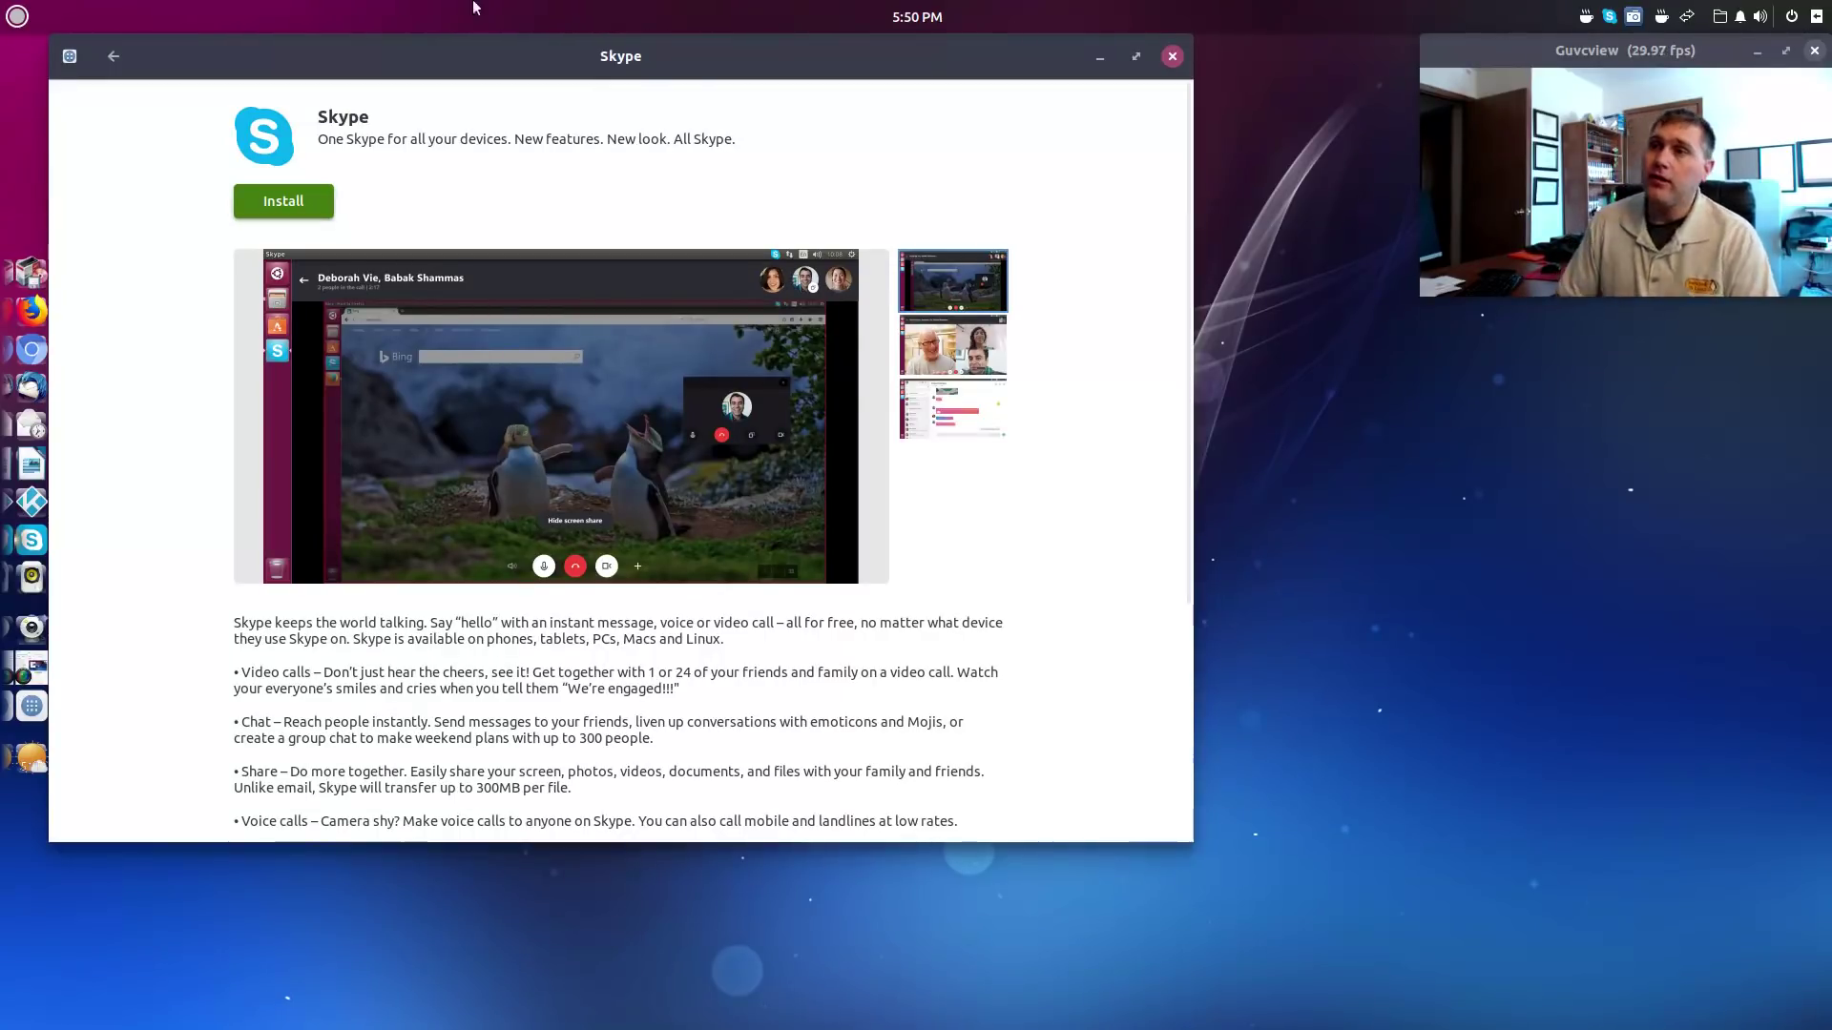
{"action": "left_click", "coordinate": [1172, 56]}
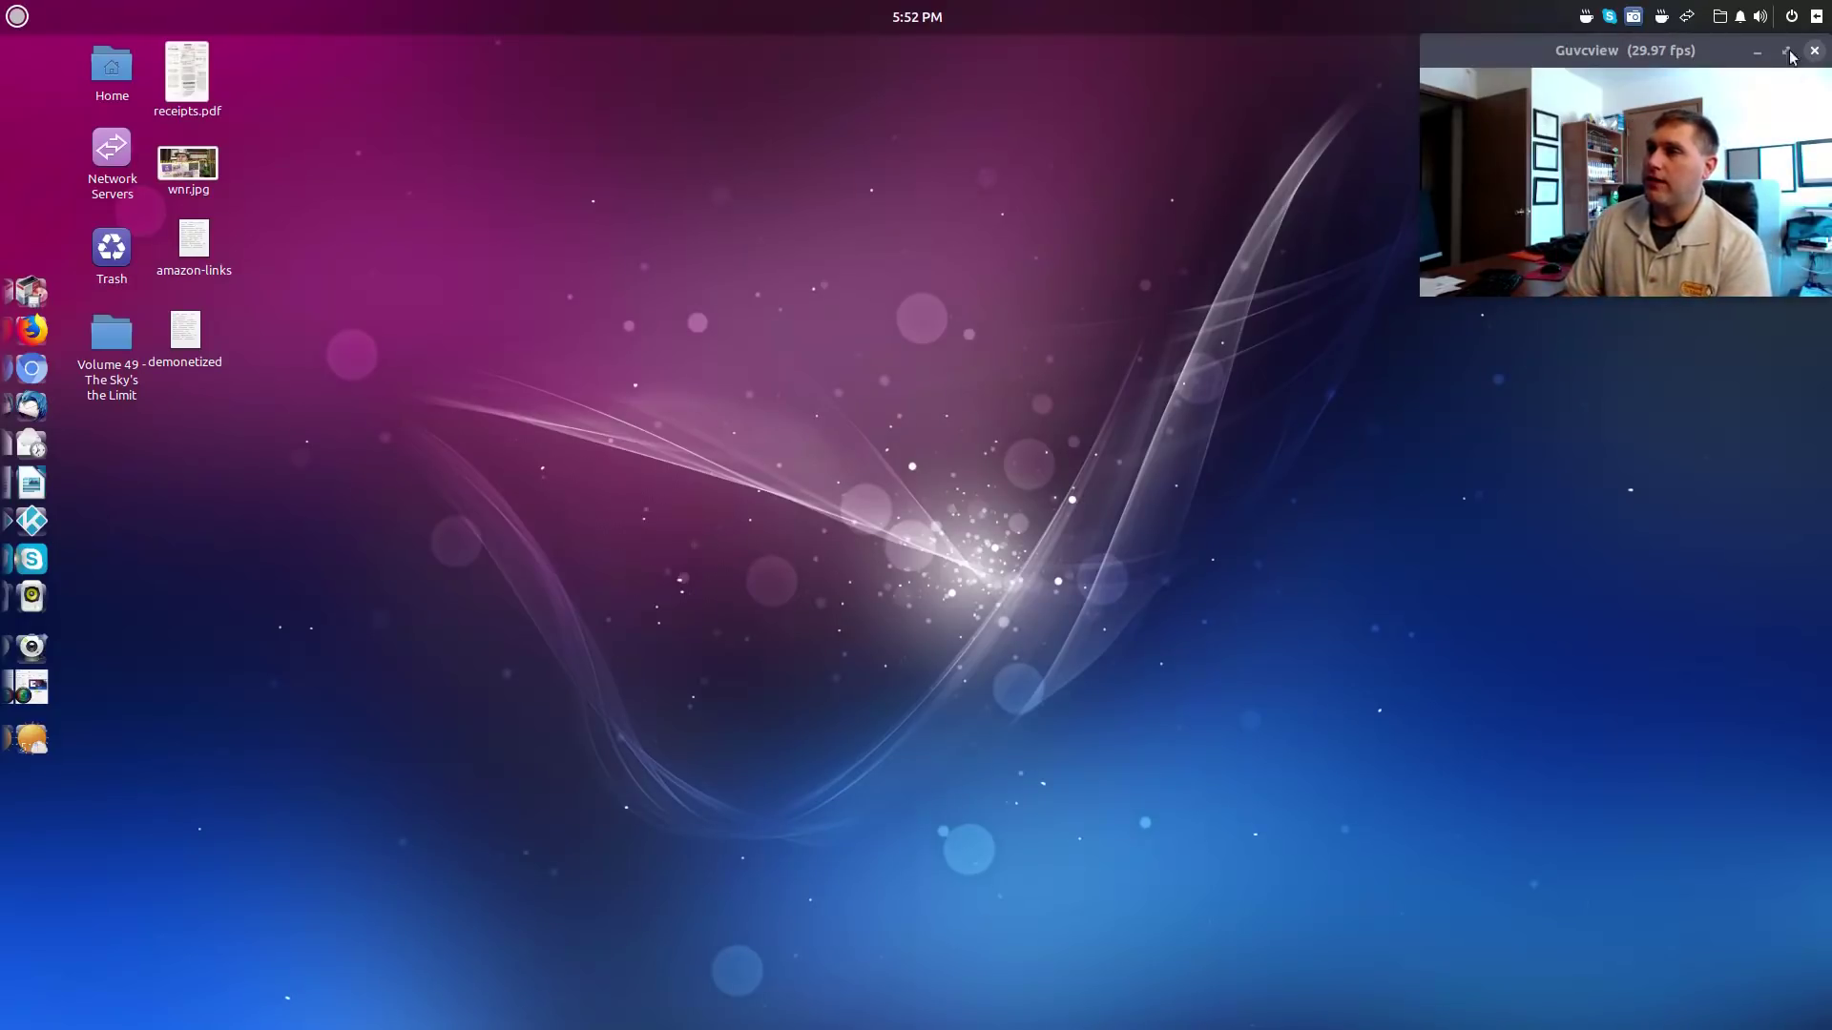
{"action": "left_click", "coordinate": [1721, 17]}
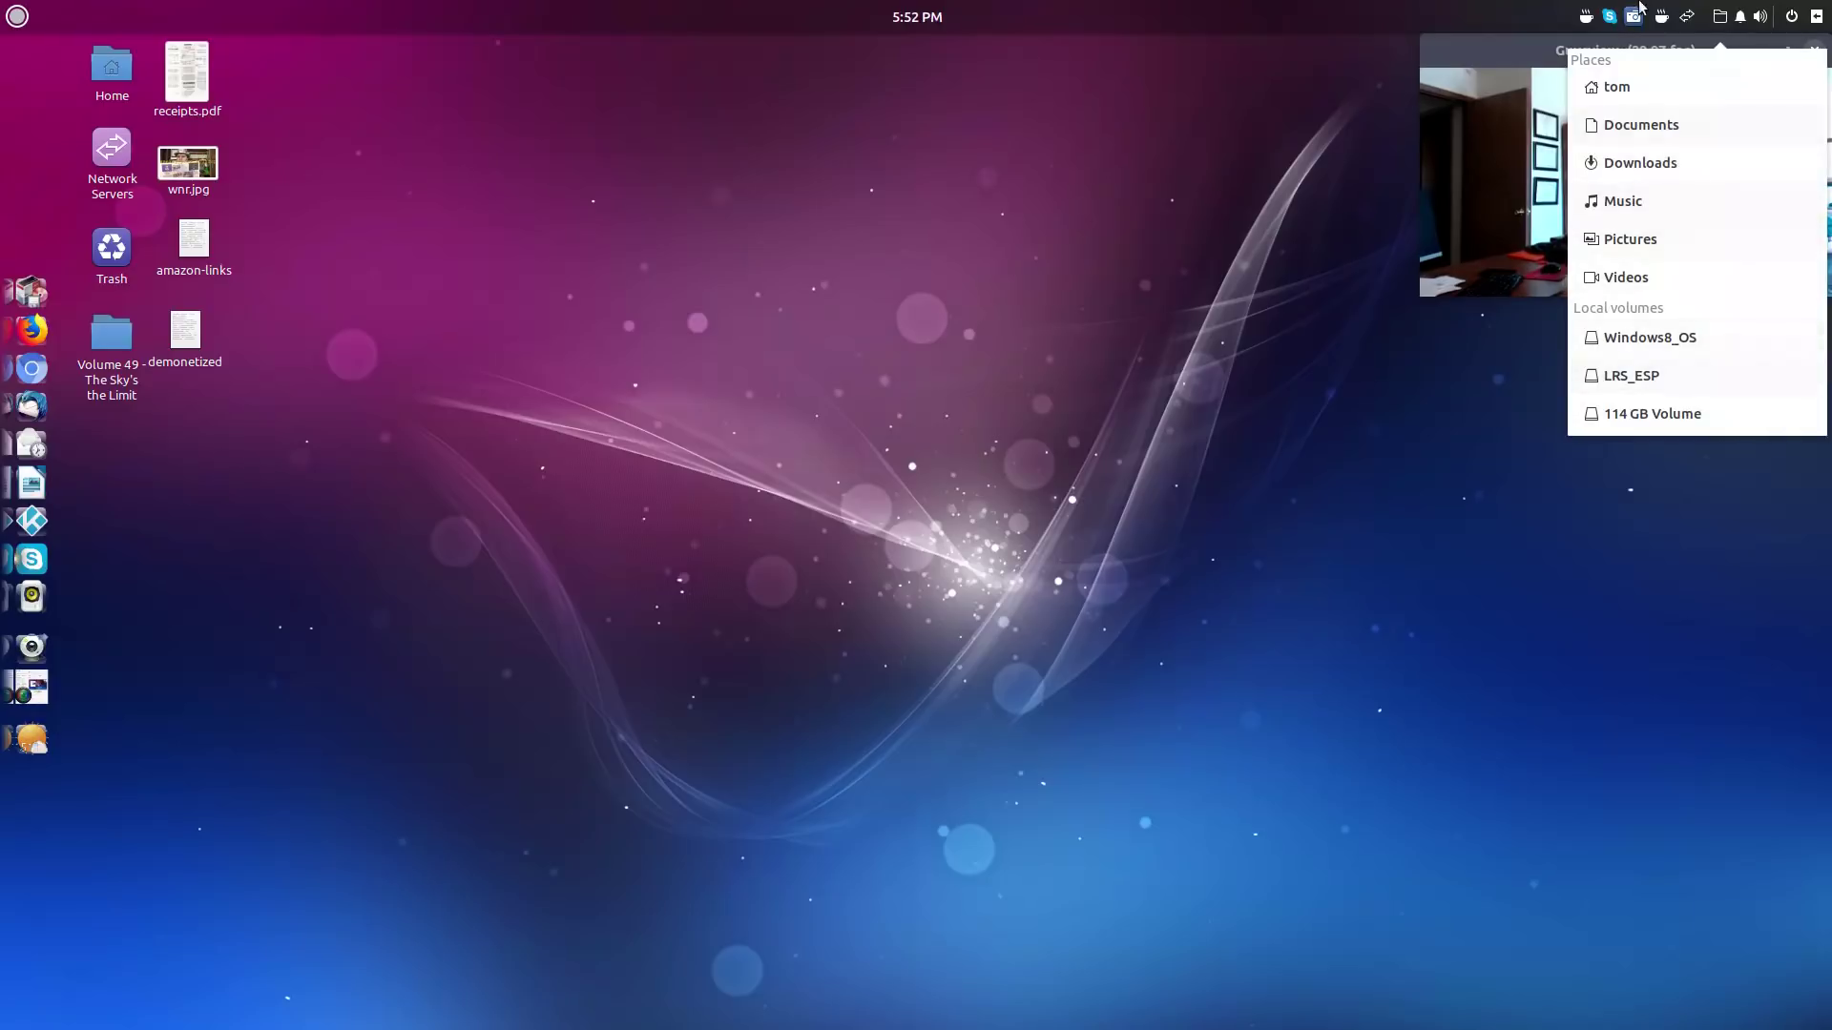
{"action": "left_click", "coordinate": [1723, 23]}
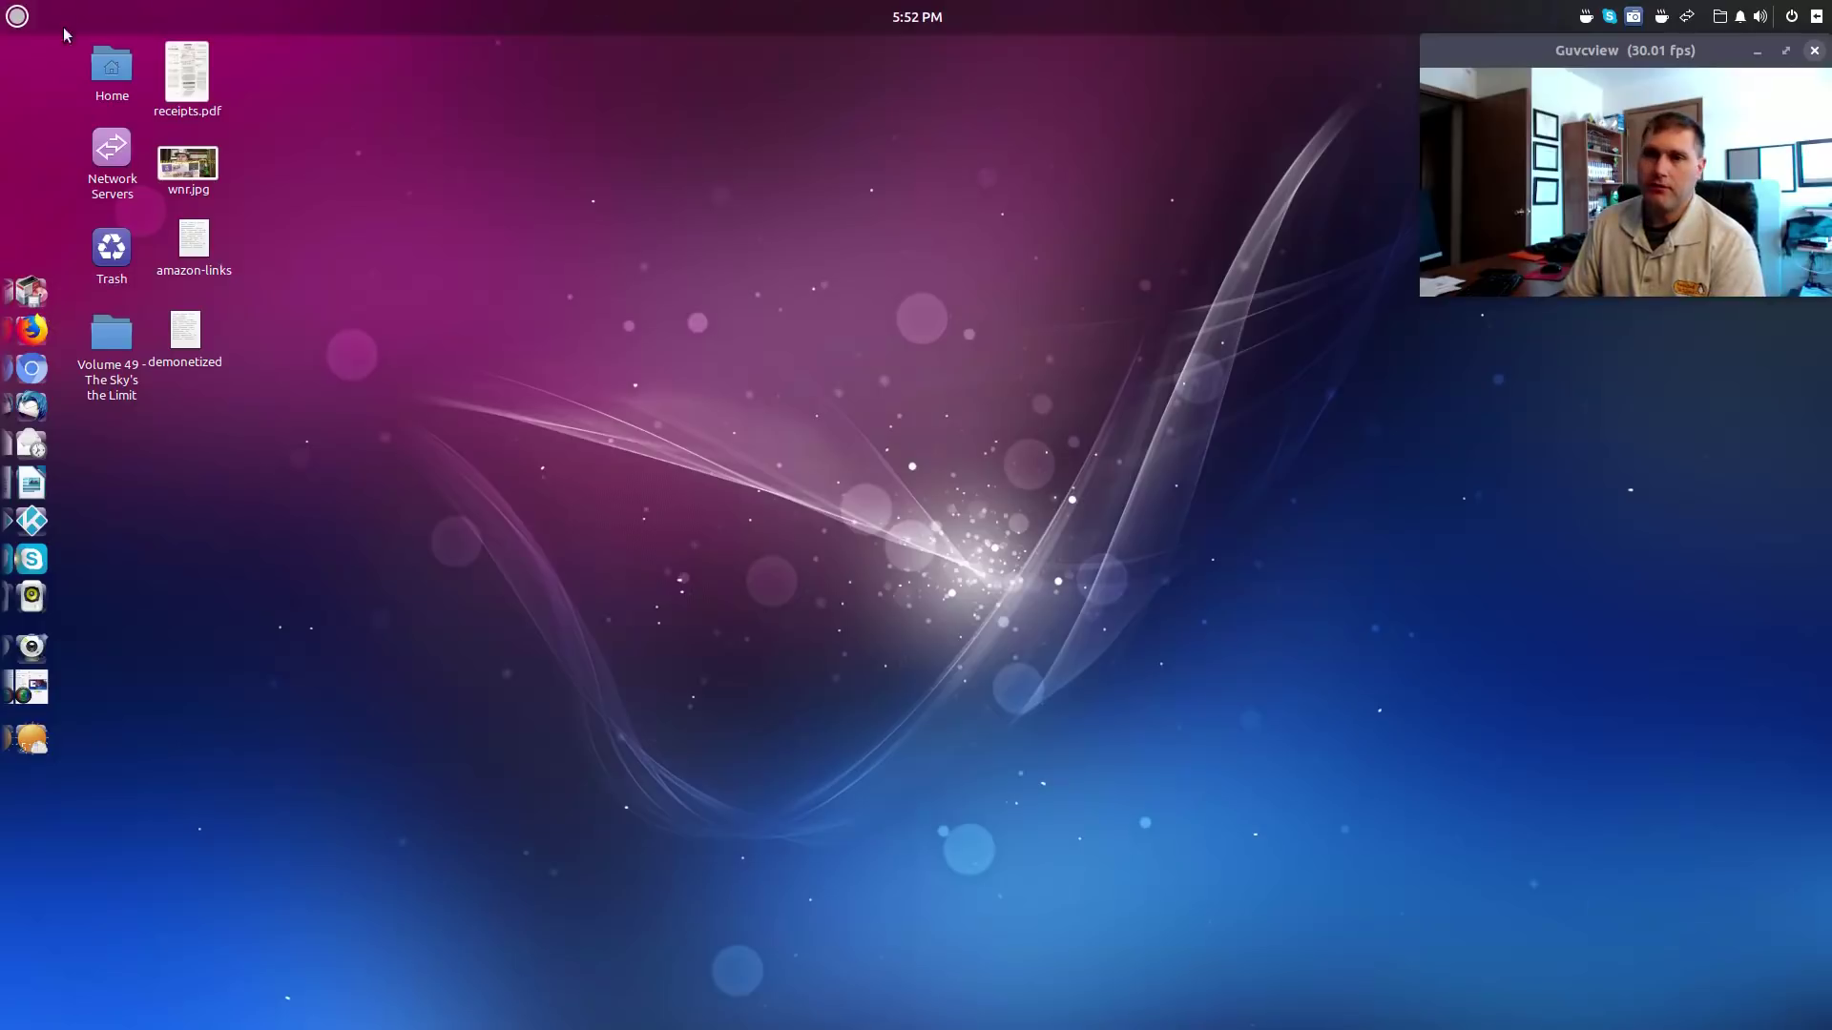
{"action": "left_click", "coordinate": [1720, 17]}
{"action": "left_click", "coordinate": [1655, 645]}
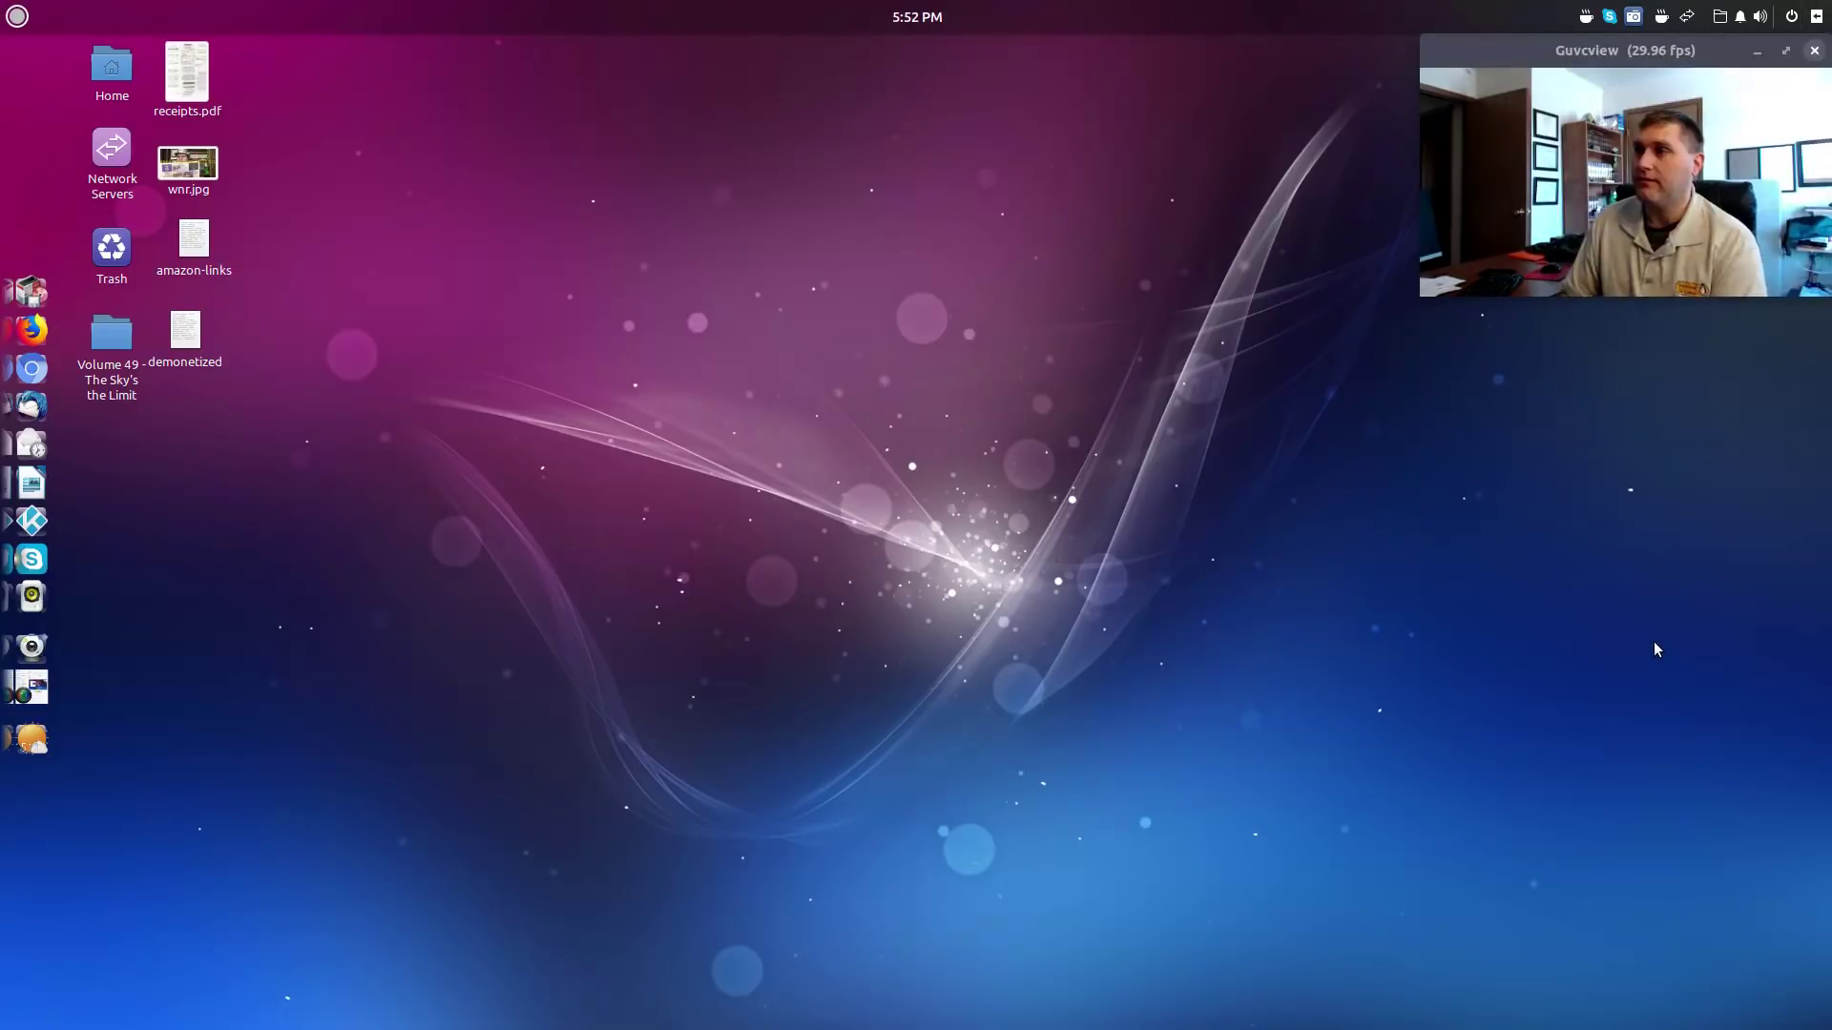